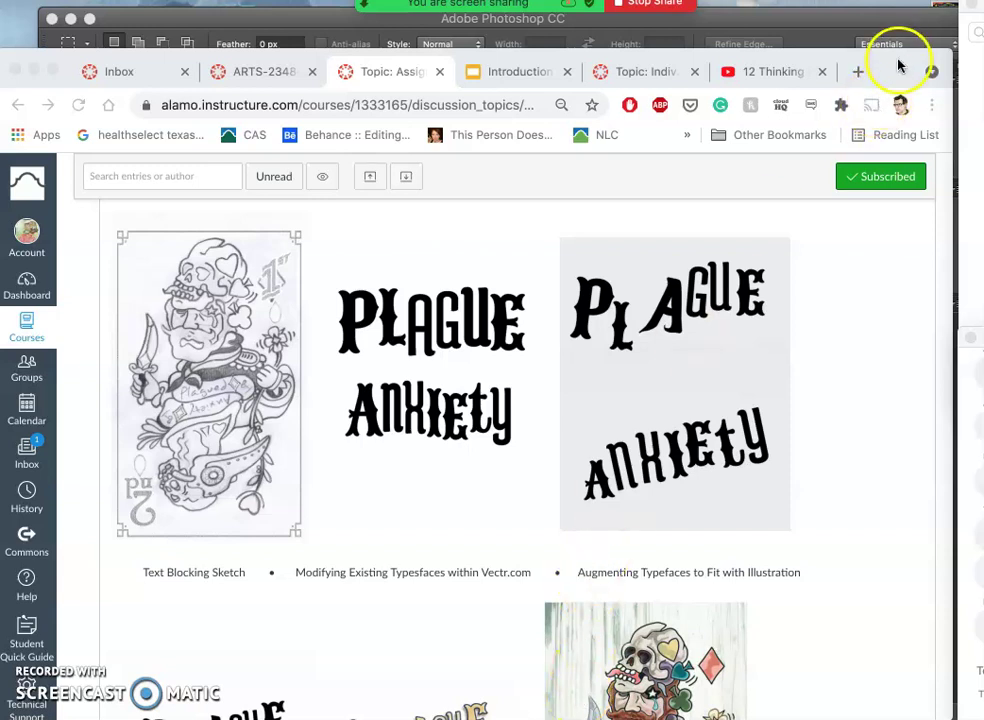
Bring the Canvas discussion in Chrome forward, nudge its window, and scroll through the discussion.
click(898, 64)
drag(898, 64, 903, 58)
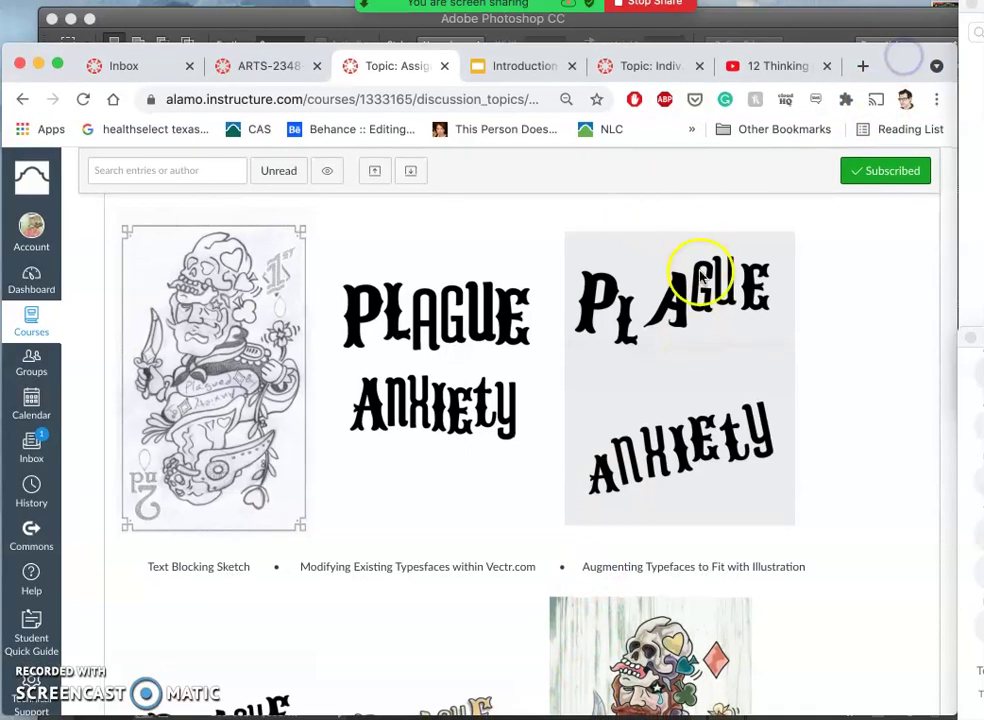
scroll(686, 372, up, 1)
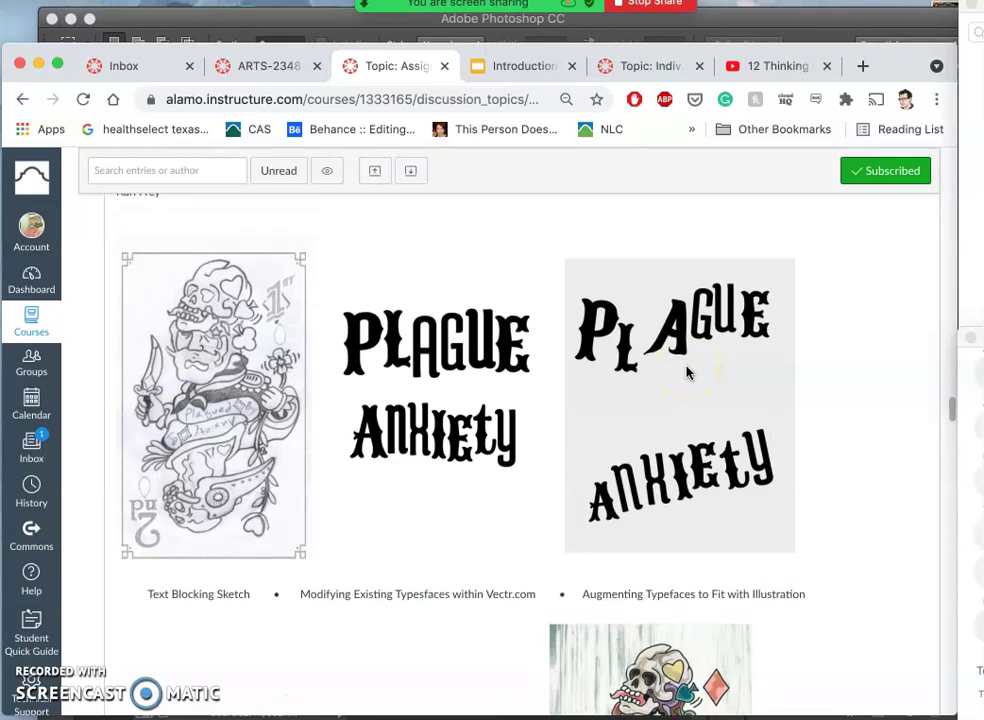
scroll(592, 398, down, 1)
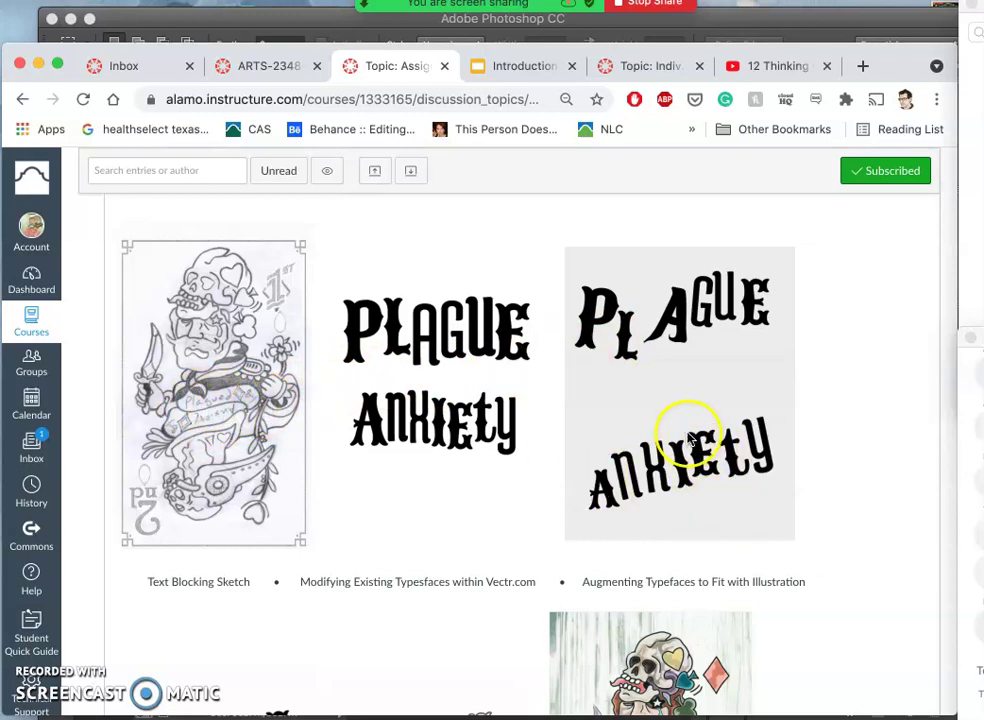
scroll(492, 481, down, 5)
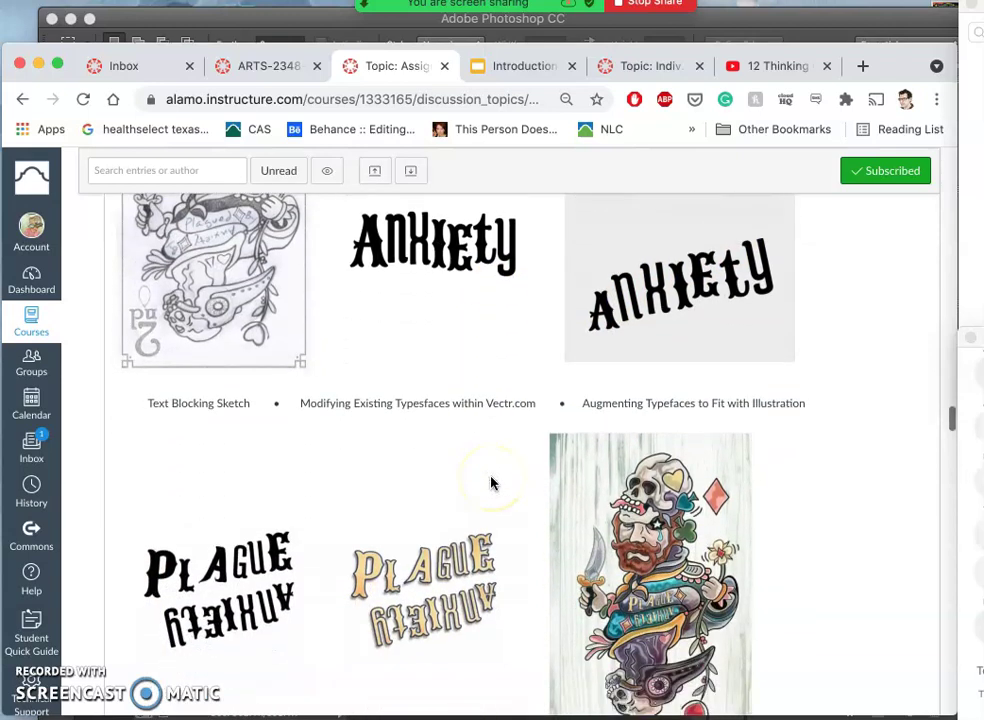
scroll(492, 484, down, 1)
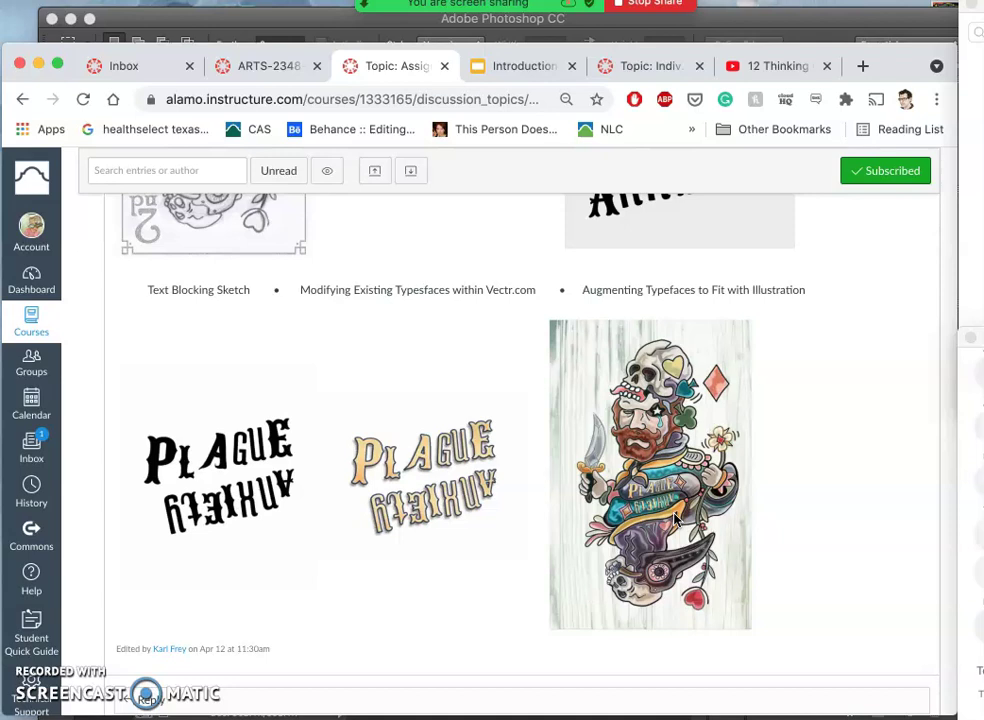
Open the Introduction to Color Separation slides, then bring the Photoshop collage window to the front.
click(686, 510)
click(657, 462)
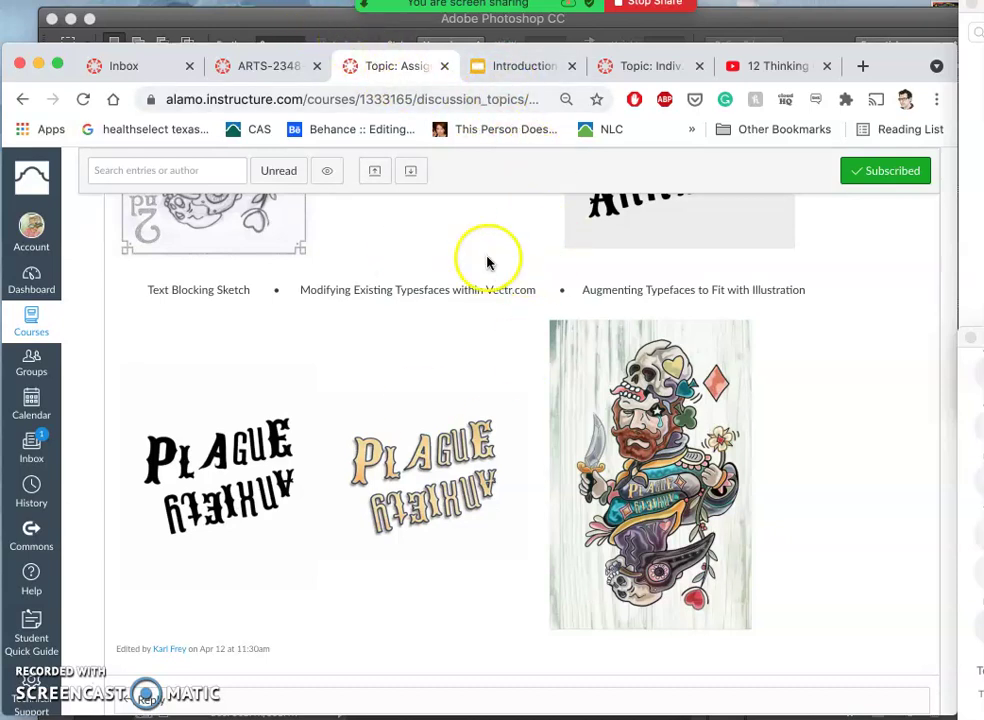
click(527, 68)
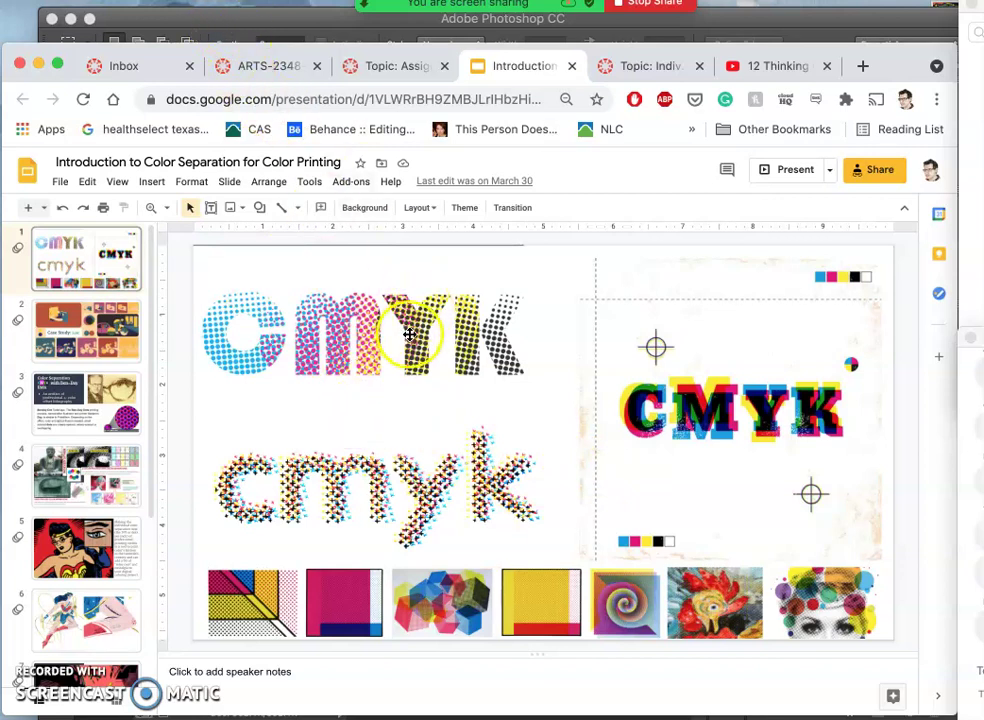
click(314, 18)
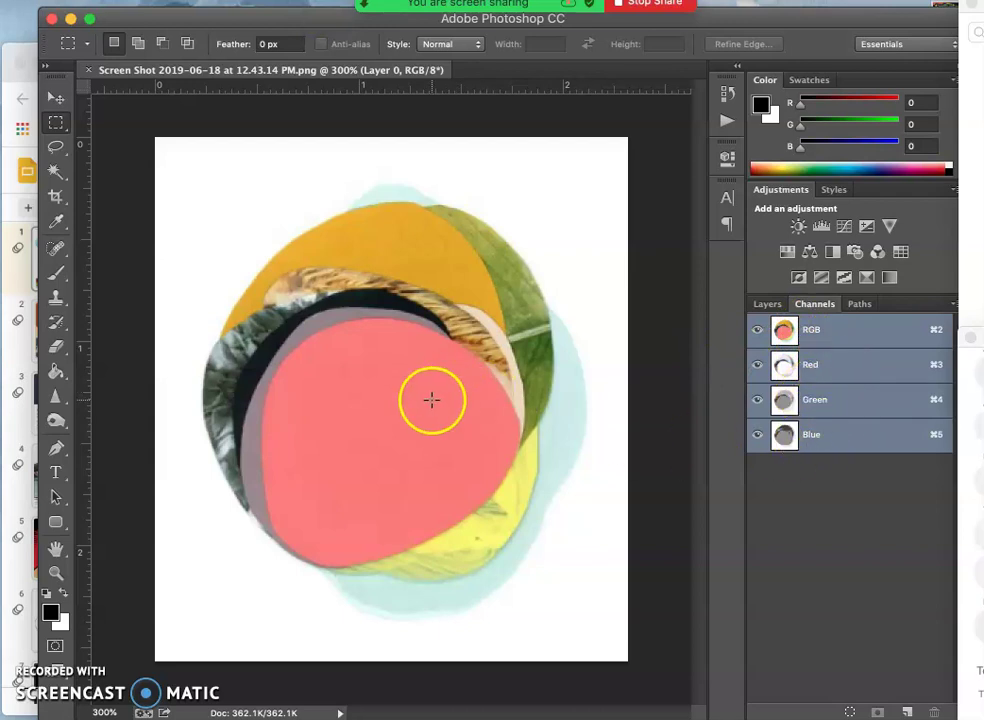
scroll(431, 399, up, 5)
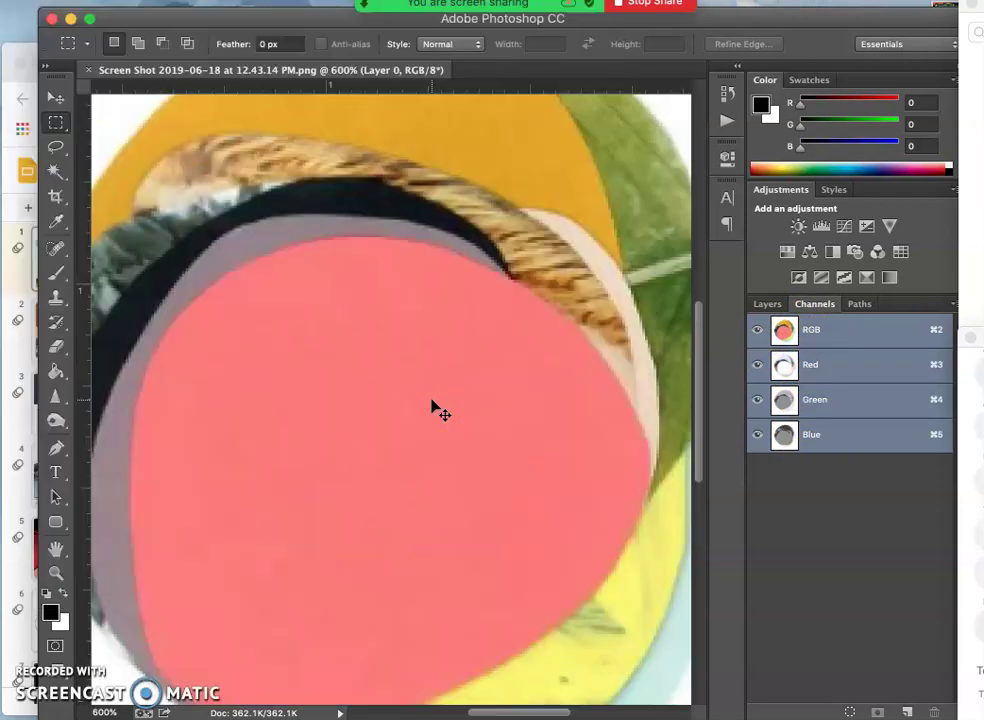
scroll(431, 400, up, 3)
scroll(431, 400, up, 4)
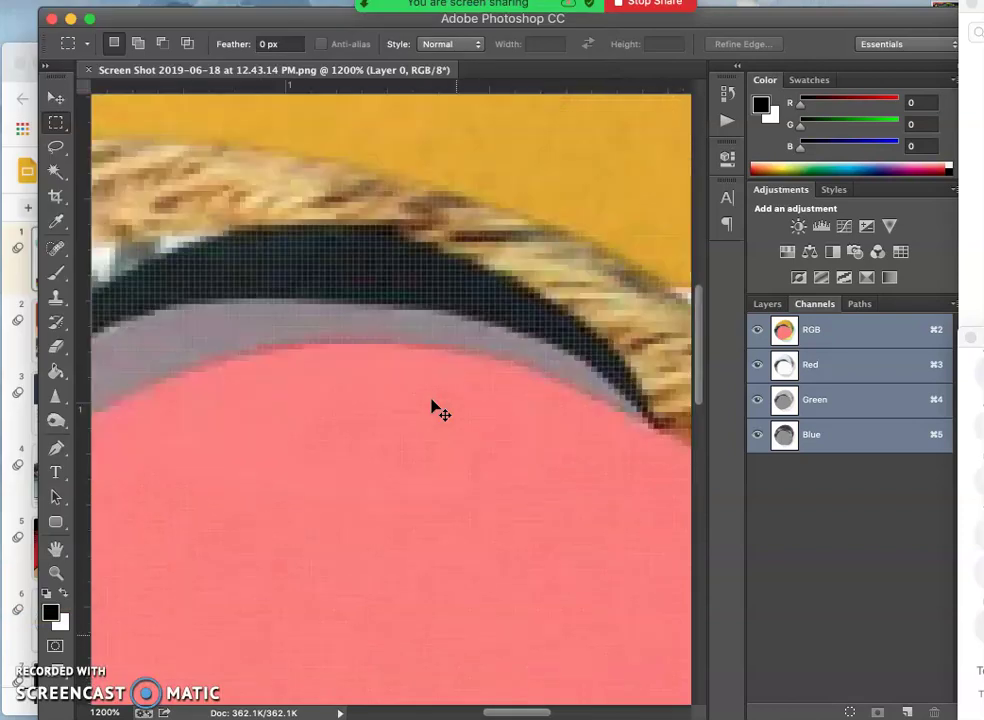
scroll(432, 403, up, 5)
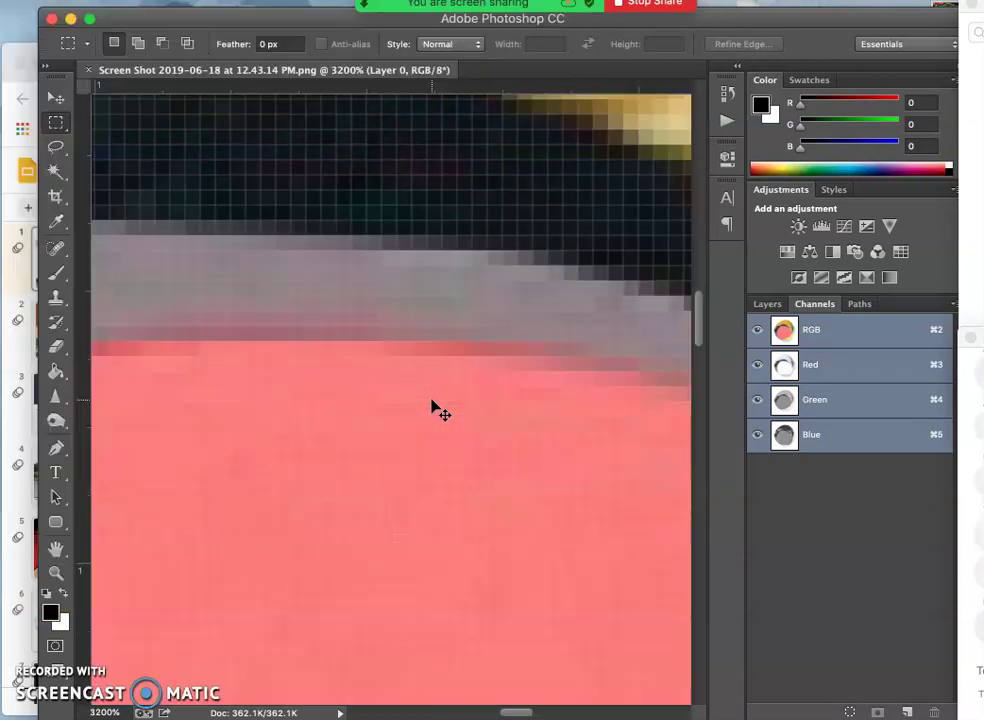
scroll(433, 406, up, 3)
scroll(437, 410, up, 1)
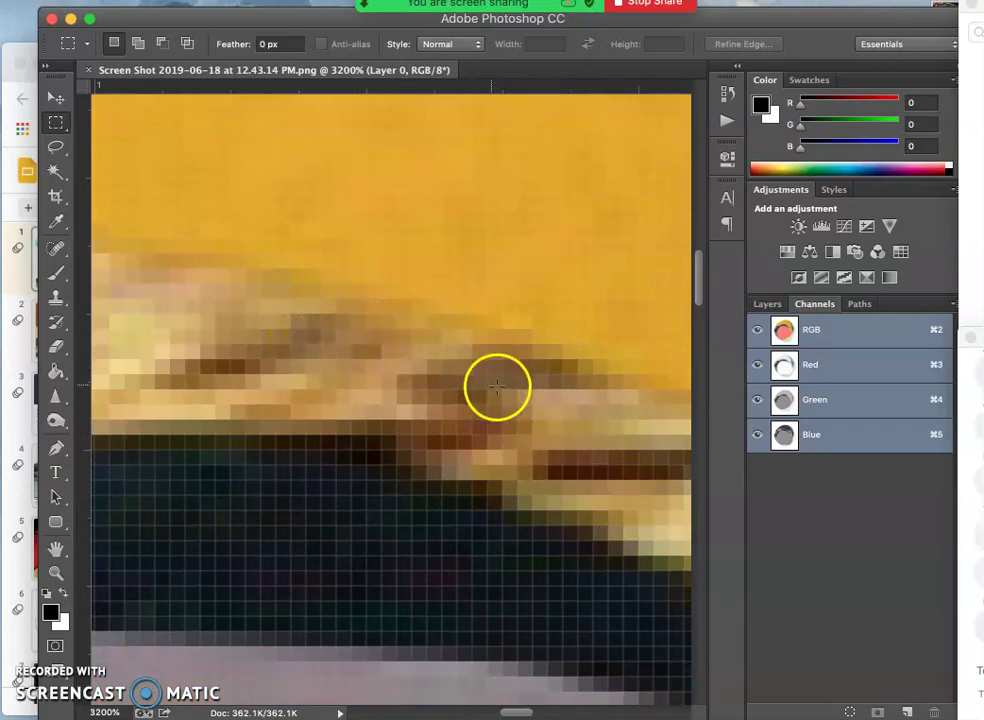
scroll(536, 445, down, 2)
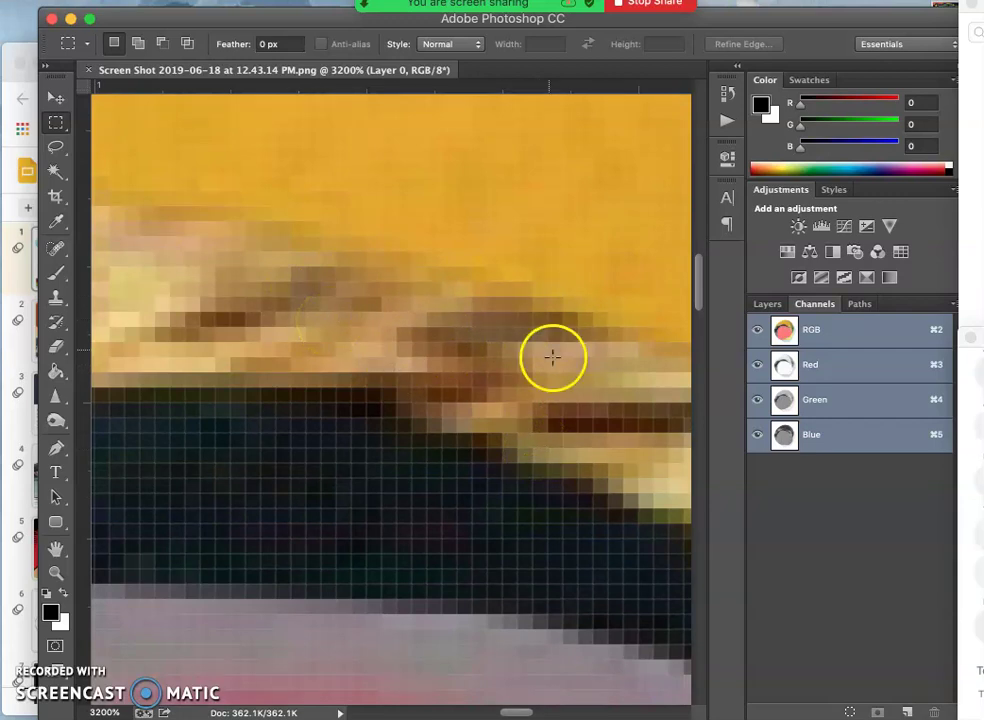
scroll(421, 439, down, 8)
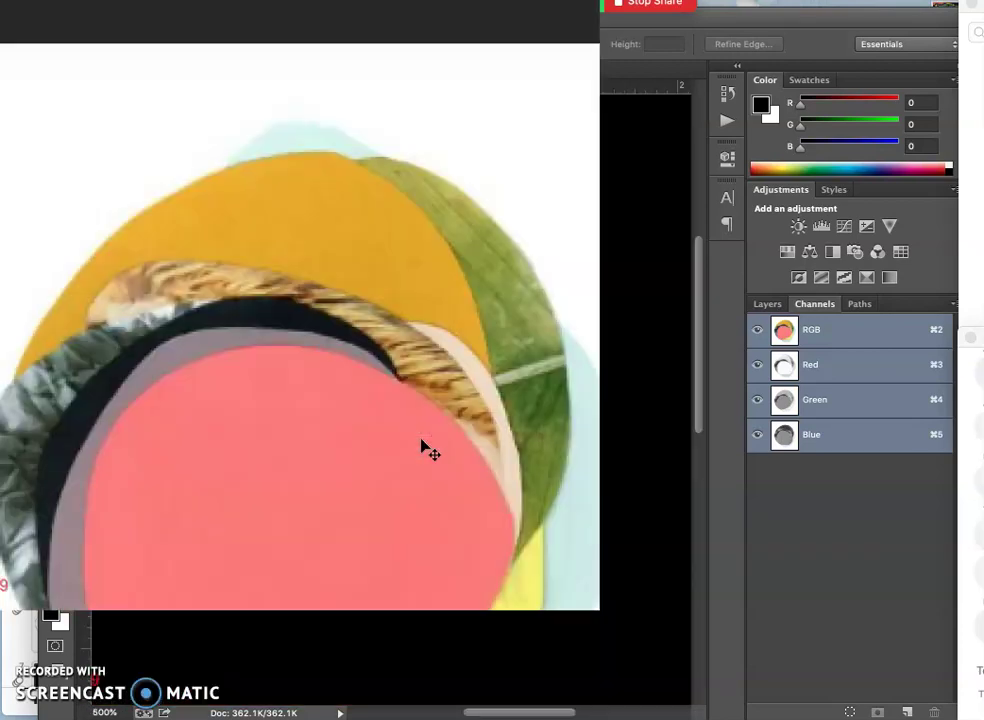
scroll(421, 444, down, 4)
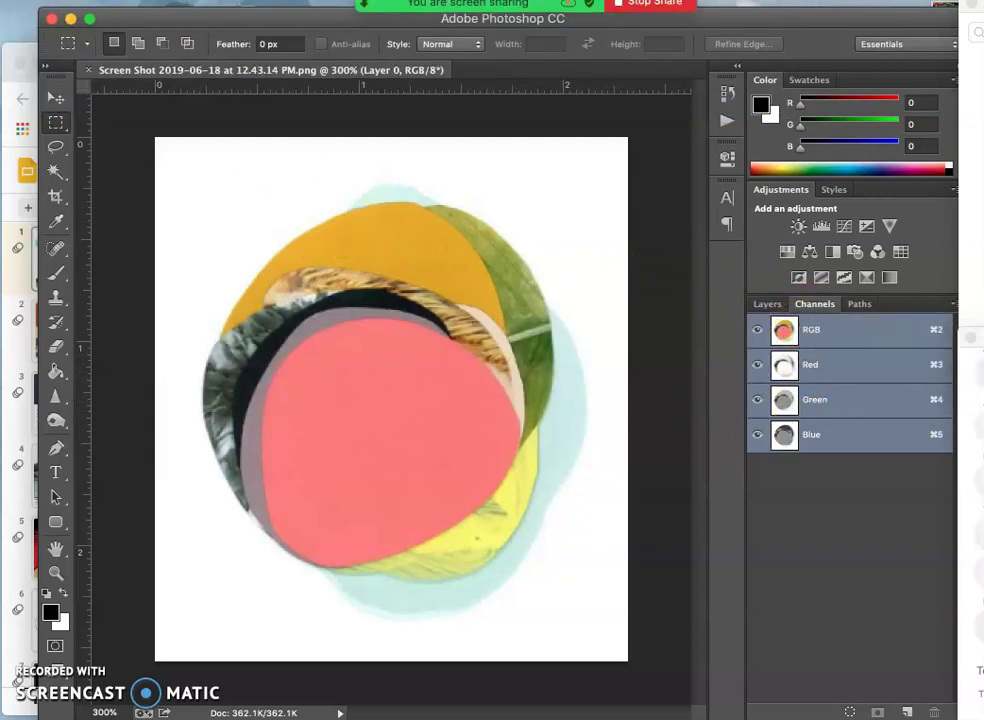
Switch the collage via Image > Mode to CMYK Color, accepting the U.S. Web Coated (SWOP) v2 profile.
click(225, 1)
mouse_move(243, 15)
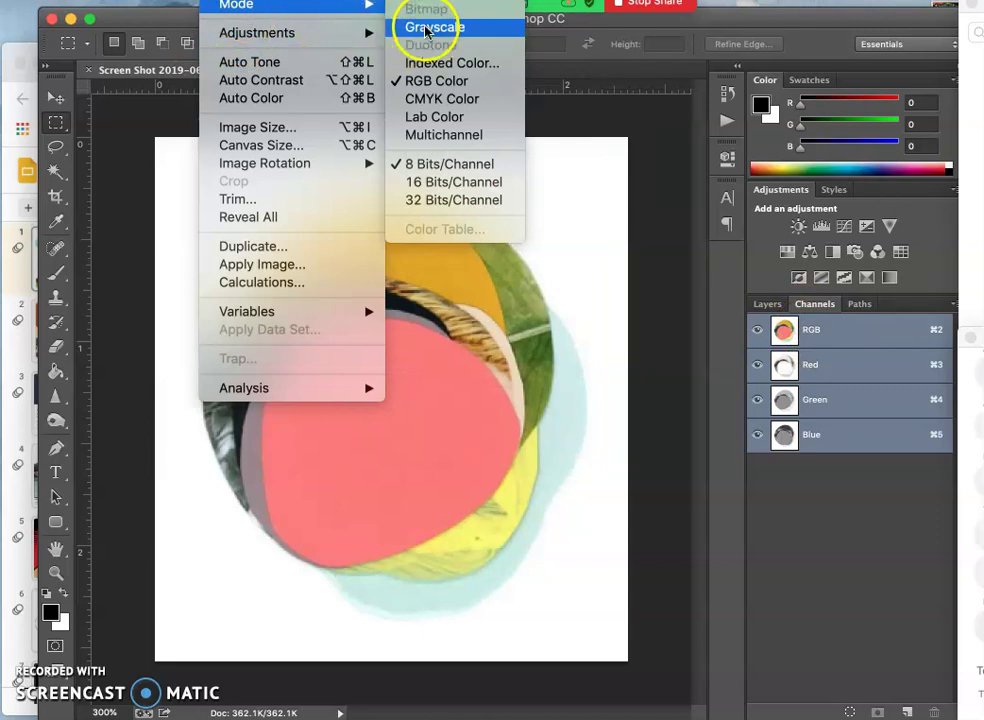
click(420, 104)
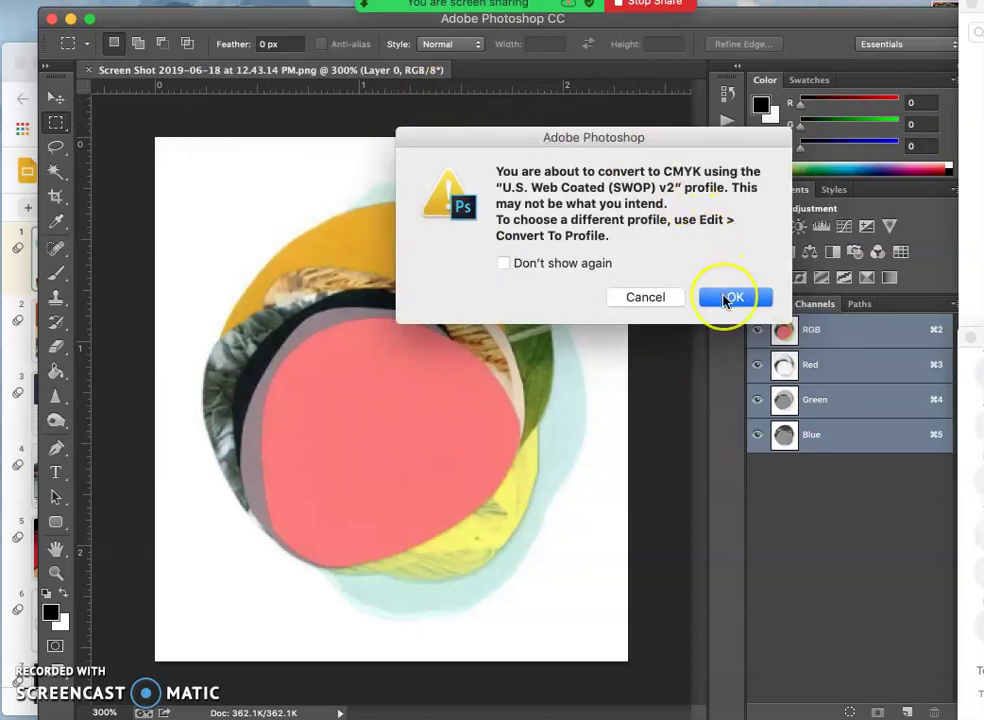
click(726, 299)
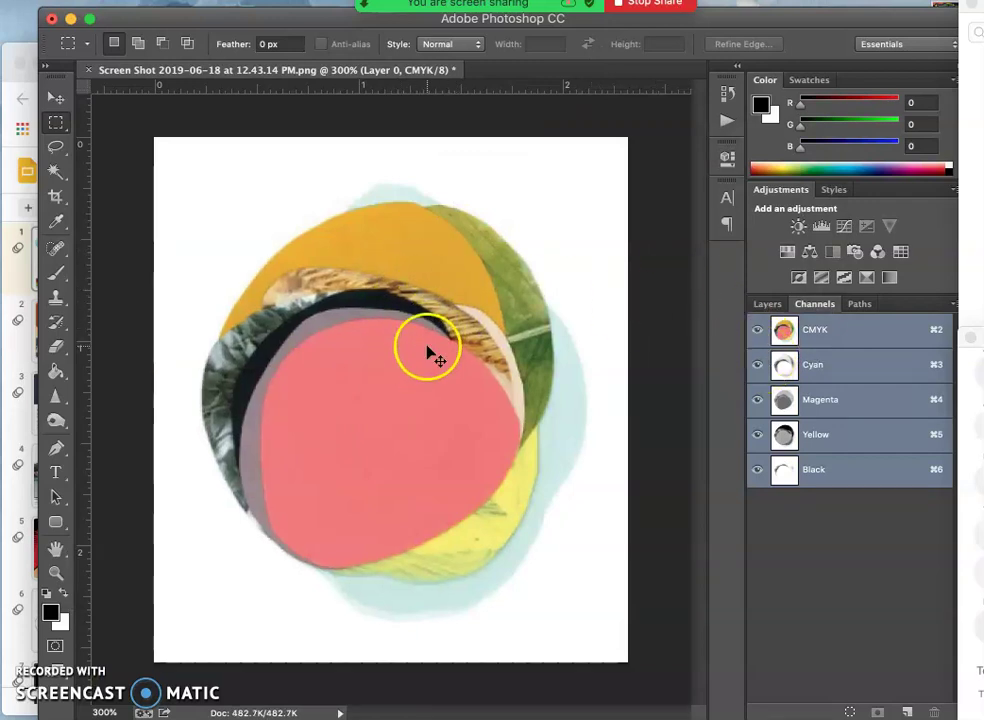
Zoom in to 1200% on the pink circle's pixels.
key(super+plus)
key(super+plus)
key(super+plus)
key(super+plus)
key(super+plus)
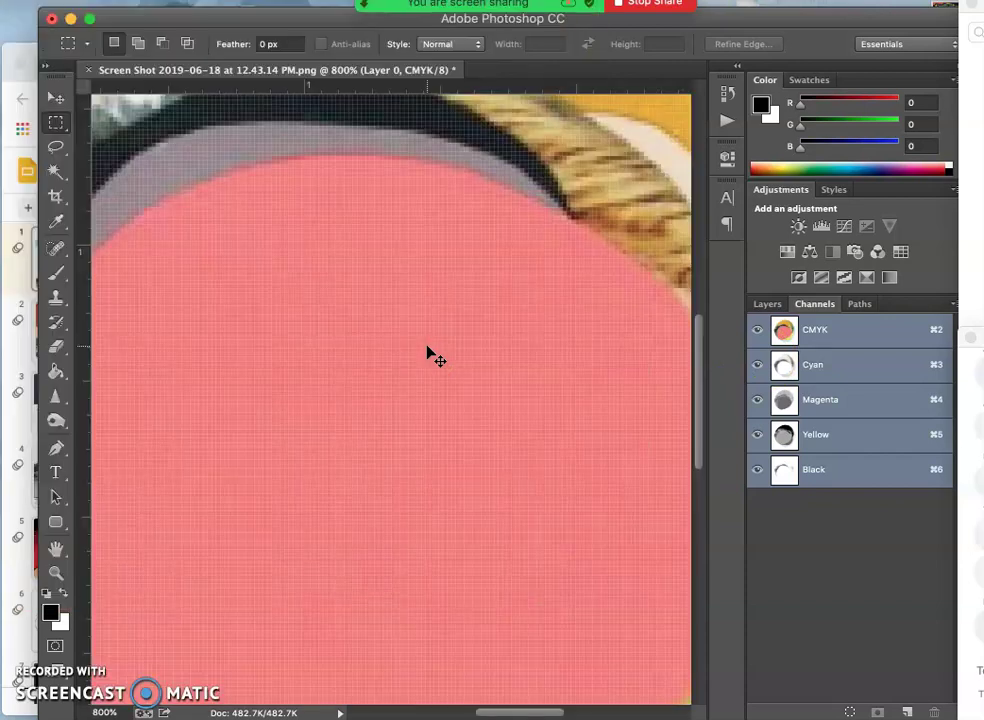
key(super+plus)
scroll(428, 351, up, 5)
click(393, 297)
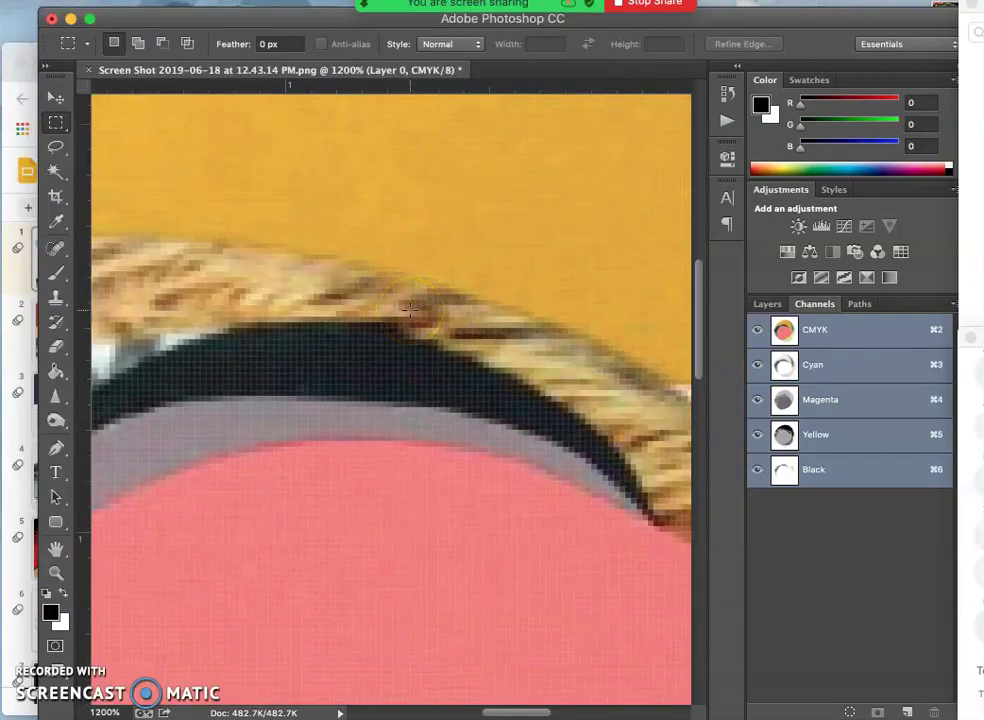
scroll(410, 309, up, 10)
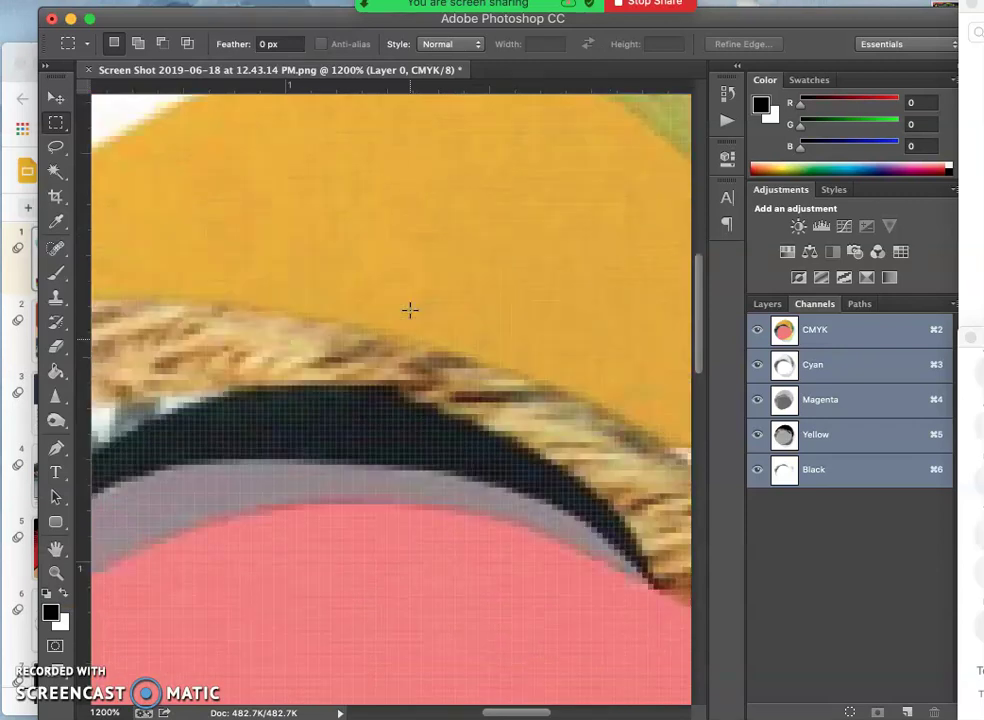
click(426, 200)
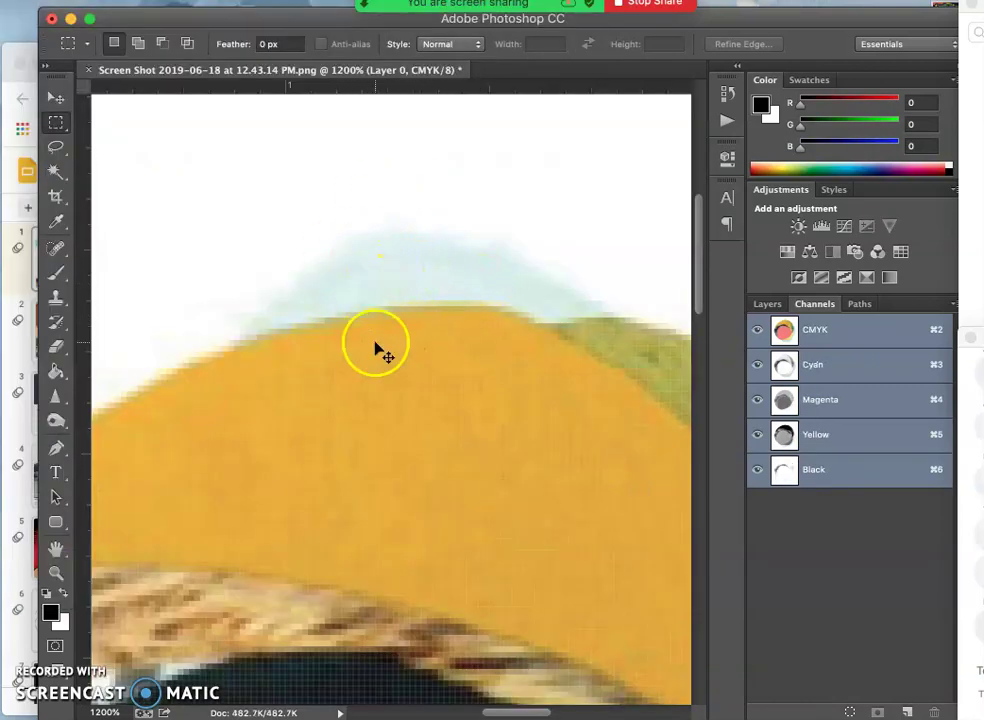
Flip repeatedly between the RGB and CMYK versions to compare colours, ending on CMYK.
key(super+z)
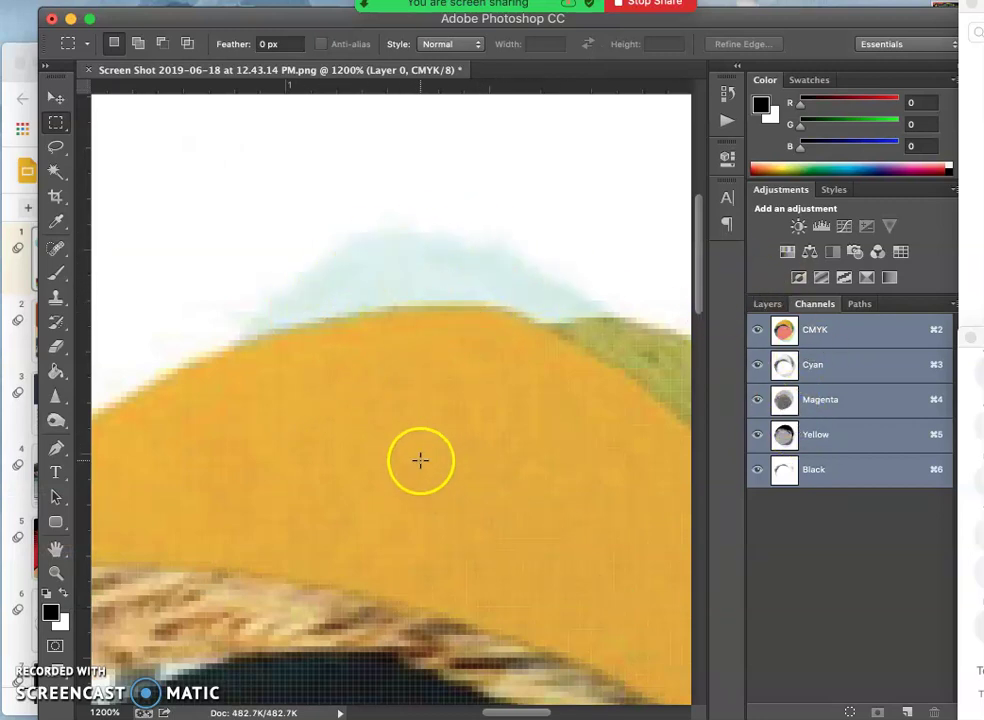
key(super+z)
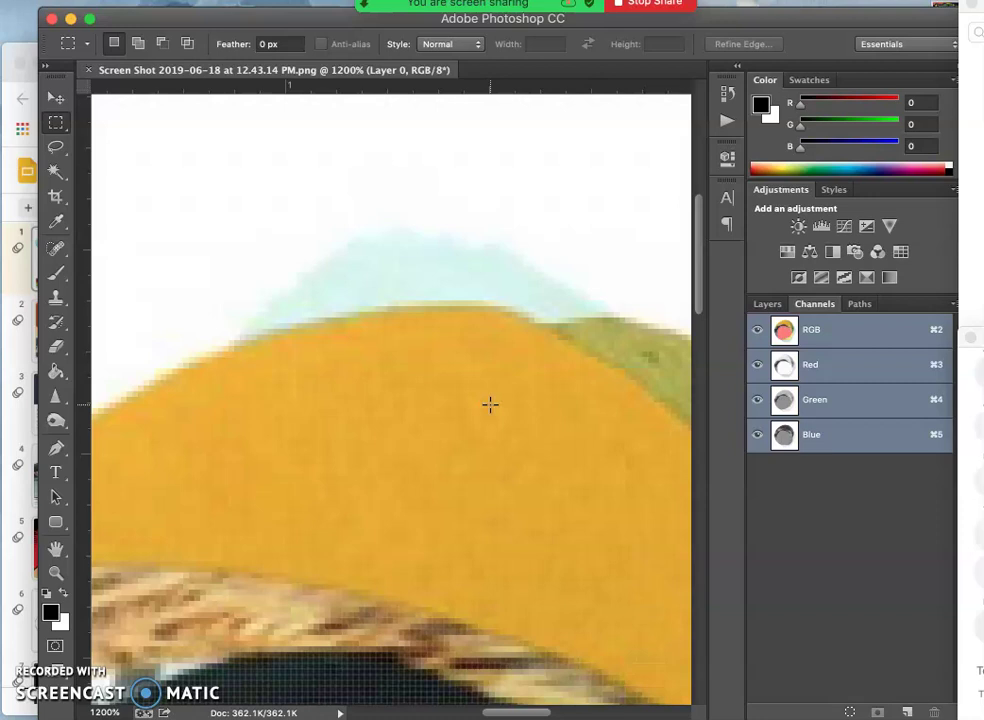
key(super+z)
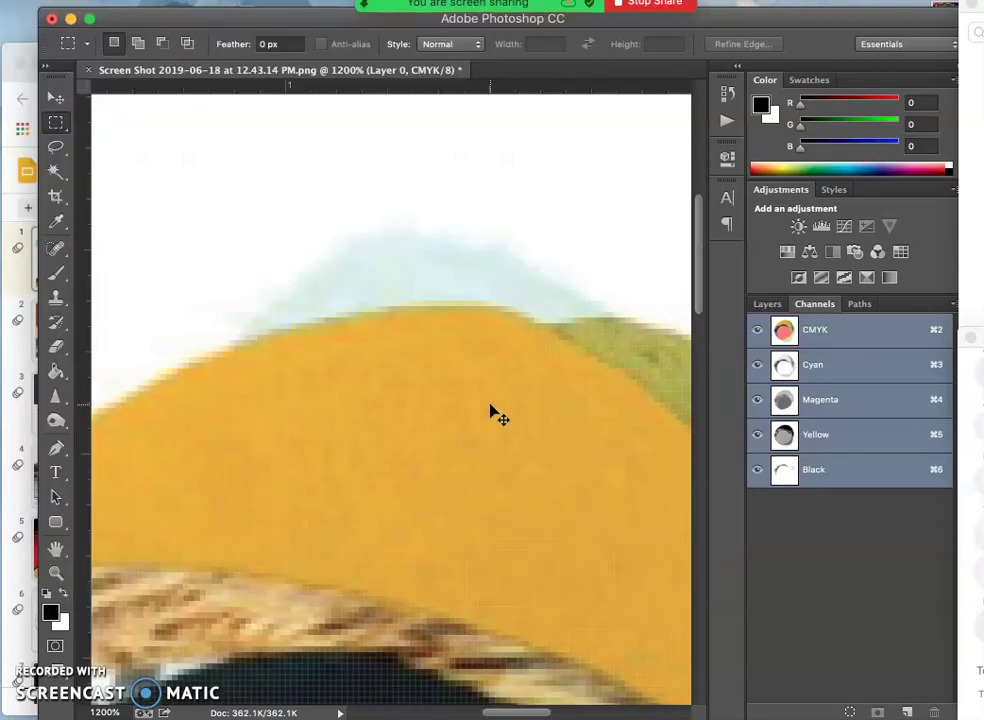
key(super+z)
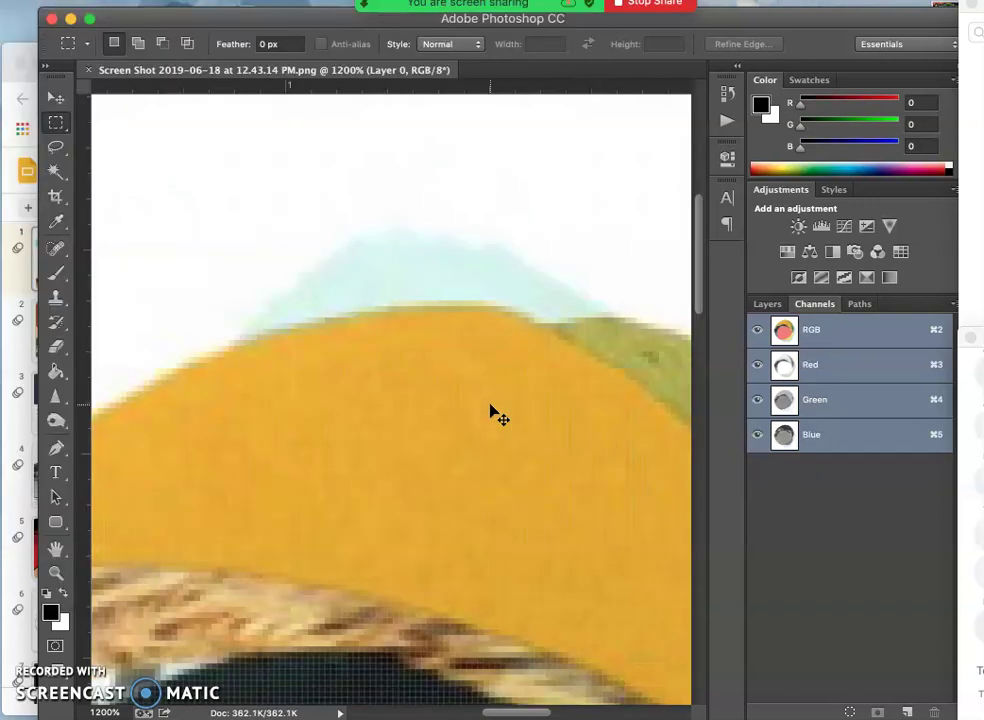
key(super+z)
key(super+z)
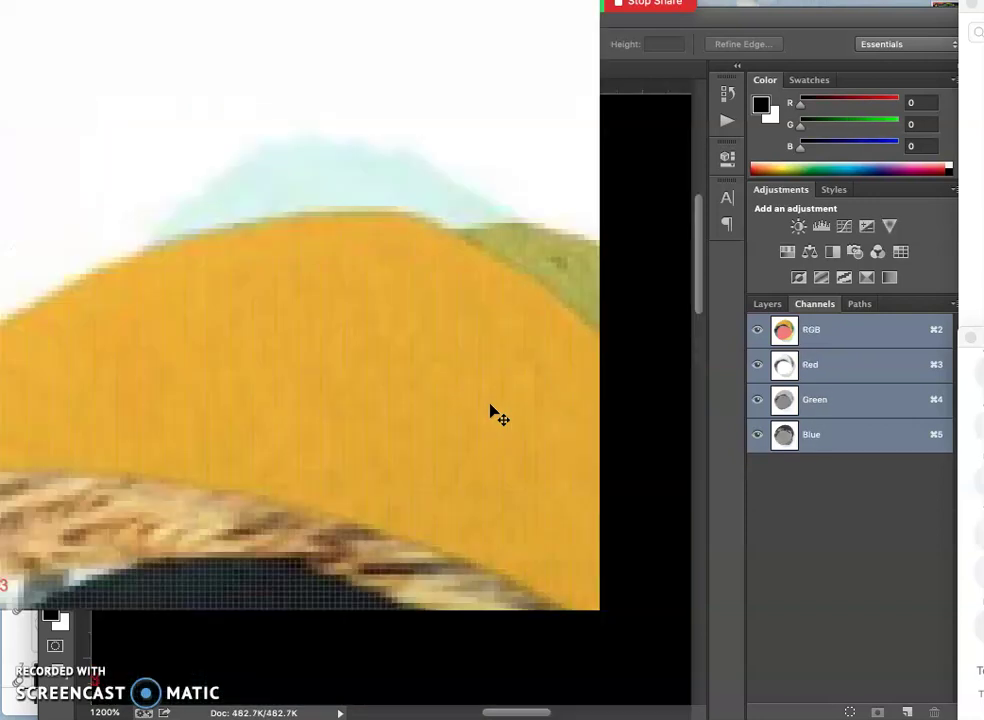
key(super+z)
click(452, 283)
key(super+z)
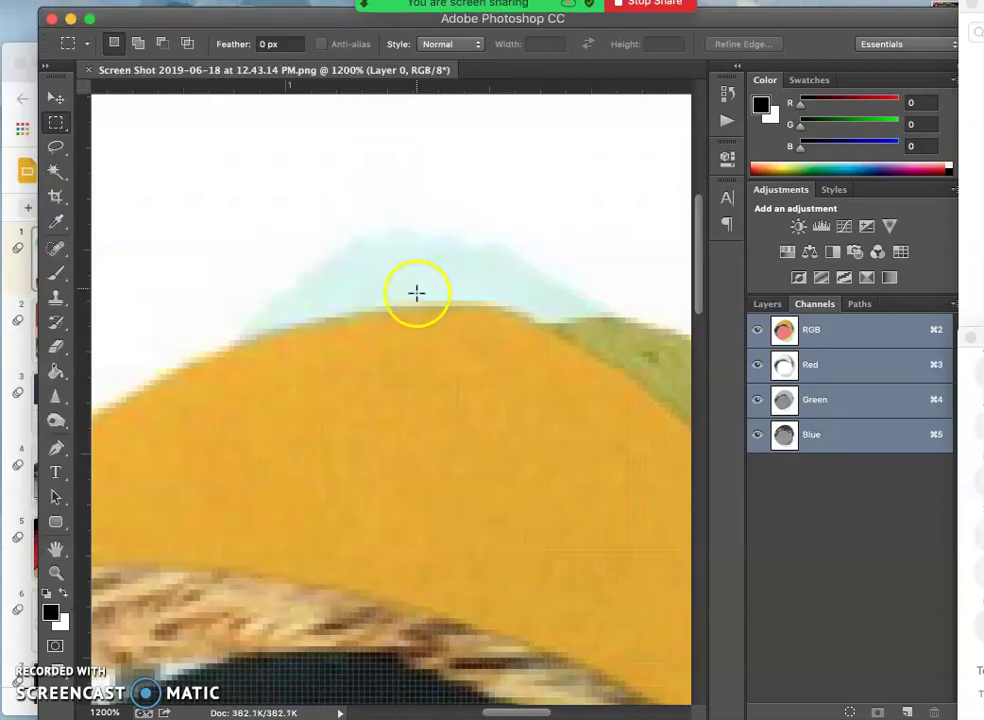
scroll(419, 345, down, 2)
key(super+z)
scroll(425, 304, up, 1)
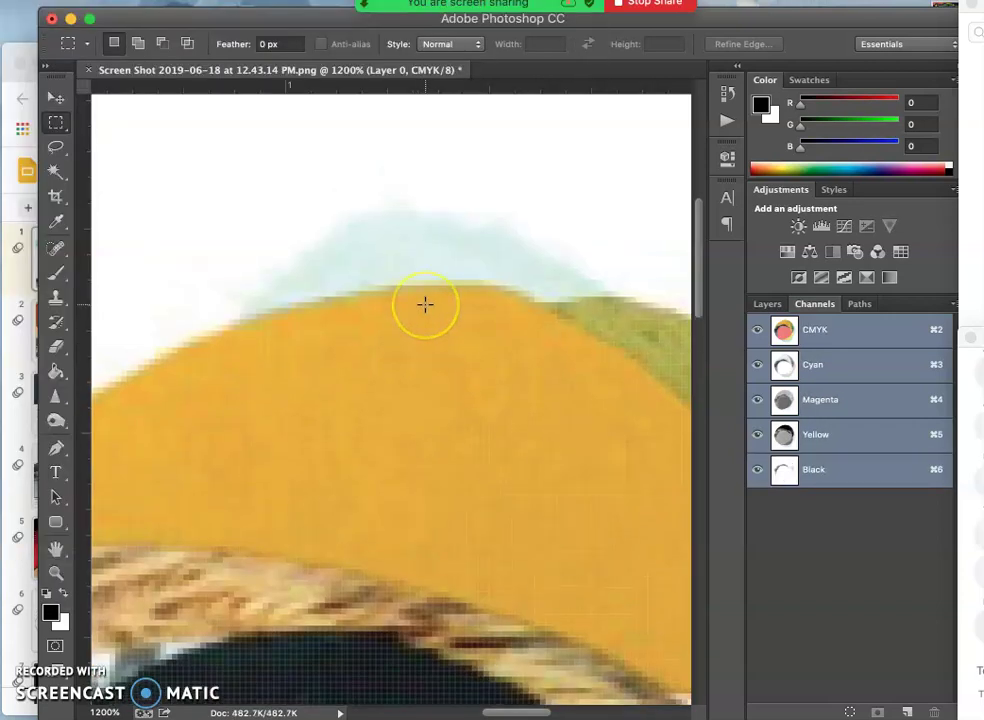
scroll(425, 304, right, 5)
scroll(425, 304, down, 5)
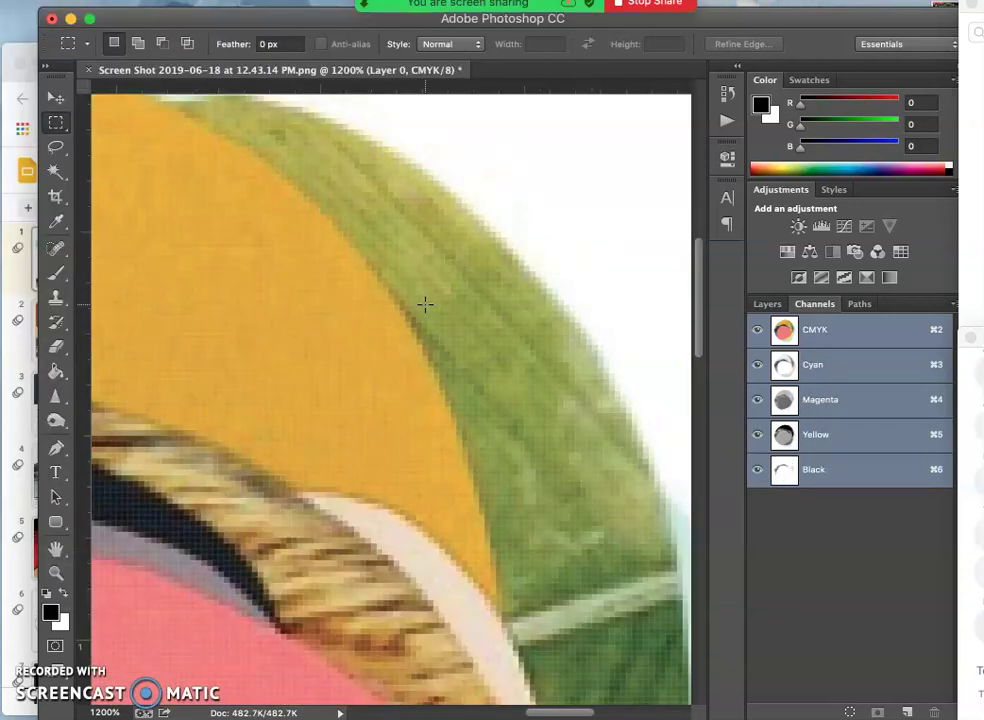
scroll(425, 304, up, 3)
scroll(425, 304, right, 5)
scroll(425, 304, down, 4)
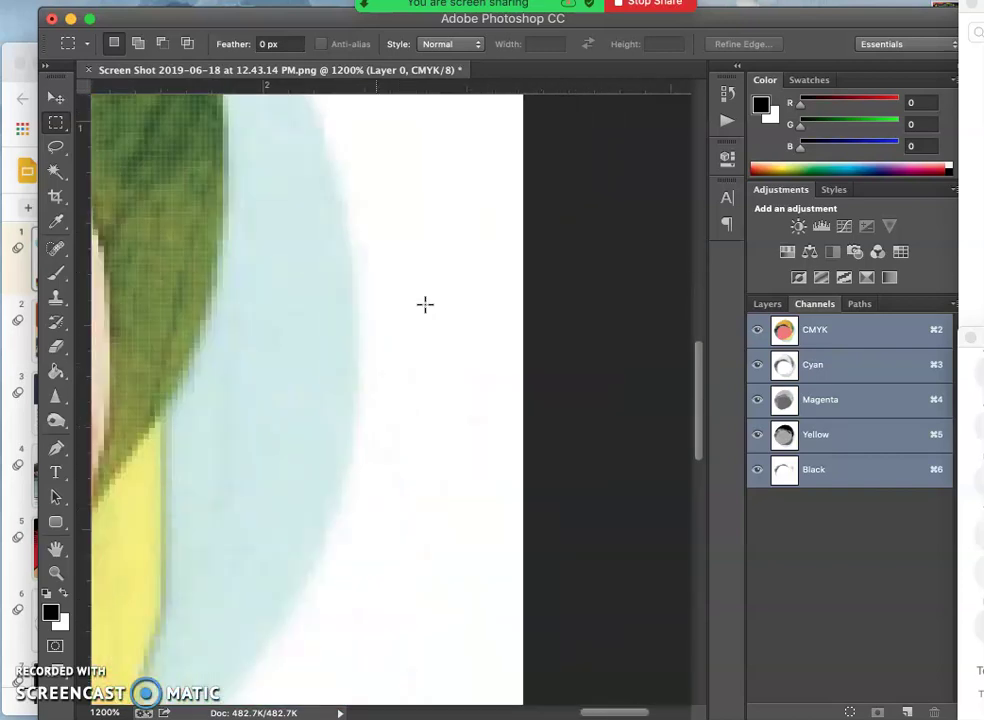
key(super+z)
key(super+z)
key(super+z)
key(super+z)
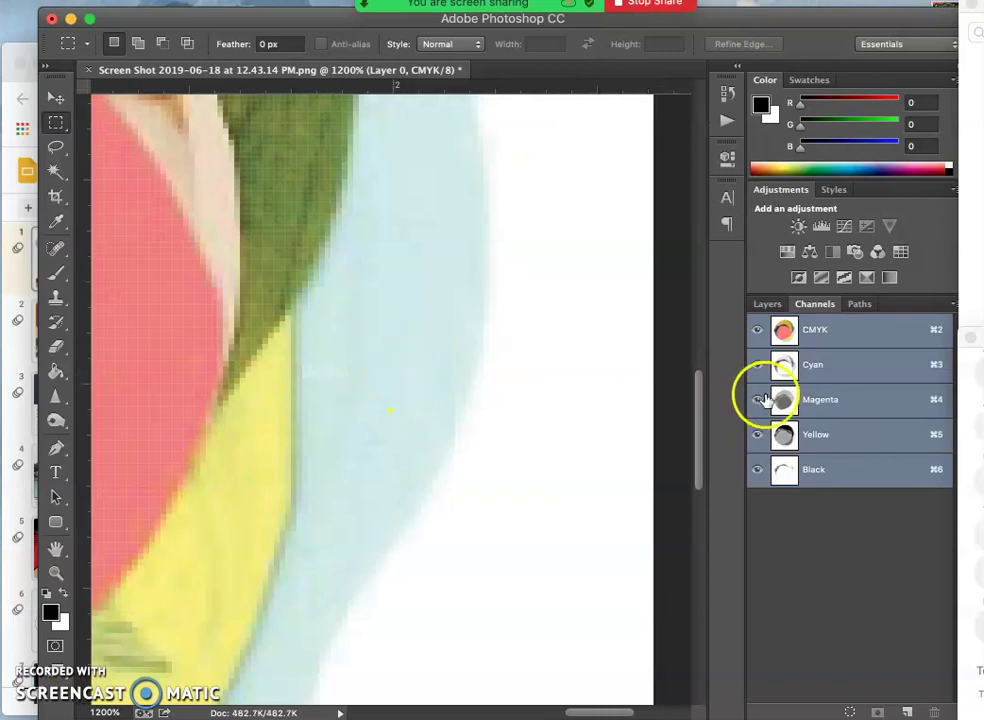
View the Cyan, Magenta, Yellow and Black channels one by one.
click(839, 364)
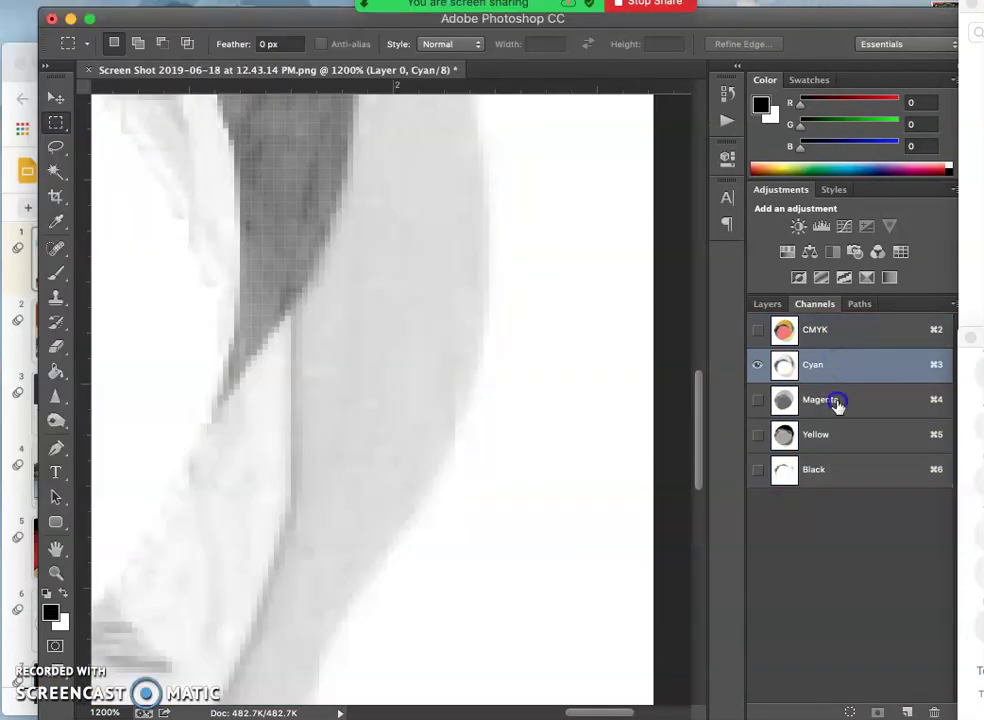
click(837, 400)
click(834, 436)
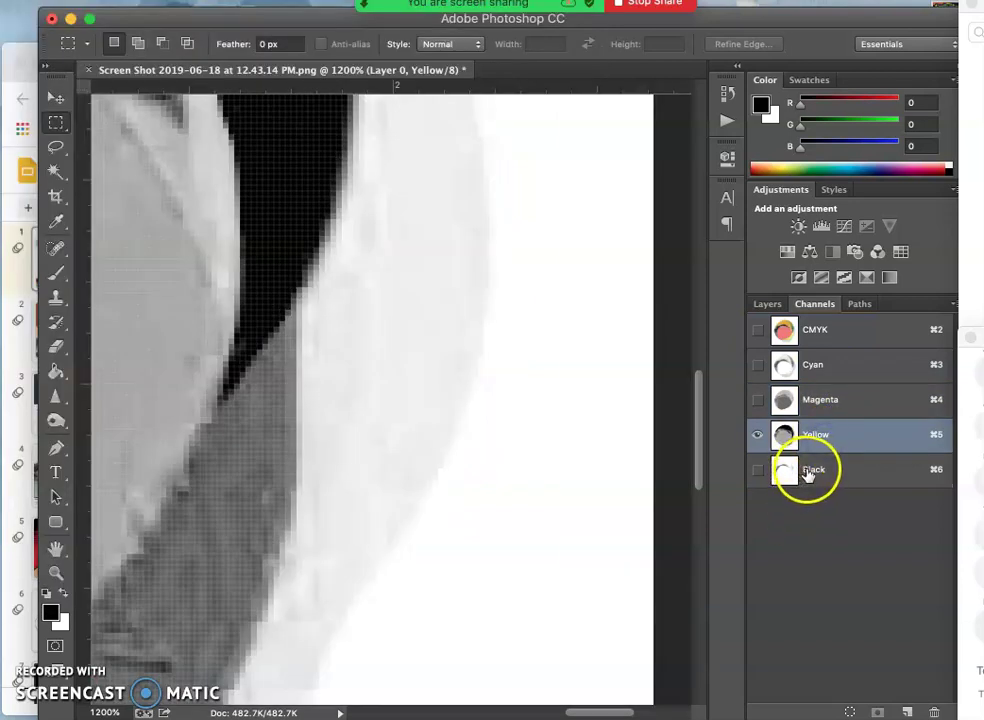
click(808, 472)
Zoom out to 300% to see the whole image and revert it to RGB.
key(super+minus)
key(super+minus)
key(super+minus)
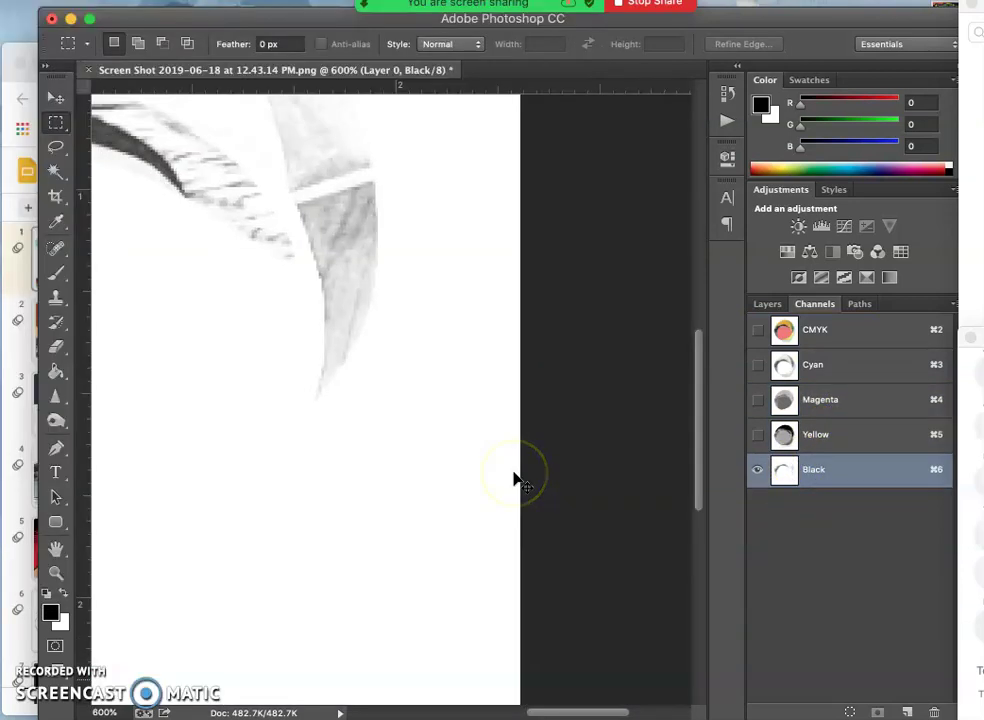
key(super+minus)
key(super+minus)
key(super+minus)
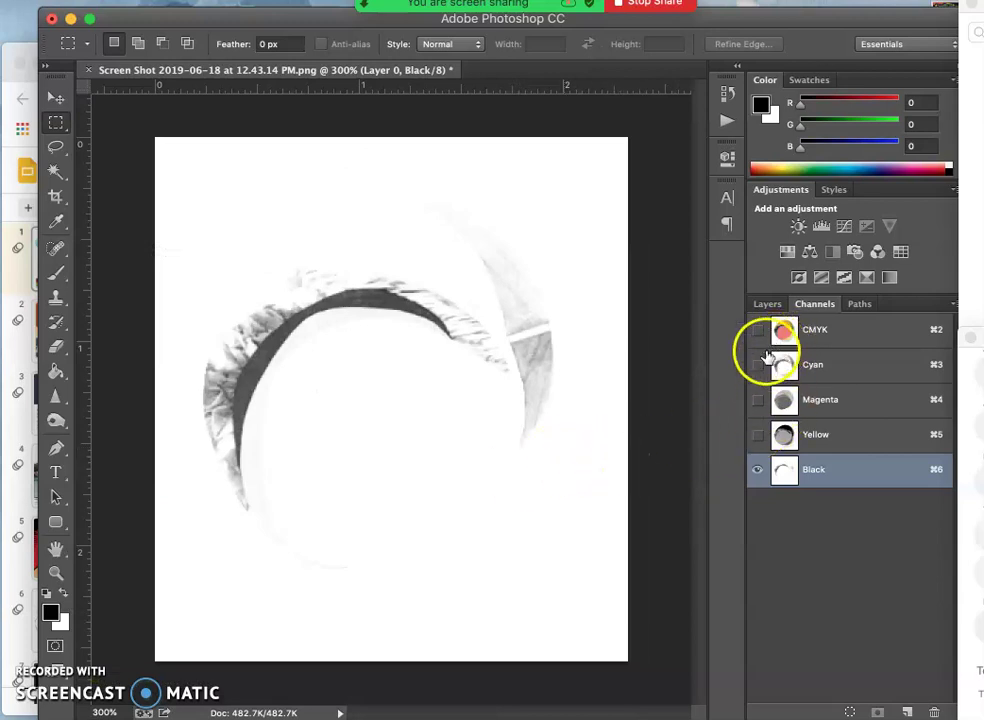
key(super+z)
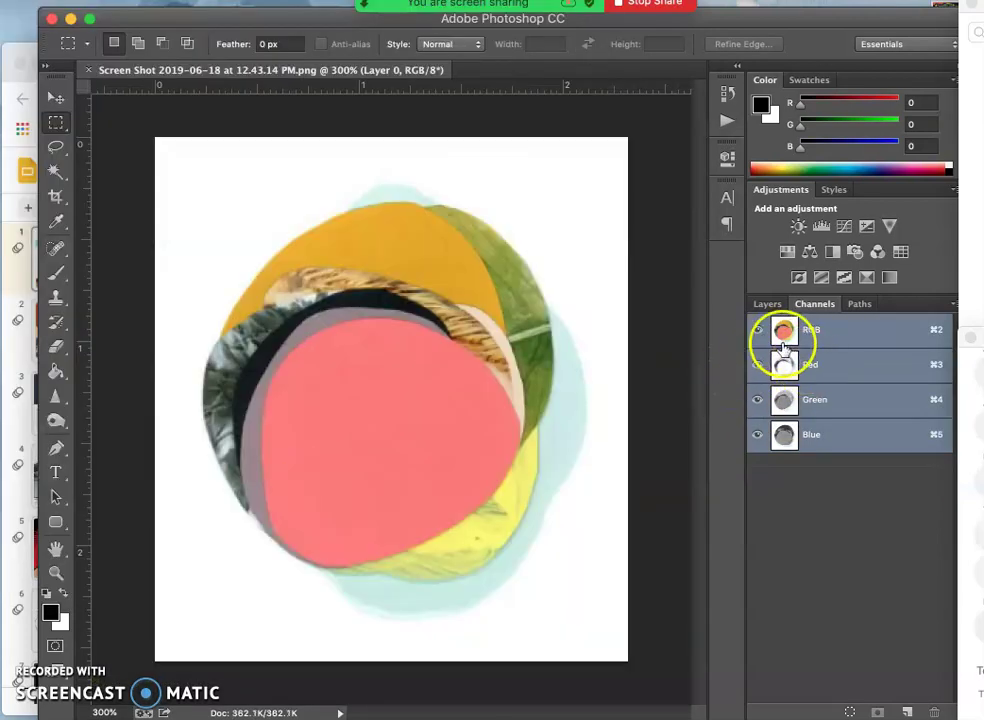
click(755, 366)
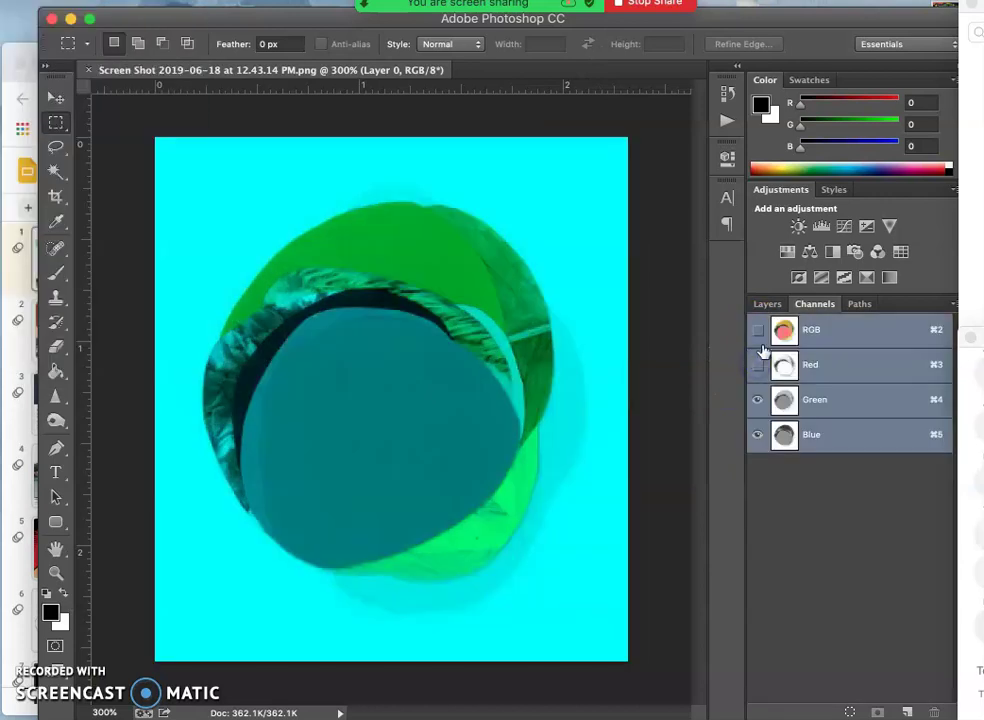
click(757, 400)
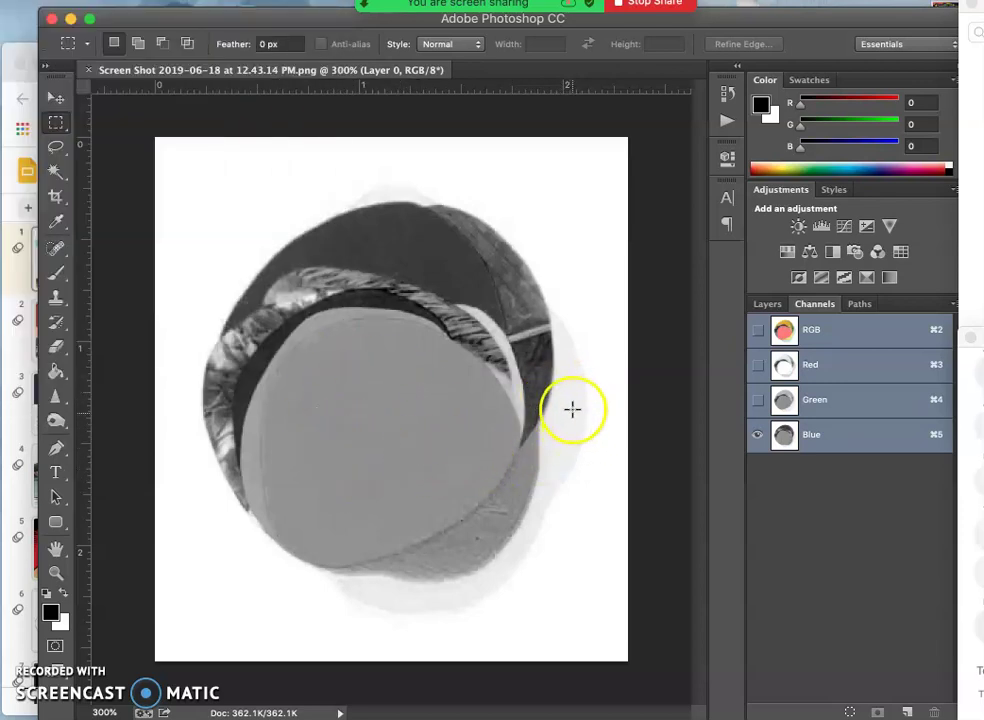
click(757, 330)
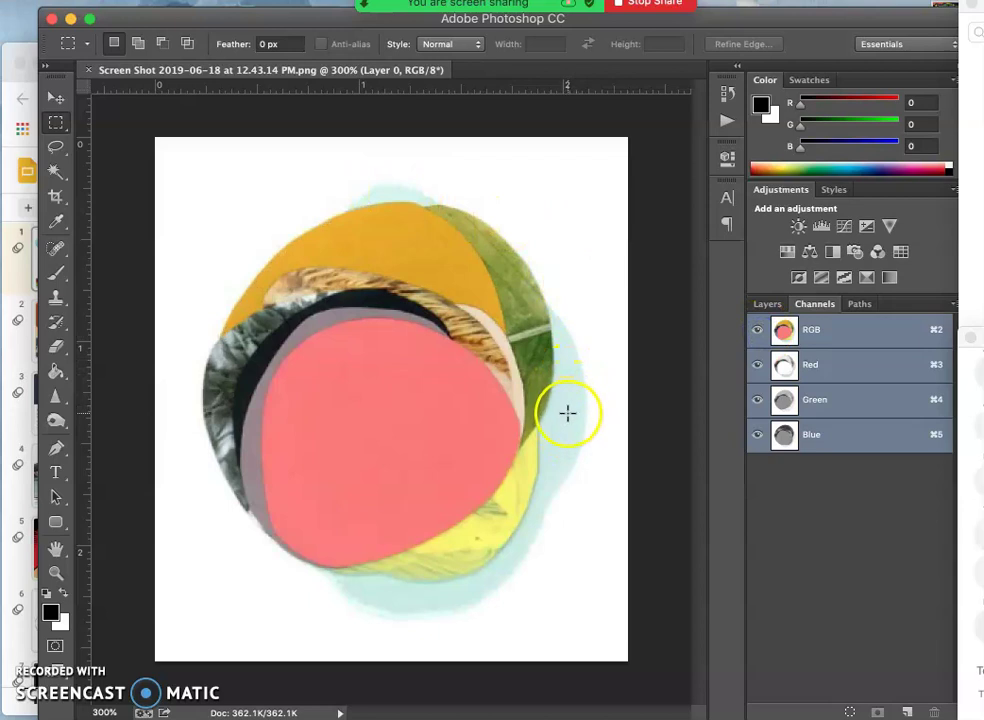
click(813, 402)
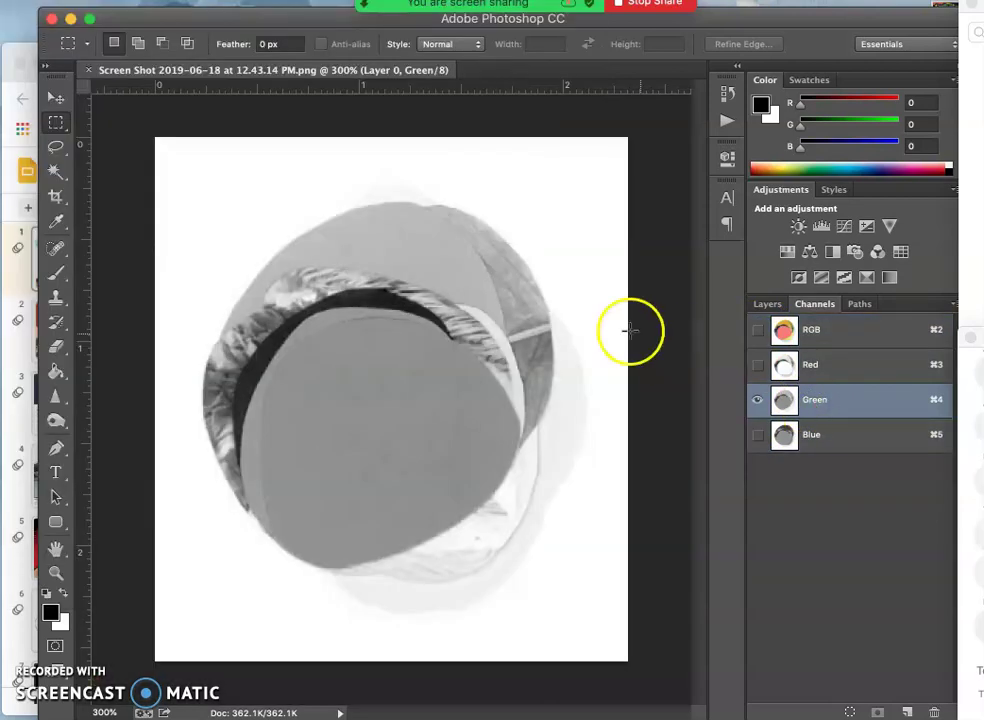
click(835, 377)
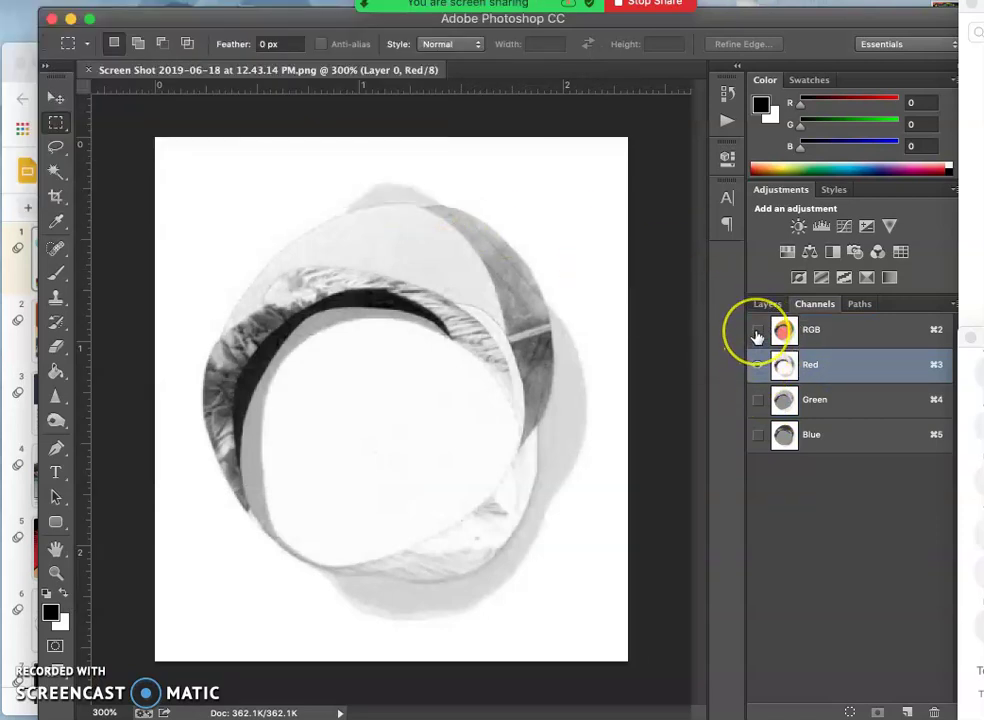
click(757, 331)
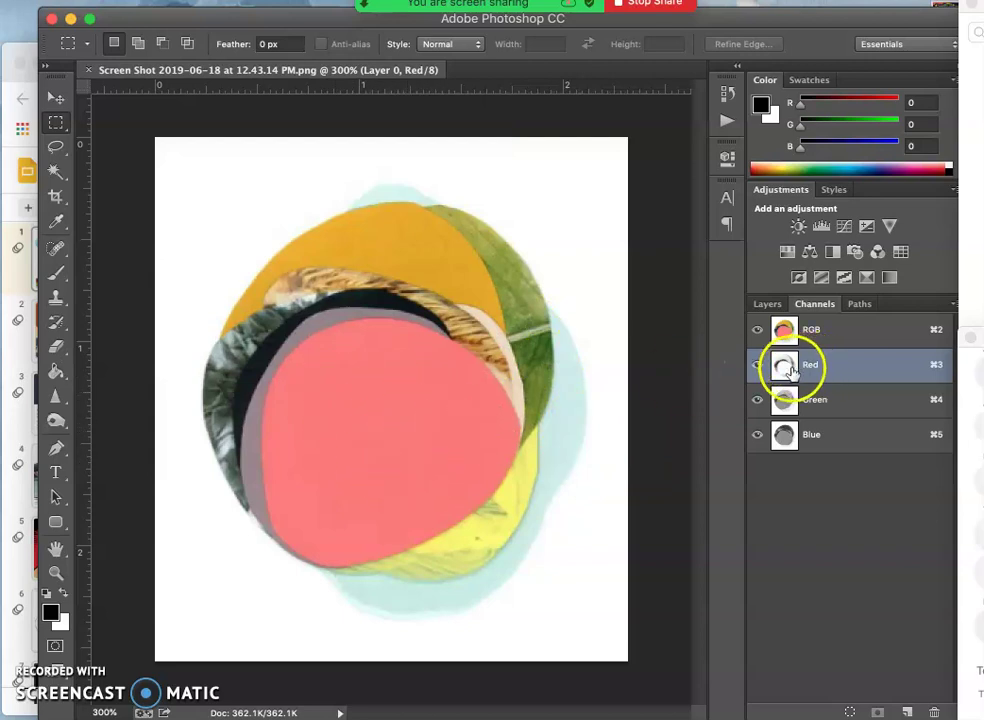
click(830, 400)
click(823, 434)
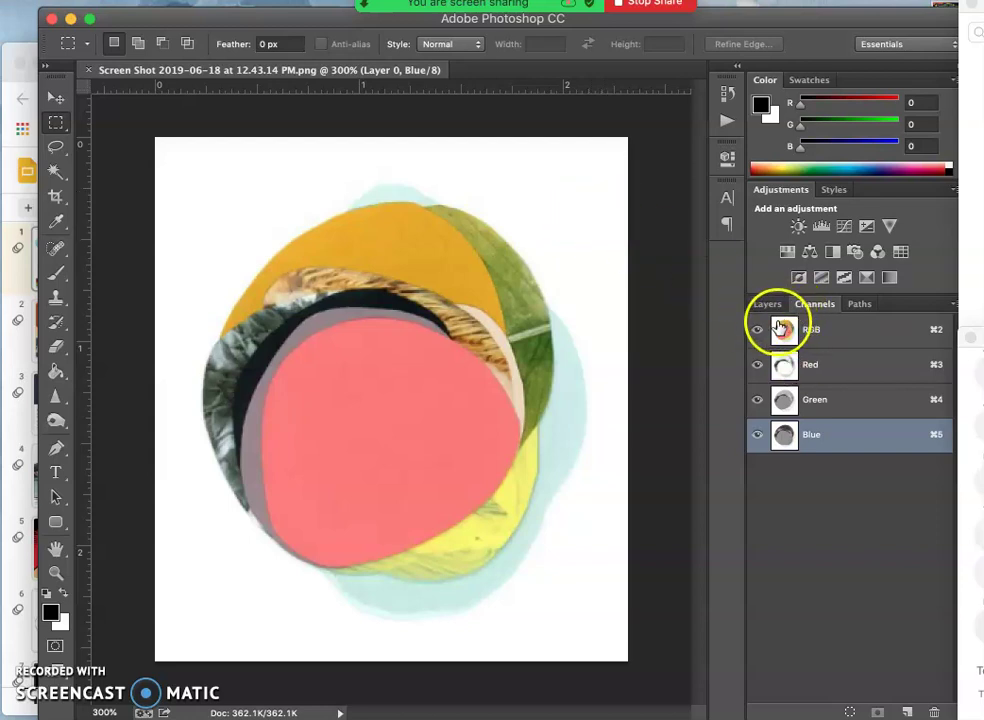
Convert the collage to CMYK Color again, confirming the profile warning.
click(225, 0)
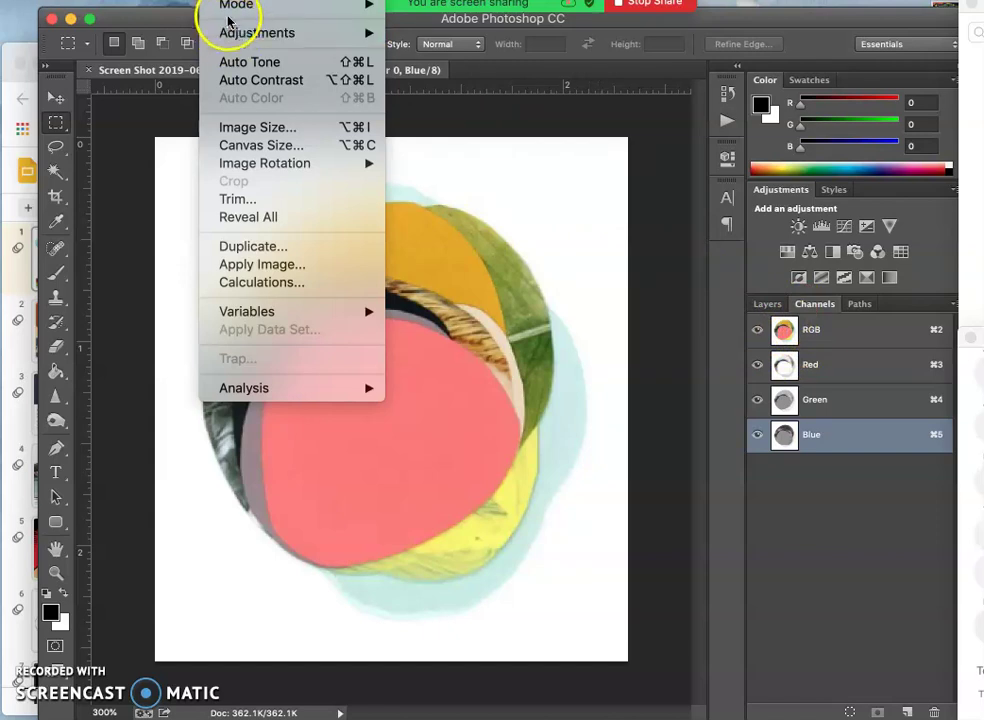
mouse_move(250, 6)
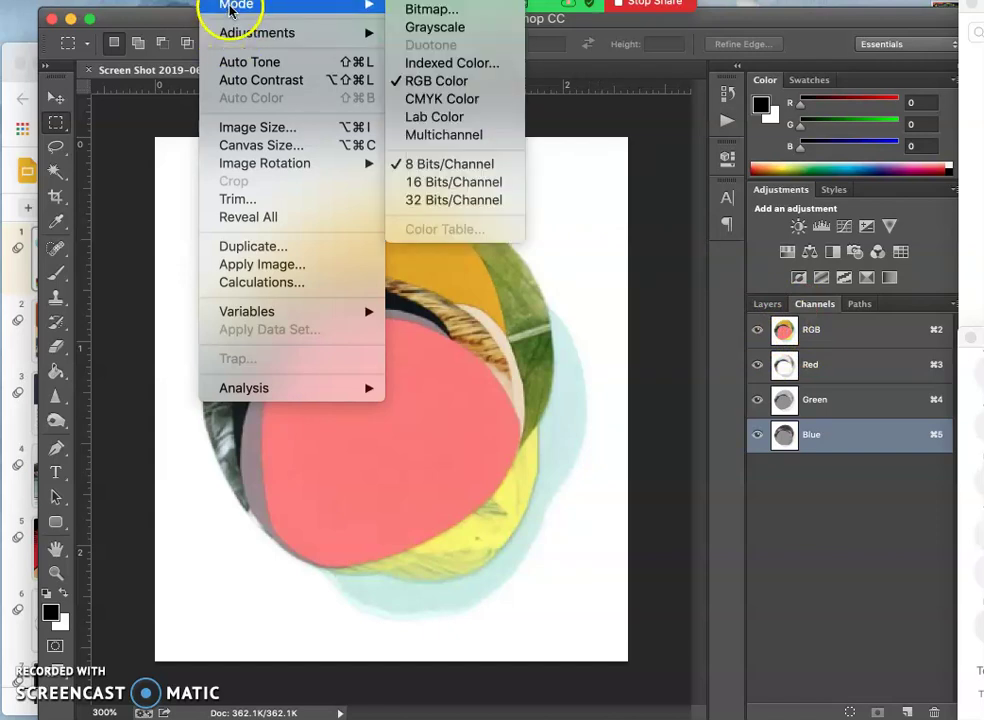
click(411, 98)
click(734, 298)
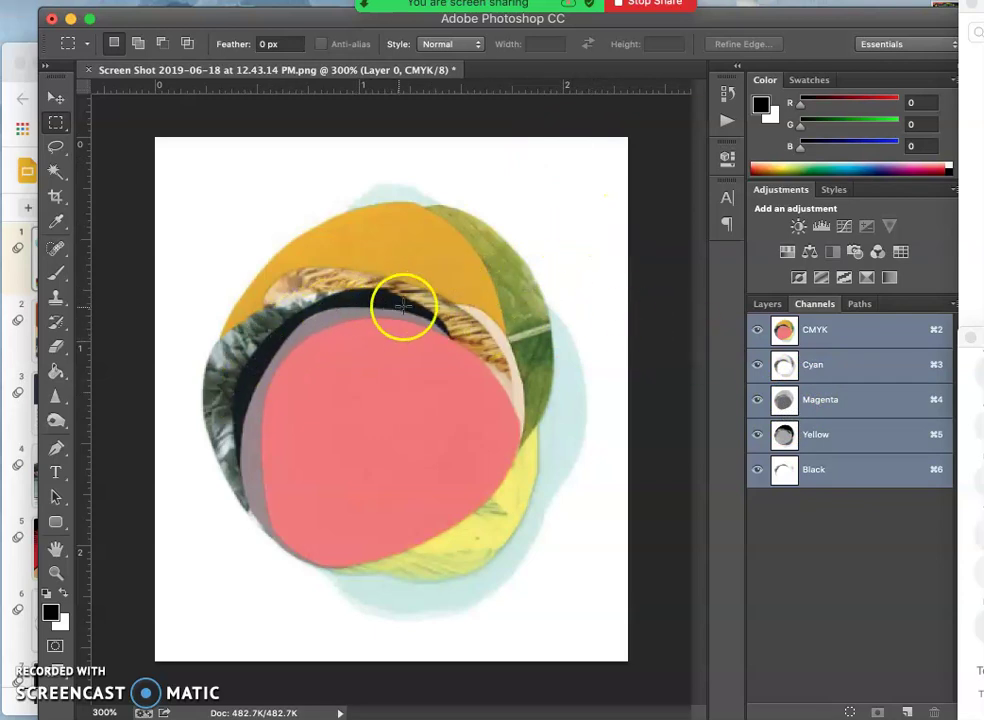
View the Cyan, Magenta, Yellow and Black plates individually, then the full CMYK composite.
click(800, 369)
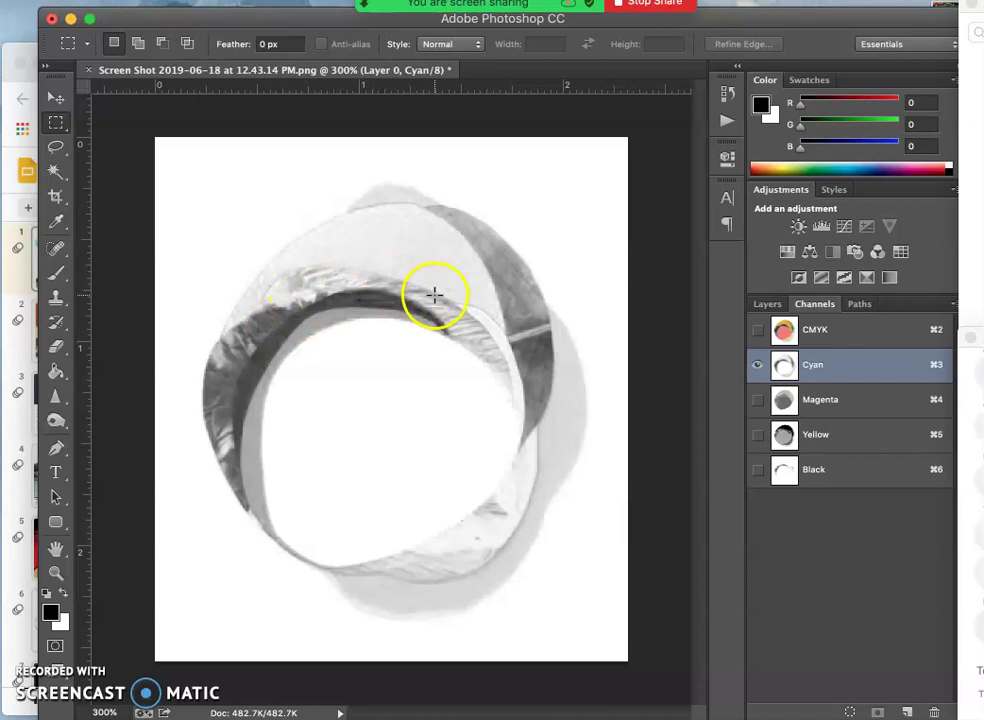
click(823, 401)
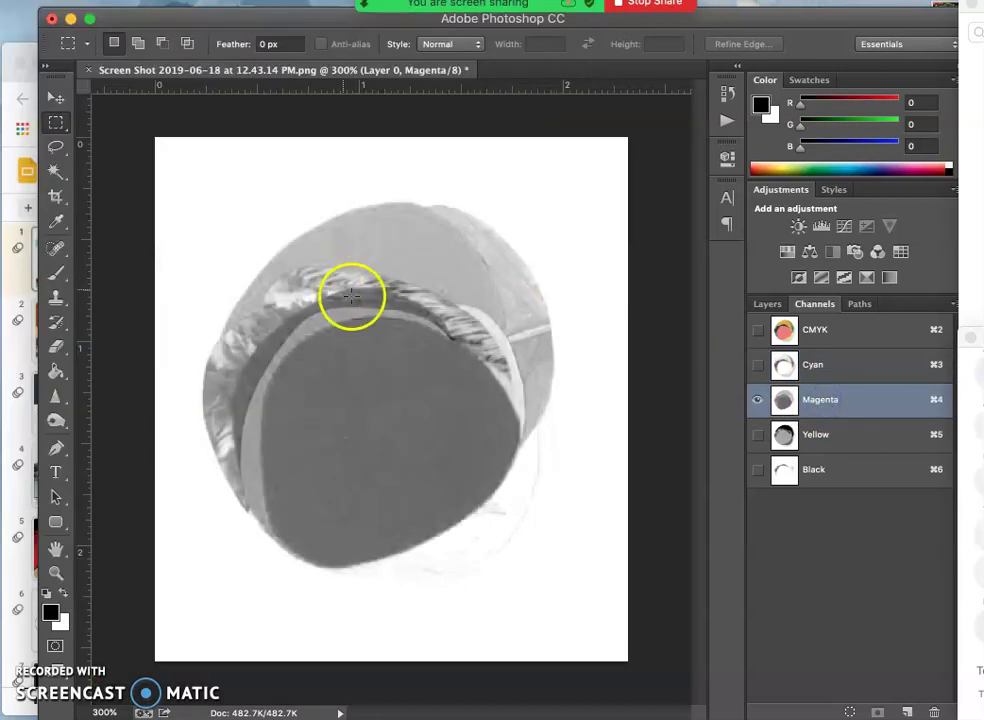
click(836, 437)
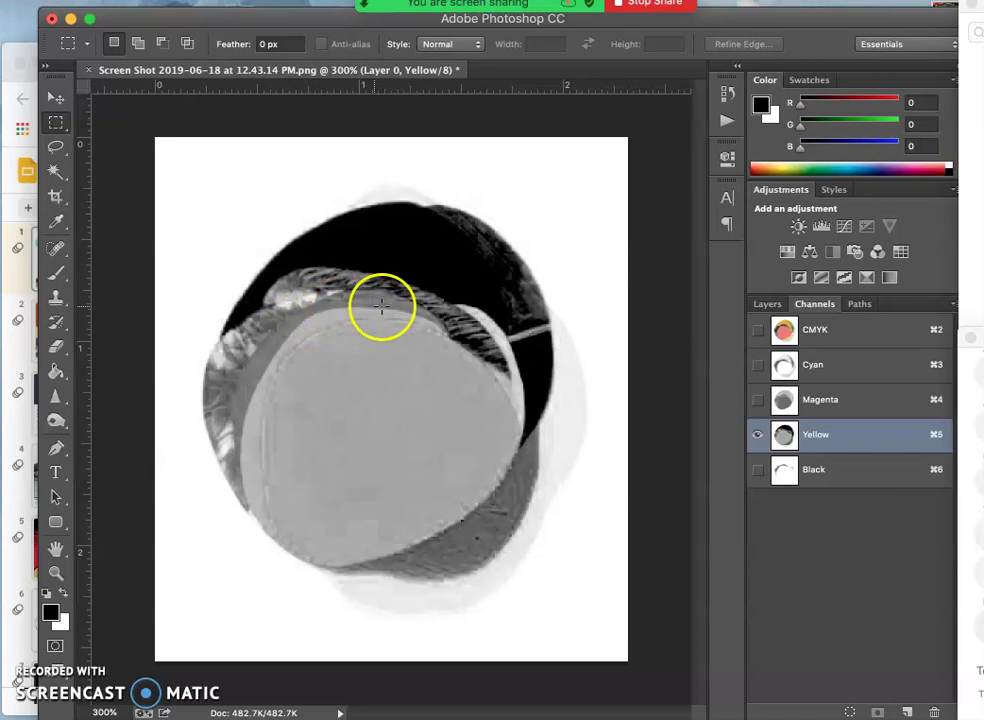
click(820, 472)
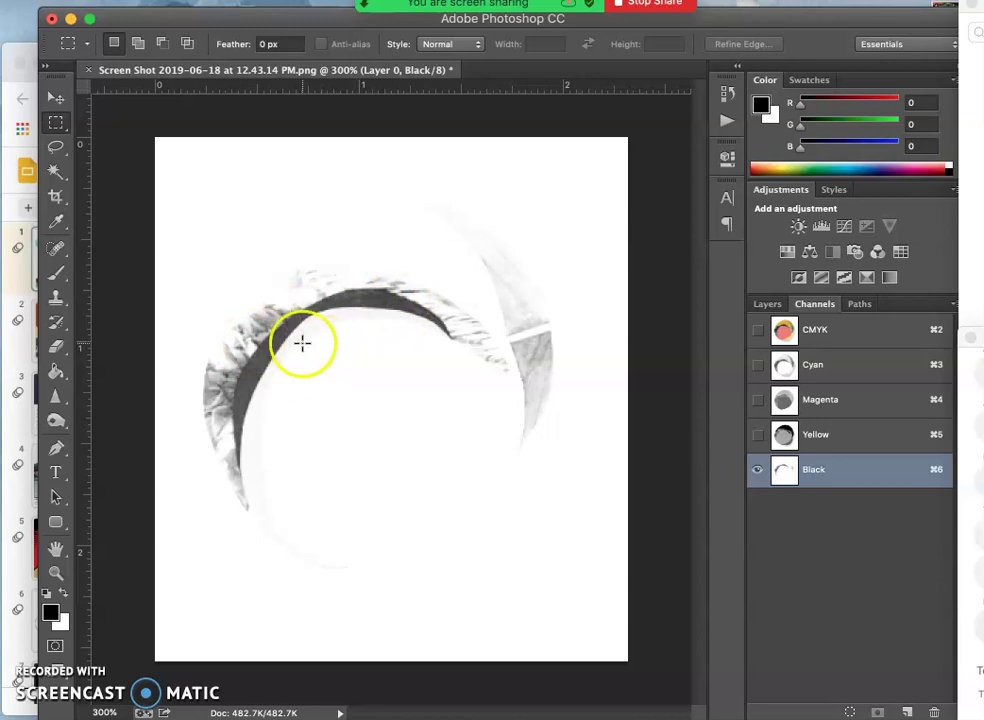
click(757, 330)
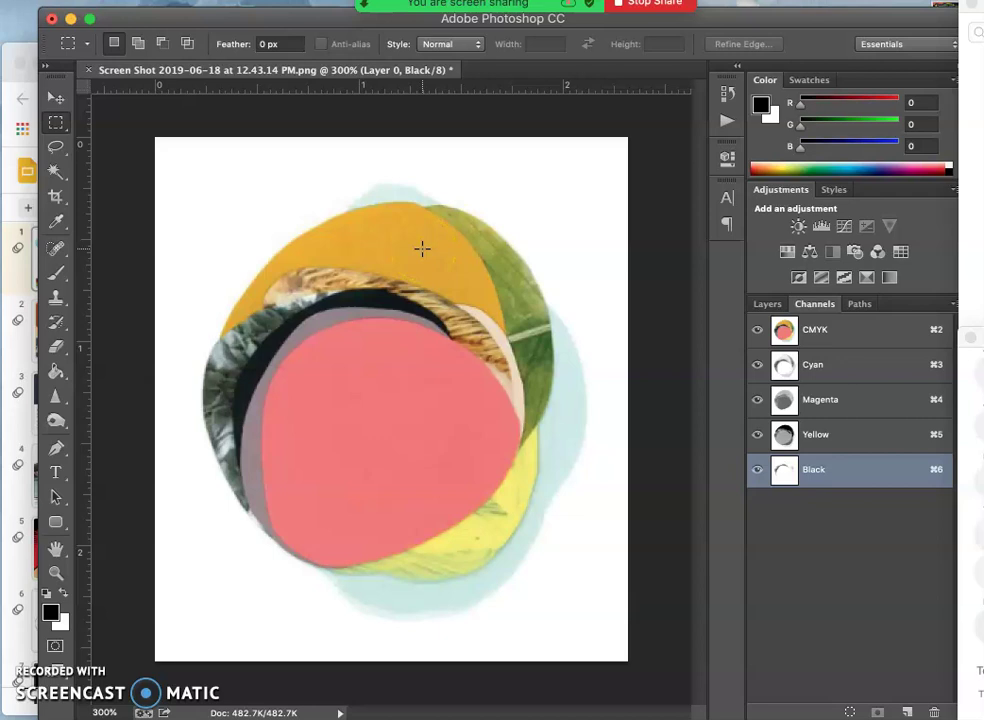
Target Cyan and hide the Magenta, Yellow and Black plates to view Cyan alone.
click(818, 370)
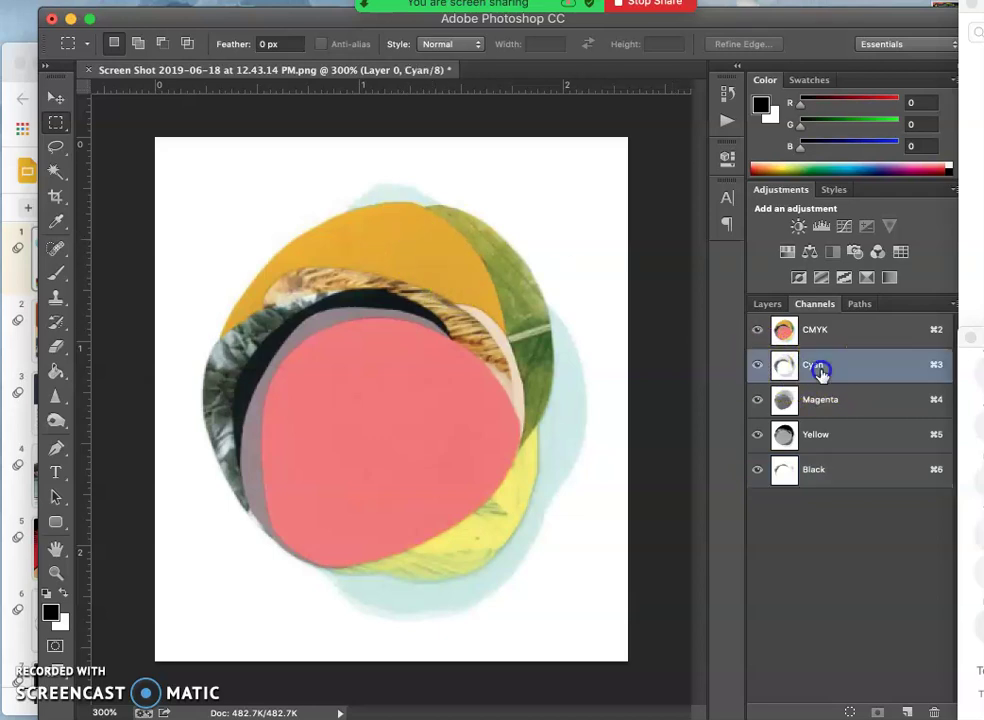
click(758, 331)
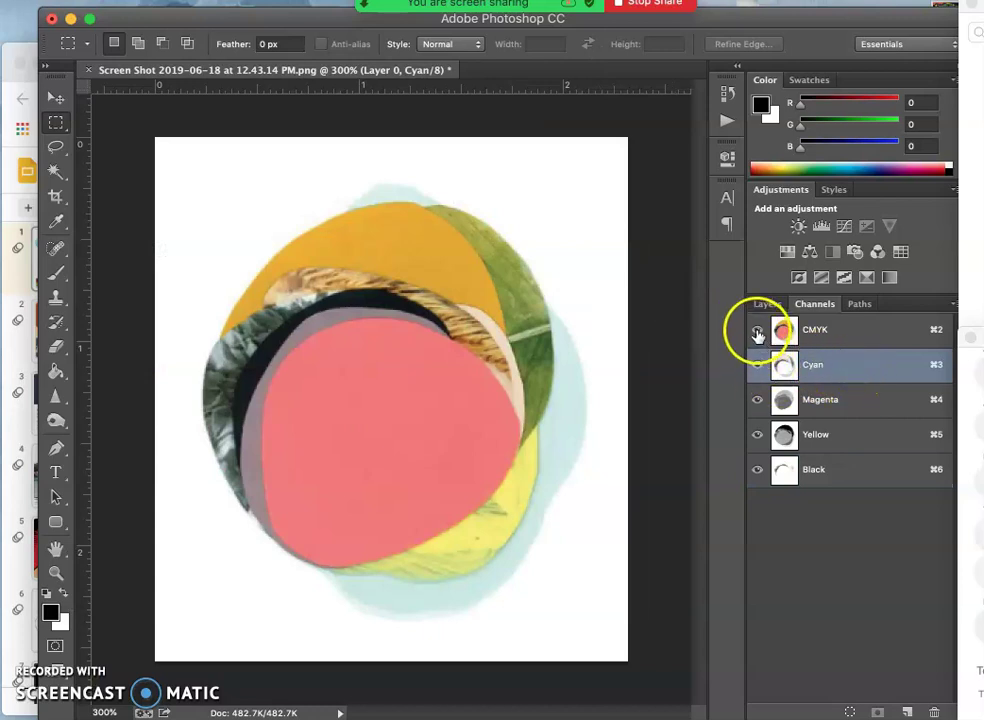
click(760, 330)
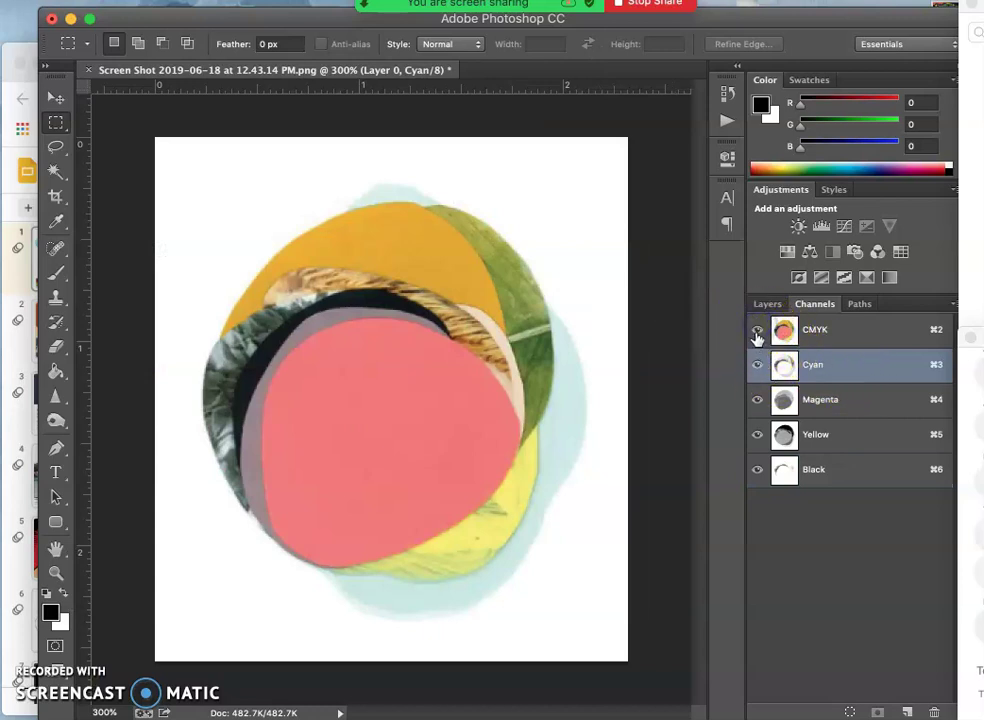
click(758, 331)
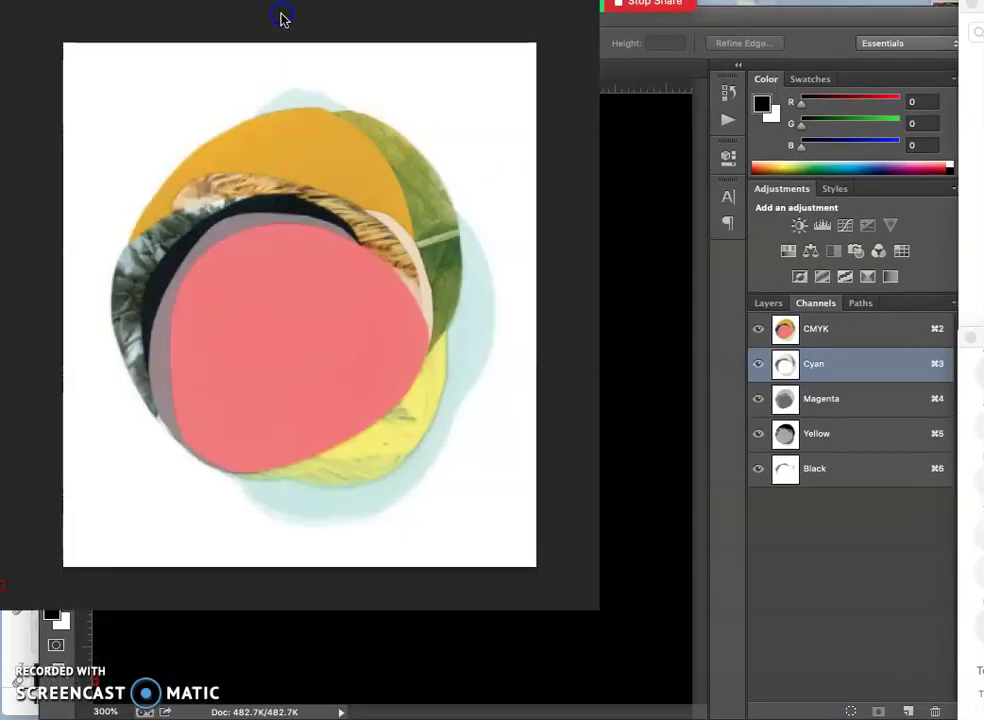
click(758, 331)
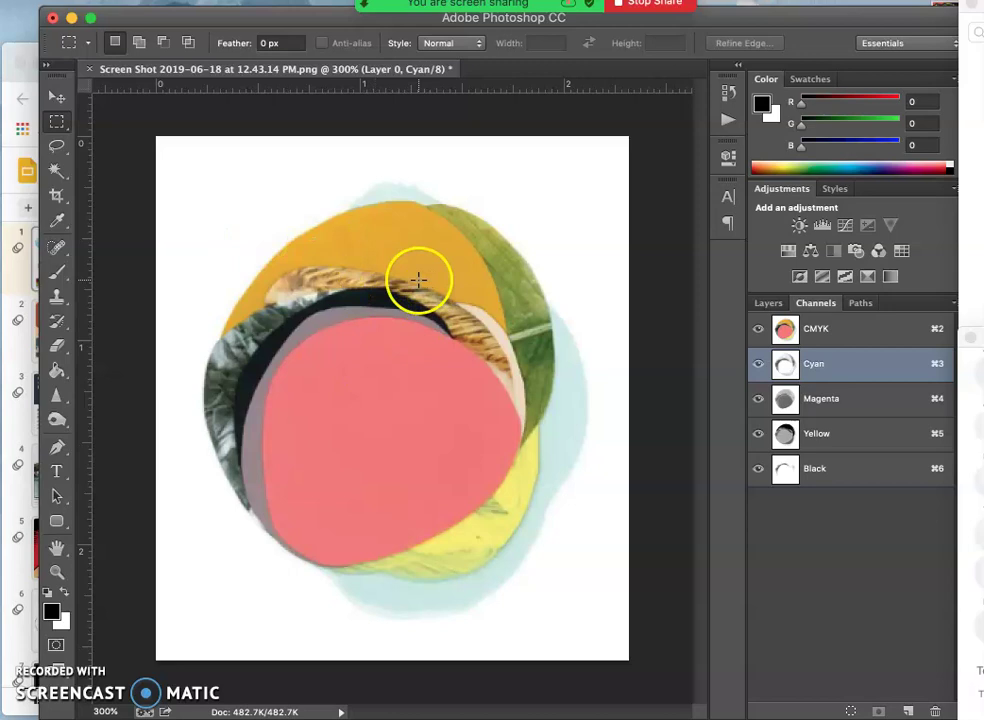
click(758, 398)
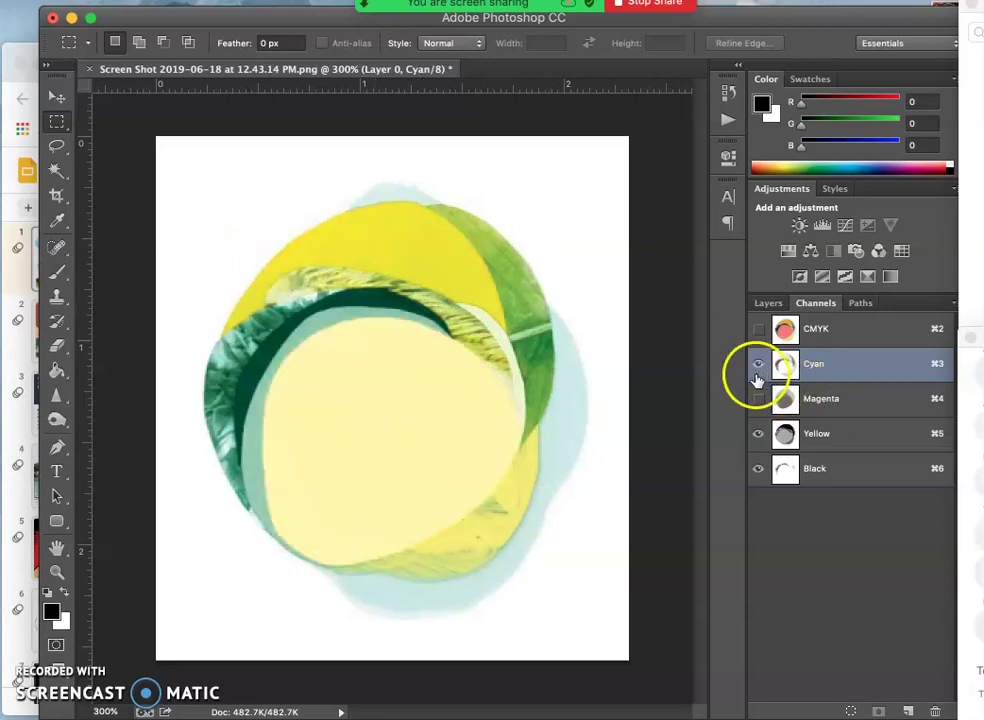
click(758, 433)
click(757, 472)
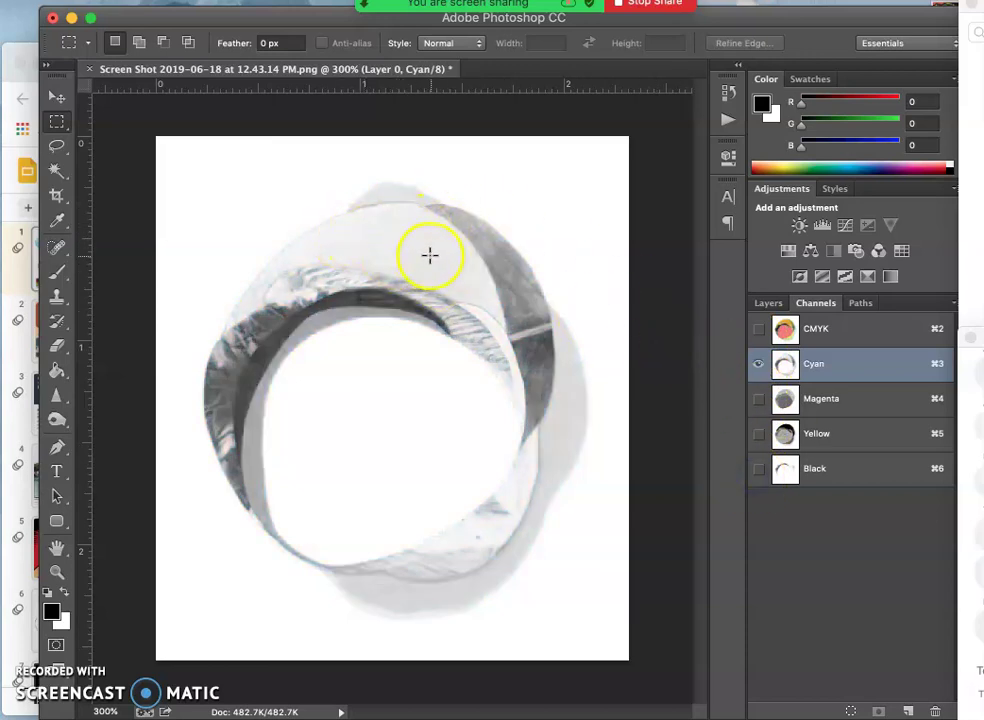
View Magenta, Yellow and Black alone in turn, then select Black with Yellow shown over it.
click(758, 398)
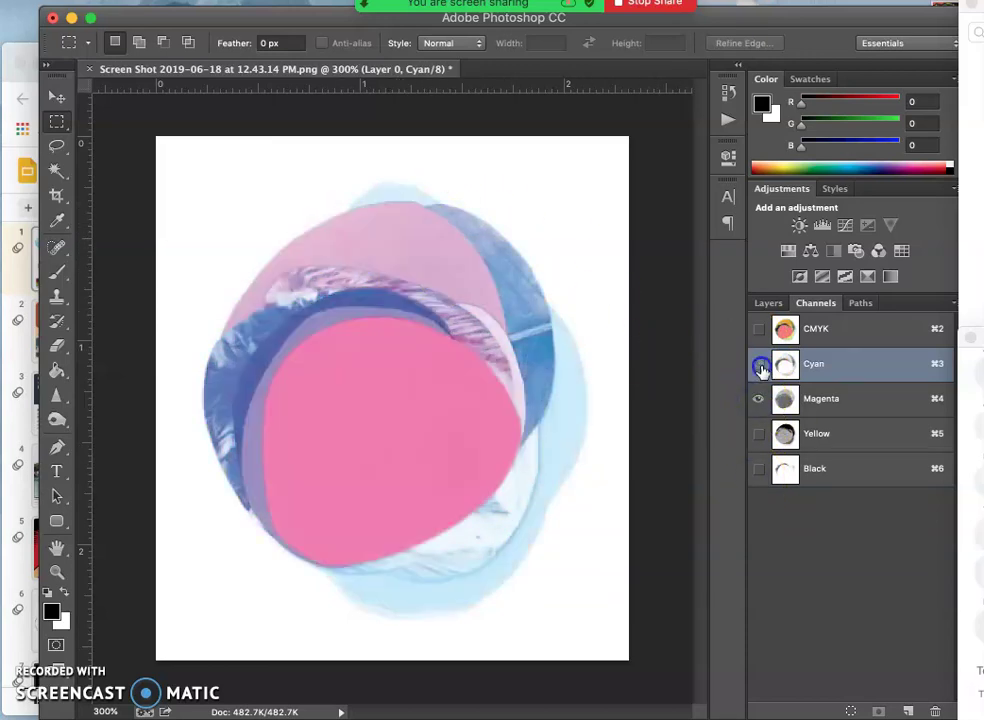
click(759, 365)
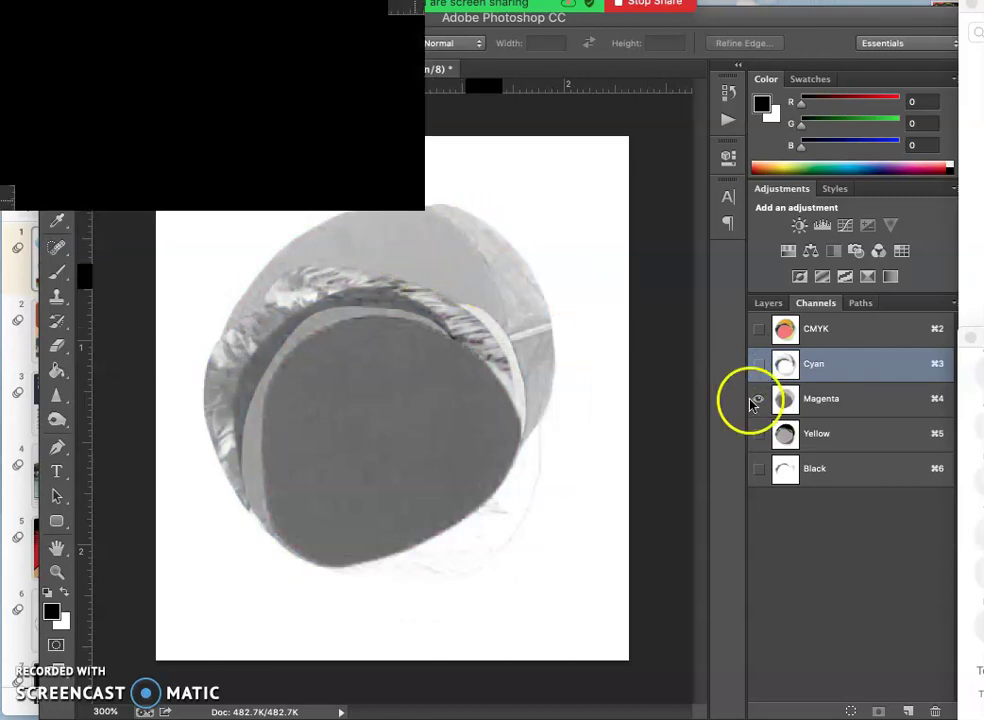
click(759, 436)
click(758, 400)
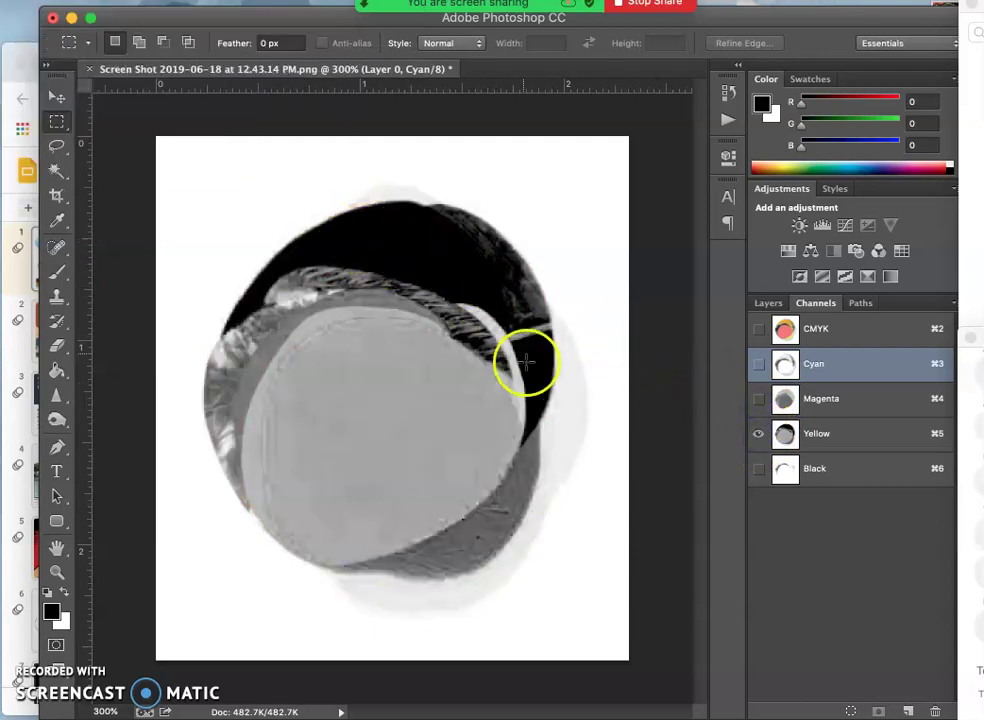
click(759, 468)
click(759, 440)
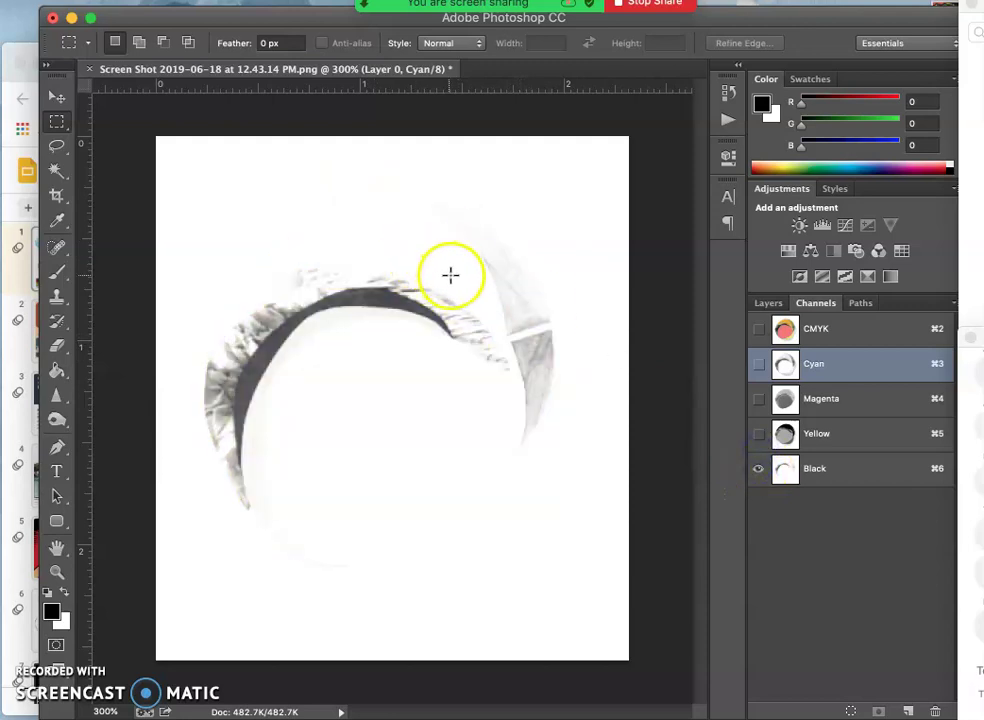
click(830, 480)
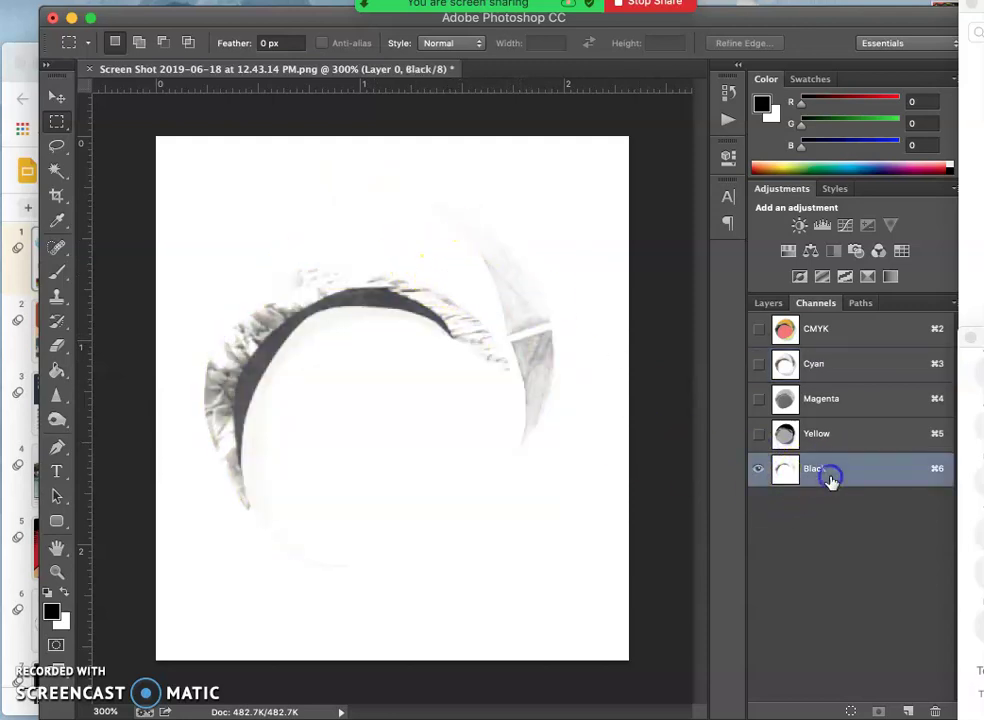
click(759, 435)
Toggle Yellow over Black, then show Yellow, Magenta, Cyan and Black for the full-colour composite.
click(477, 391)
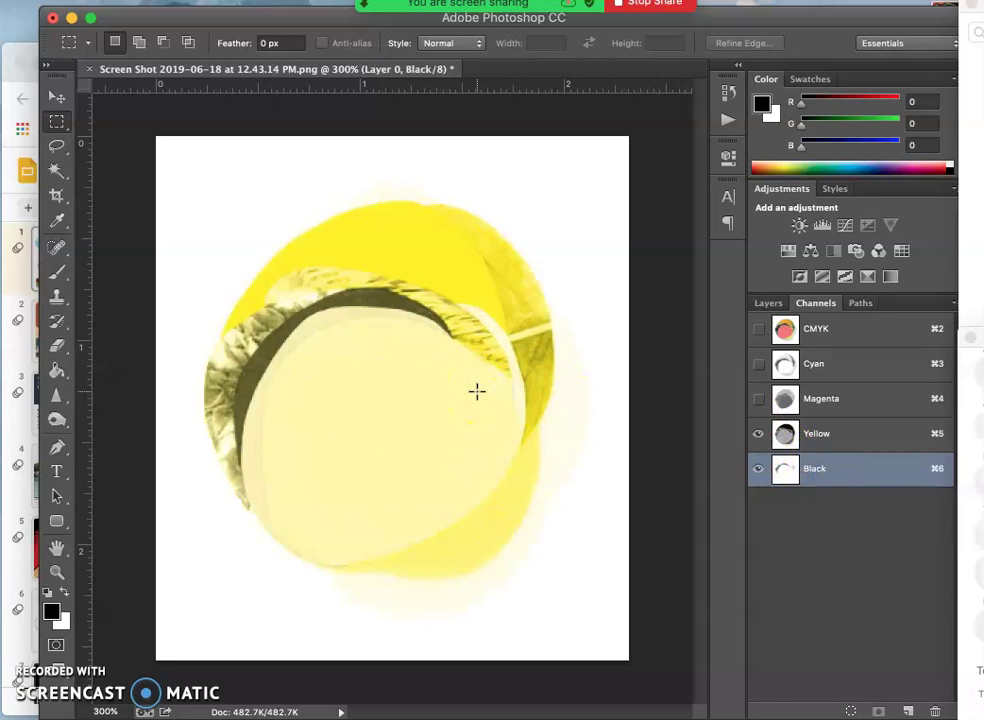
click(759, 435)
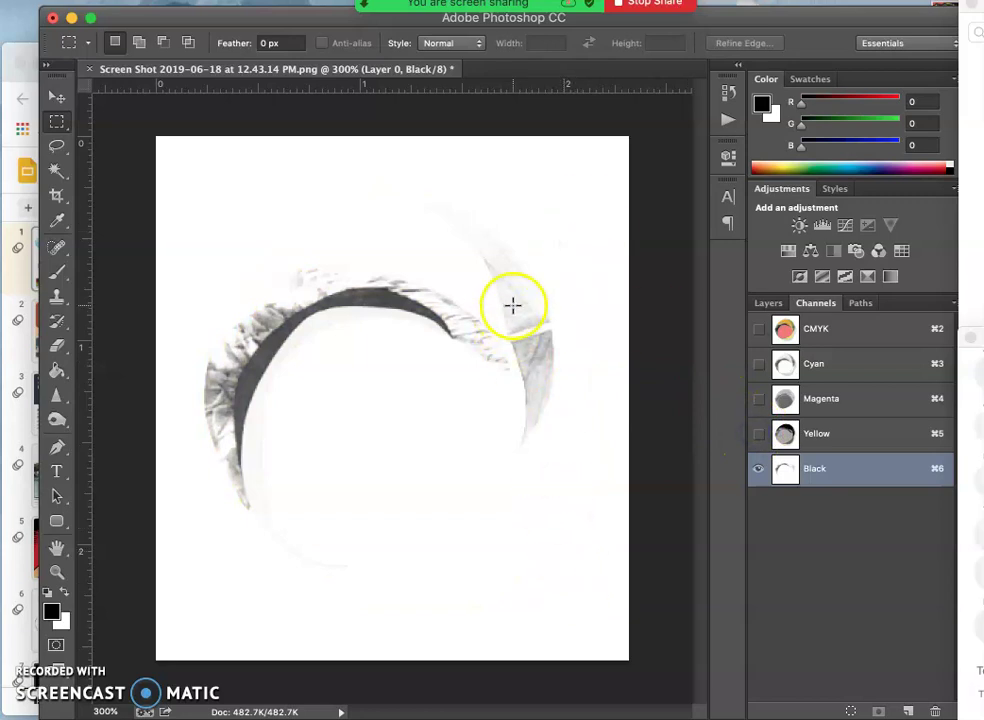
click(763, 437)
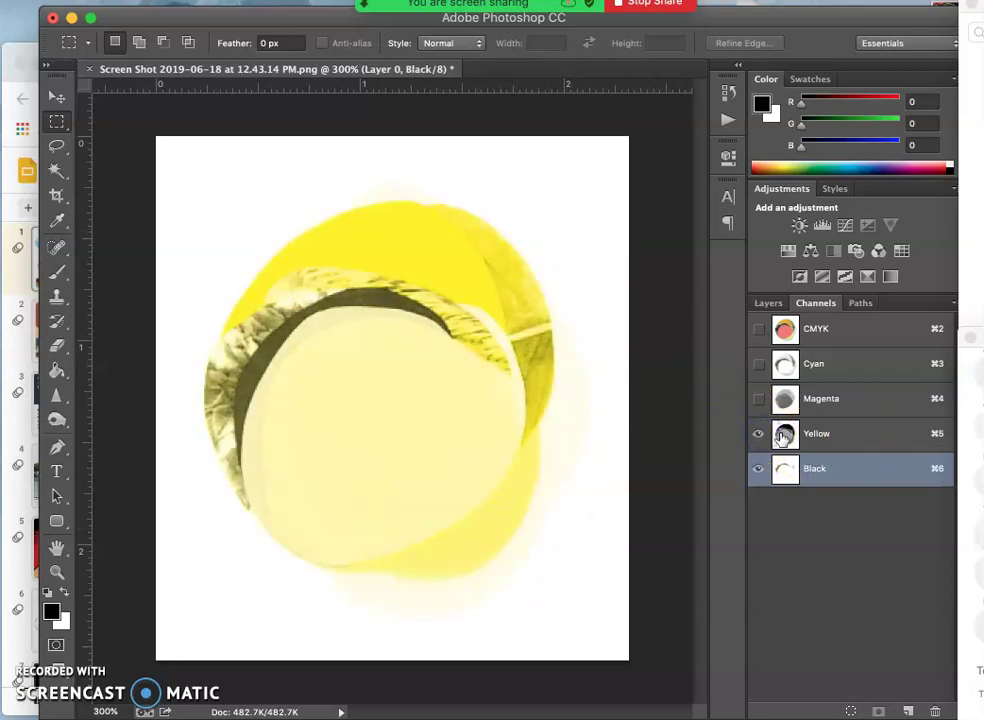
click(758, 435)
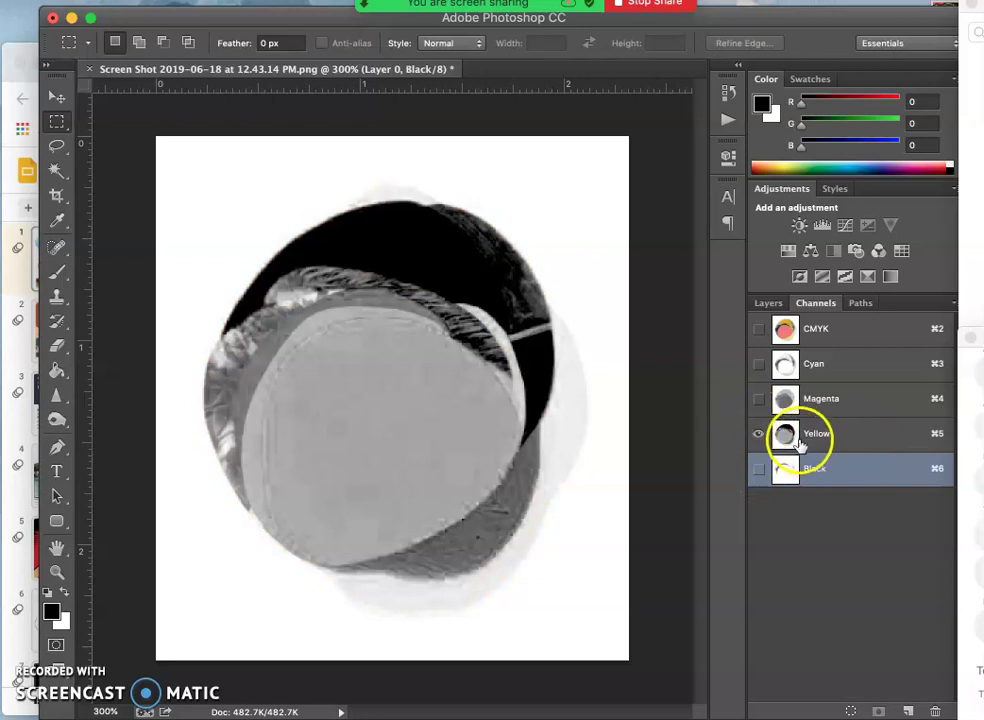
click(760, 434)
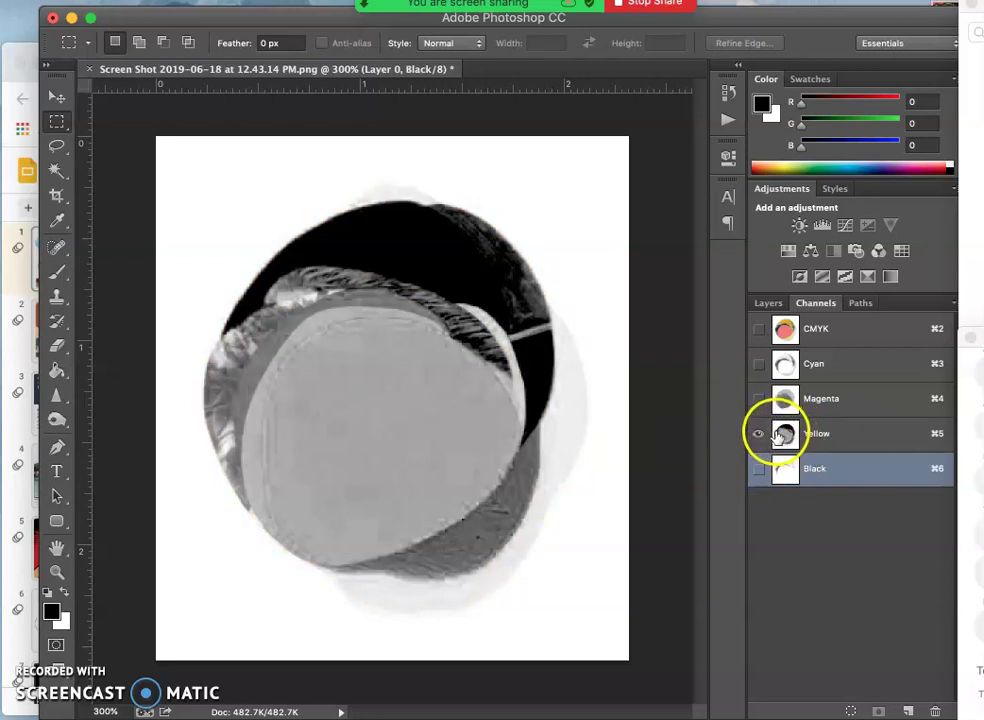
click(759, 399)
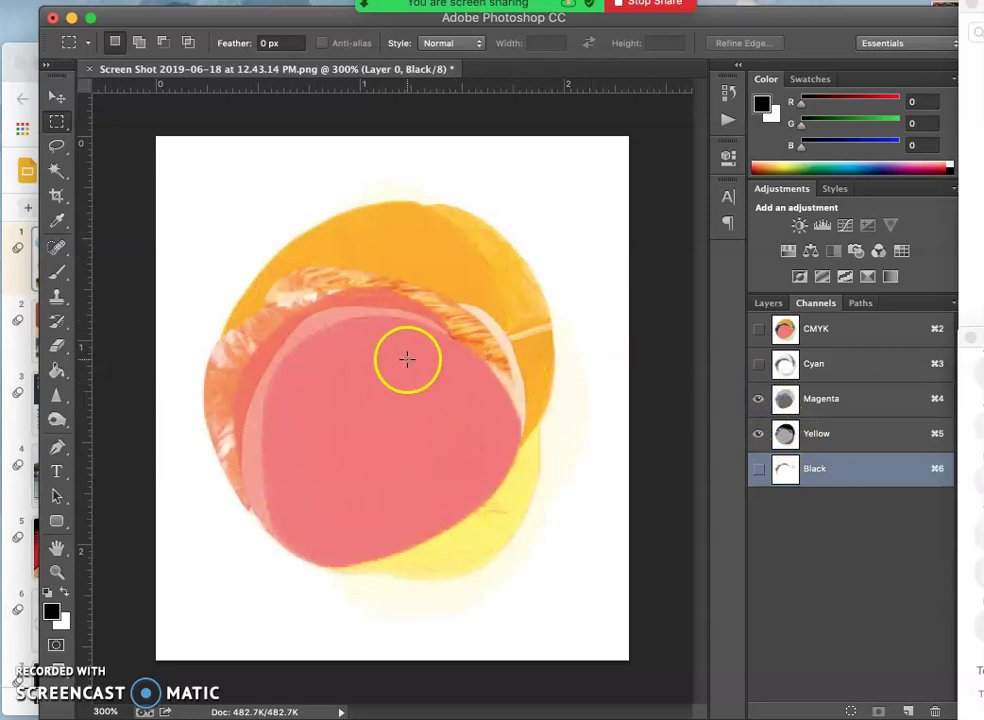
click(759, 364)
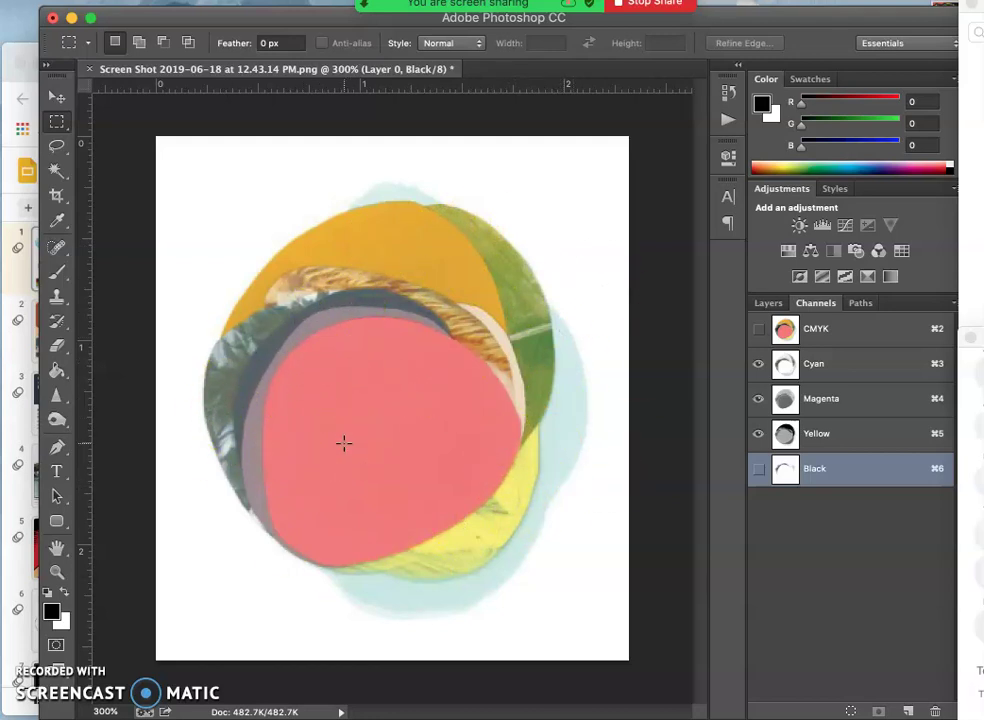
click(758, 468)
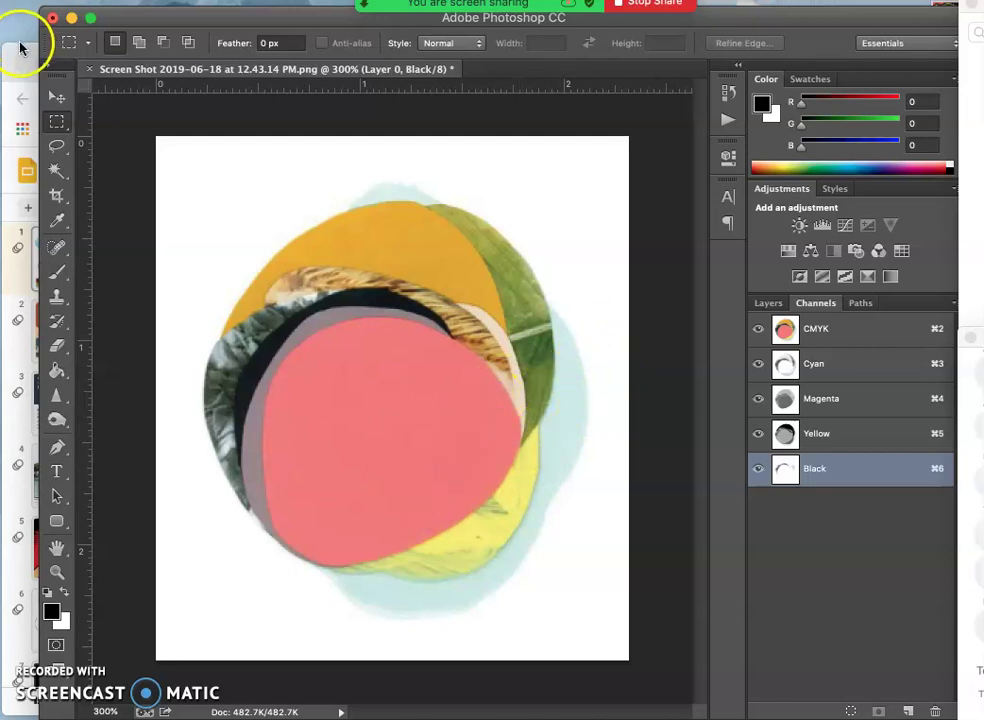
click(20, 47)
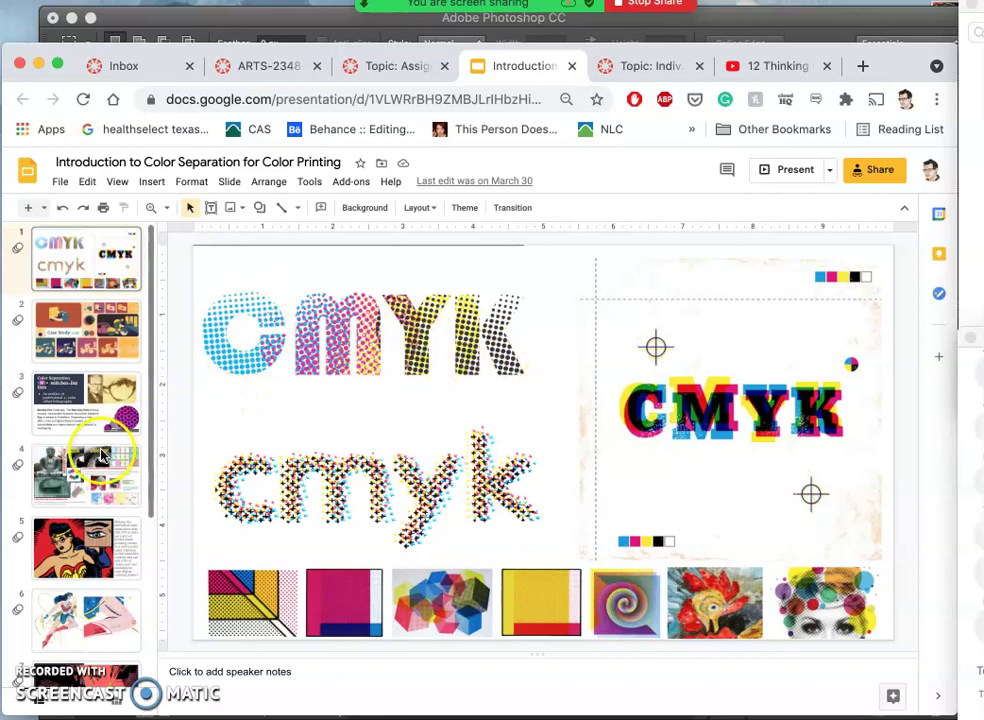
click(84, 480)
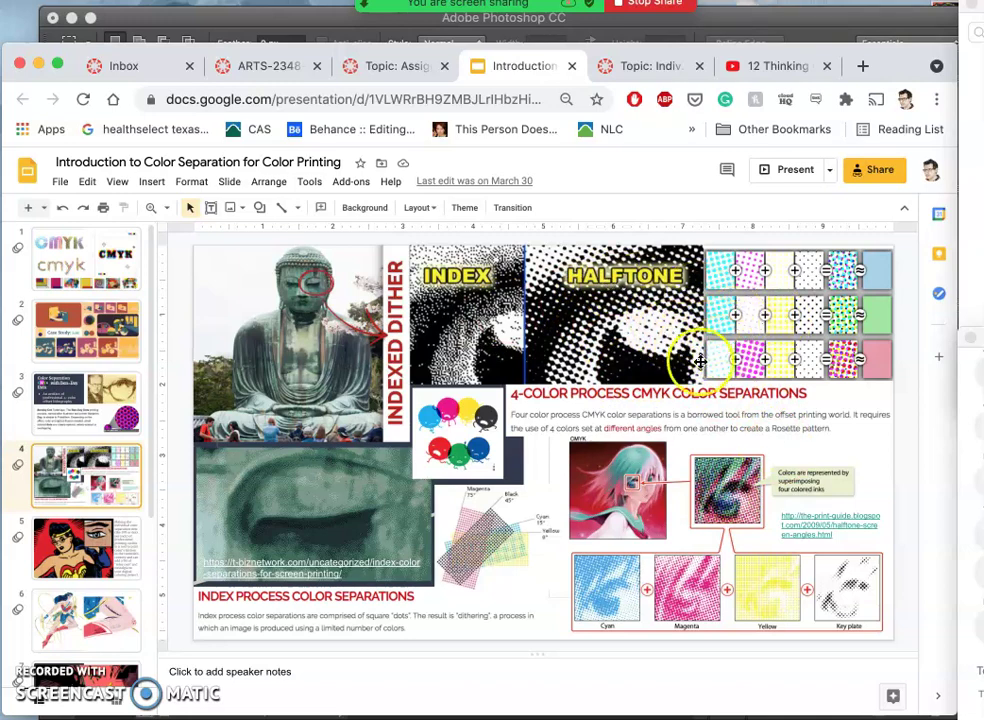
click(115, 413)
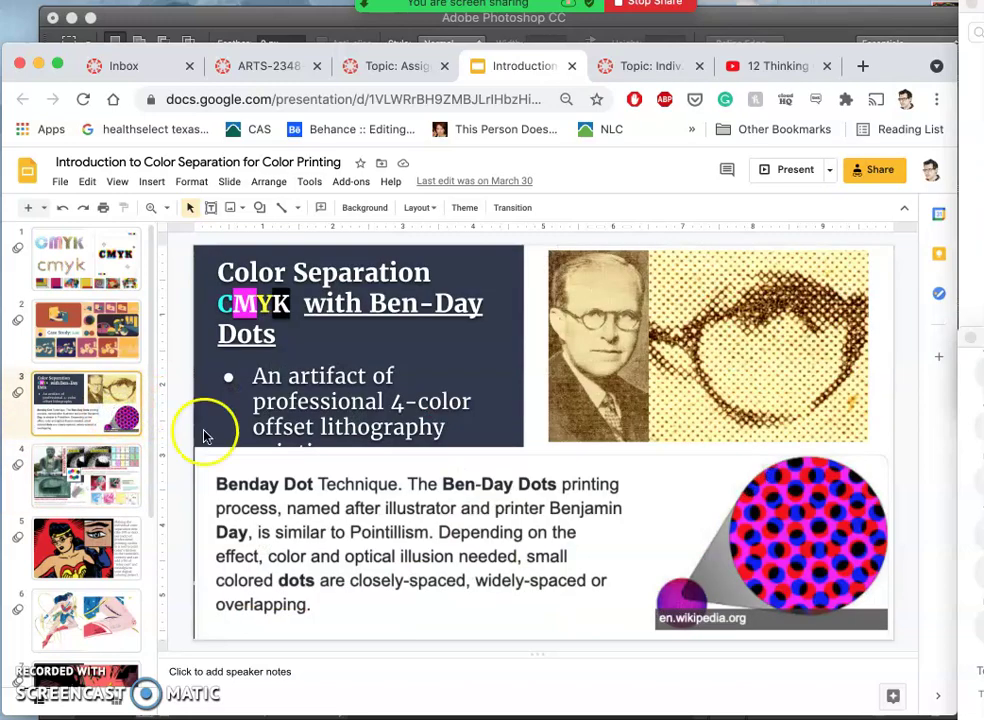
click(706, 24)
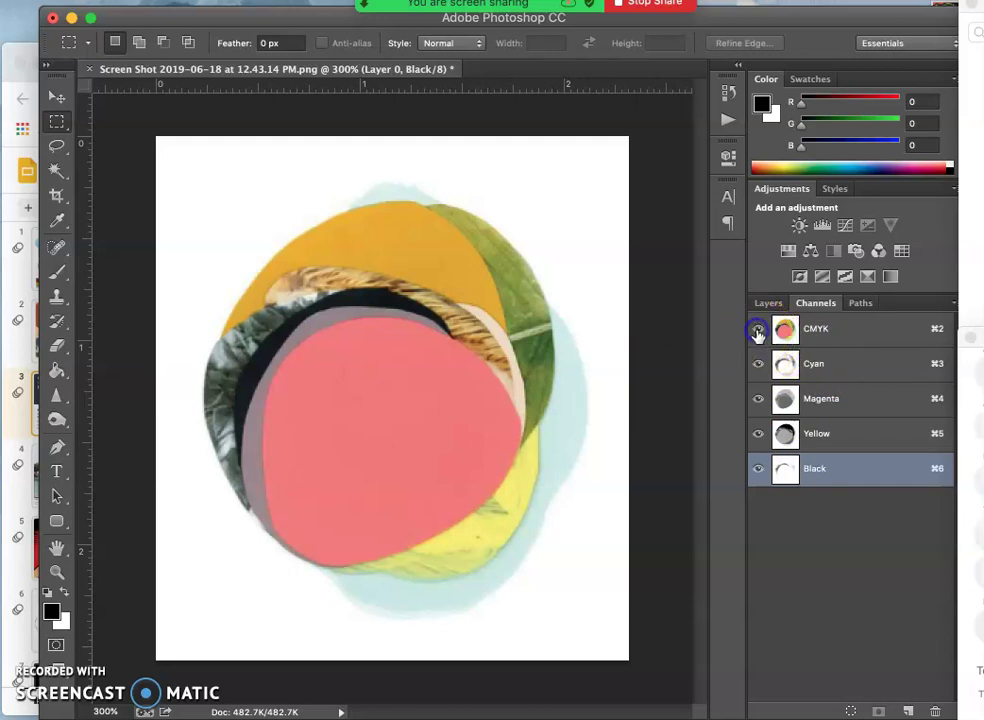
Hide the other plates so only Yellow shows, and make the Yellow channel active.
click(818, 366)
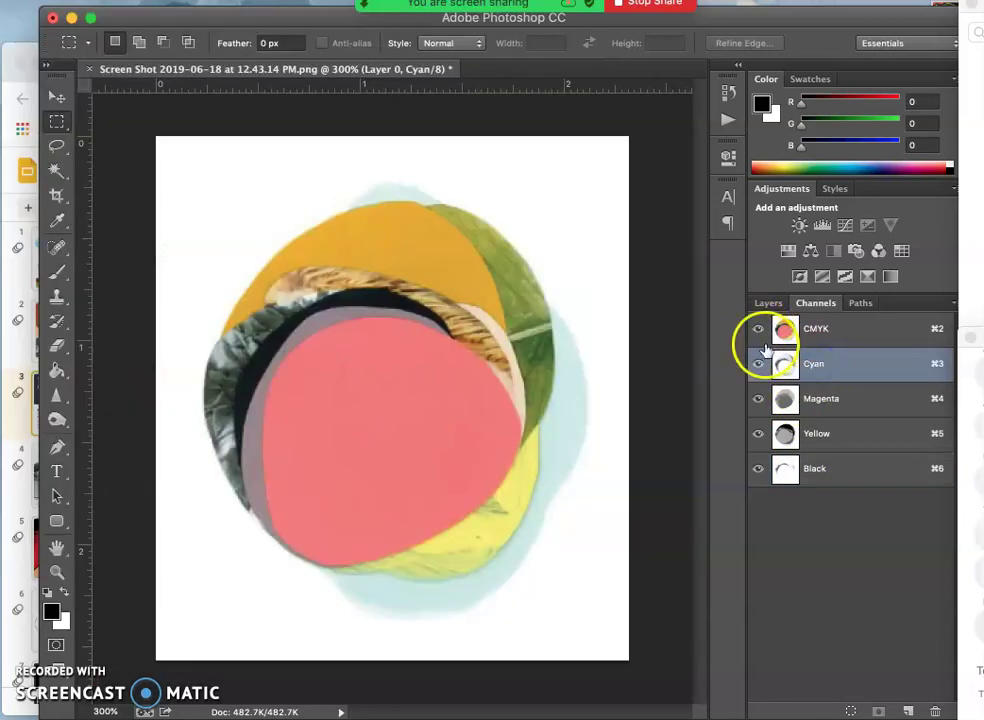
click(758, 399)
click(758, 434)
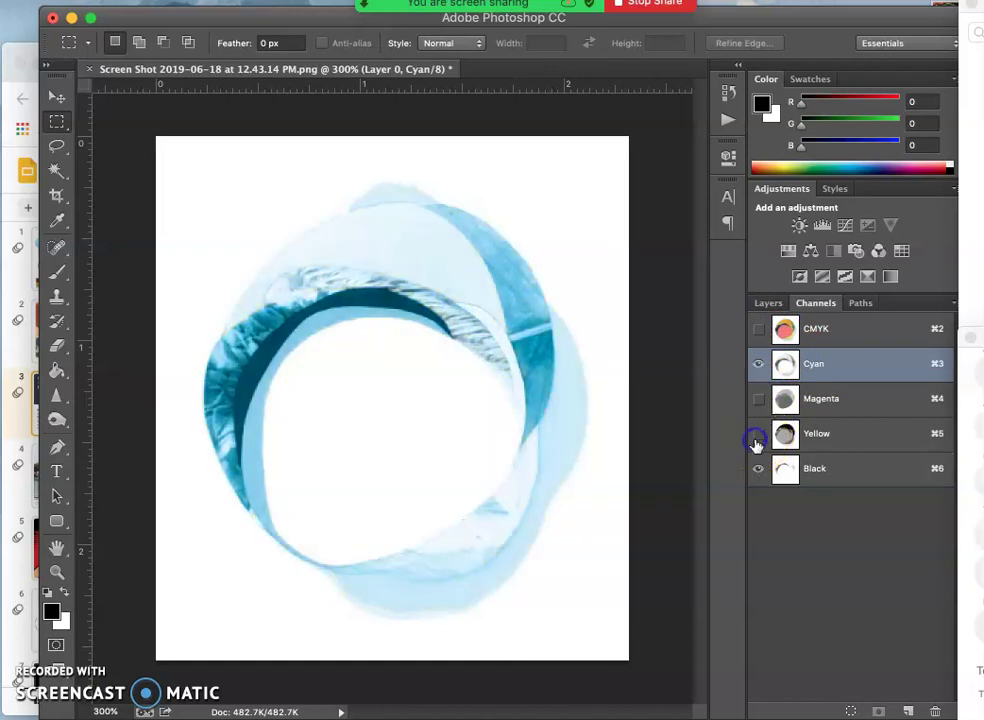
click(757, 477)
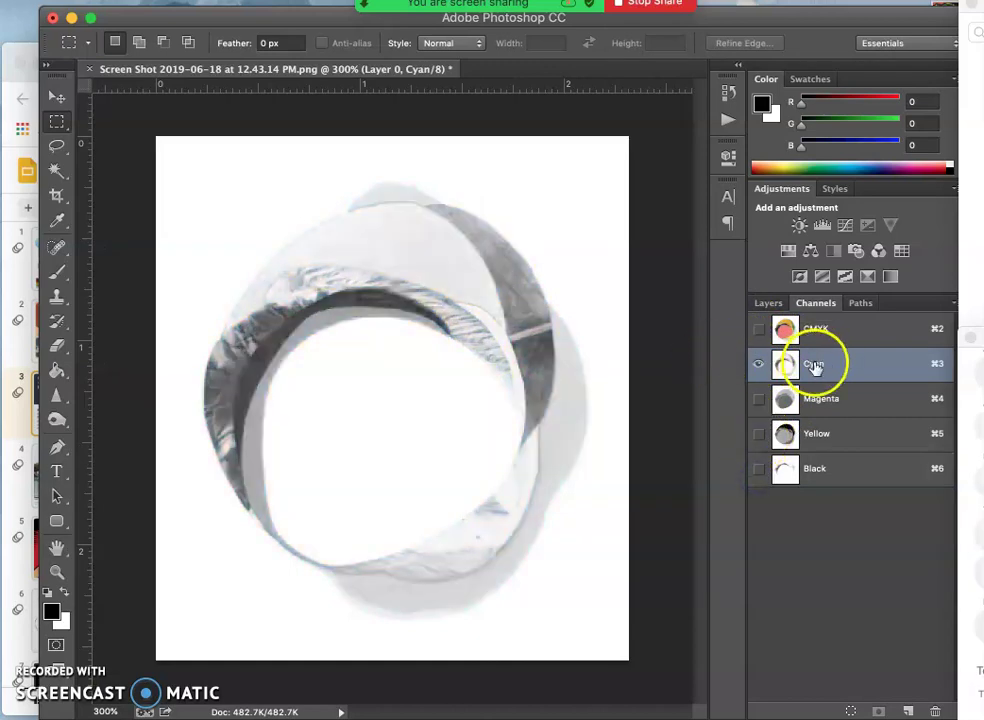
click(758, 434)
click(758, 364)
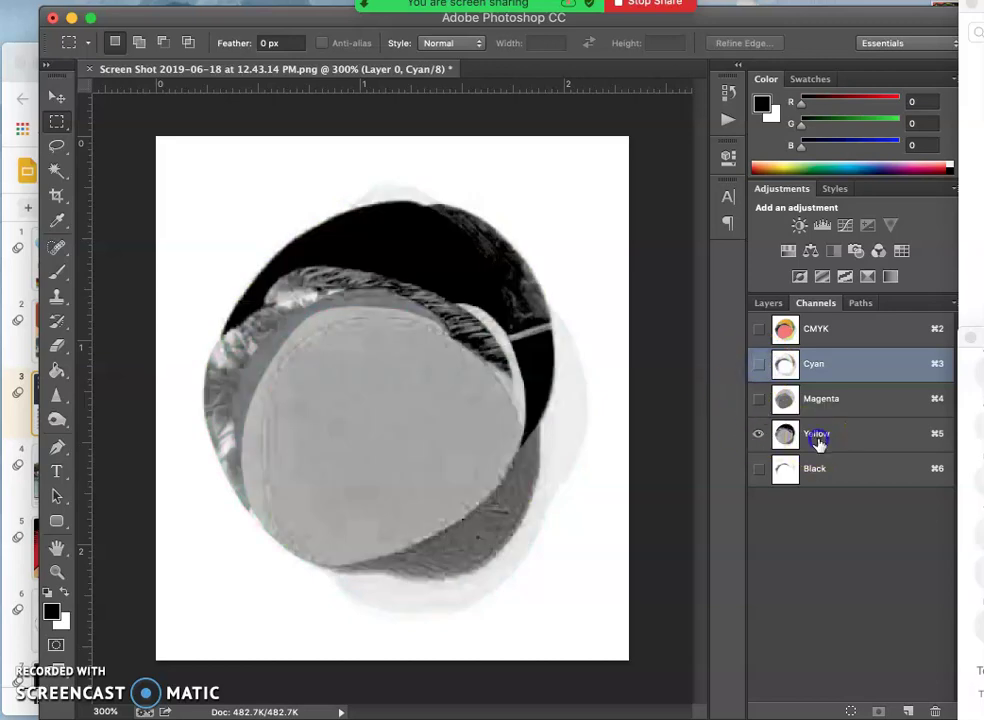
click(785, 435)
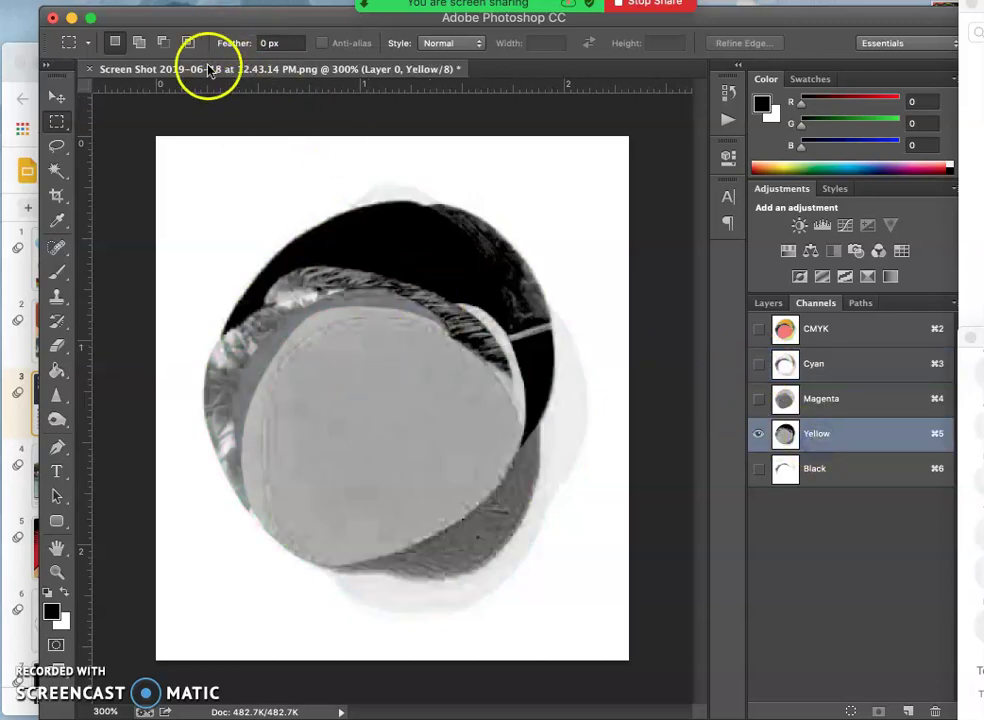
Convert to Grayscale, flattening layers and discarding the other channels.
click(215, 0)
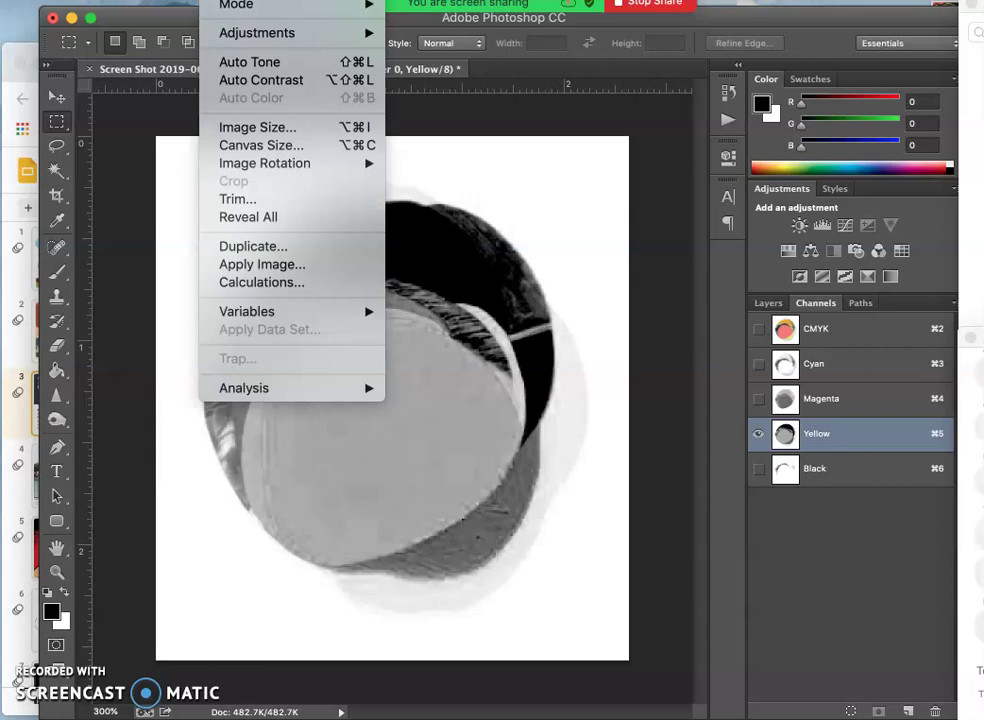
mouse_move(236, 8)
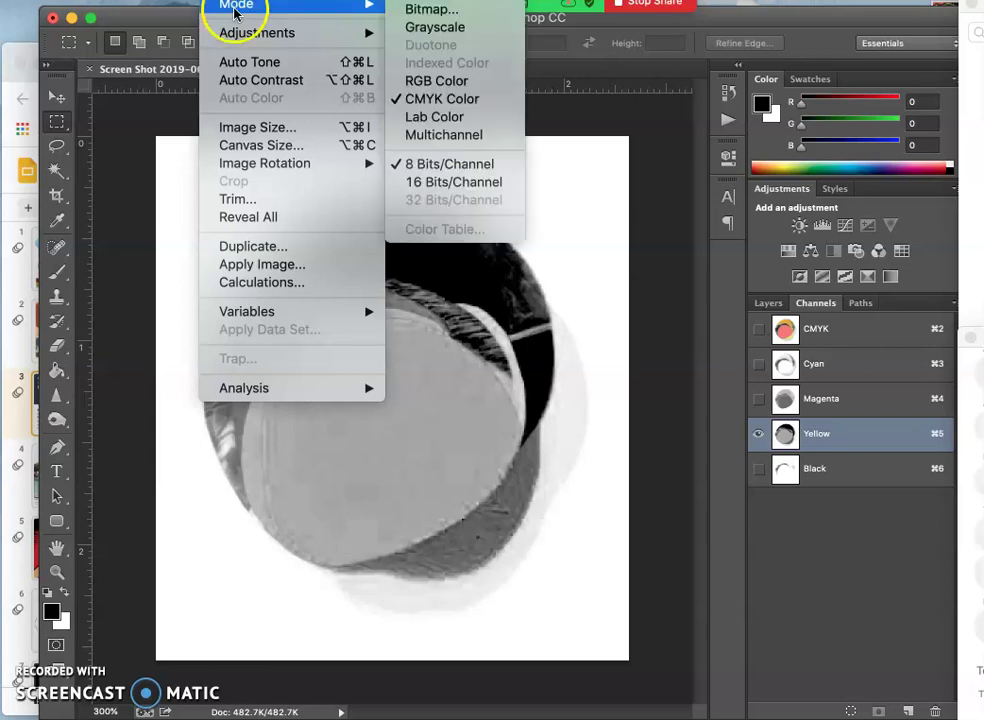
click(449, 38)
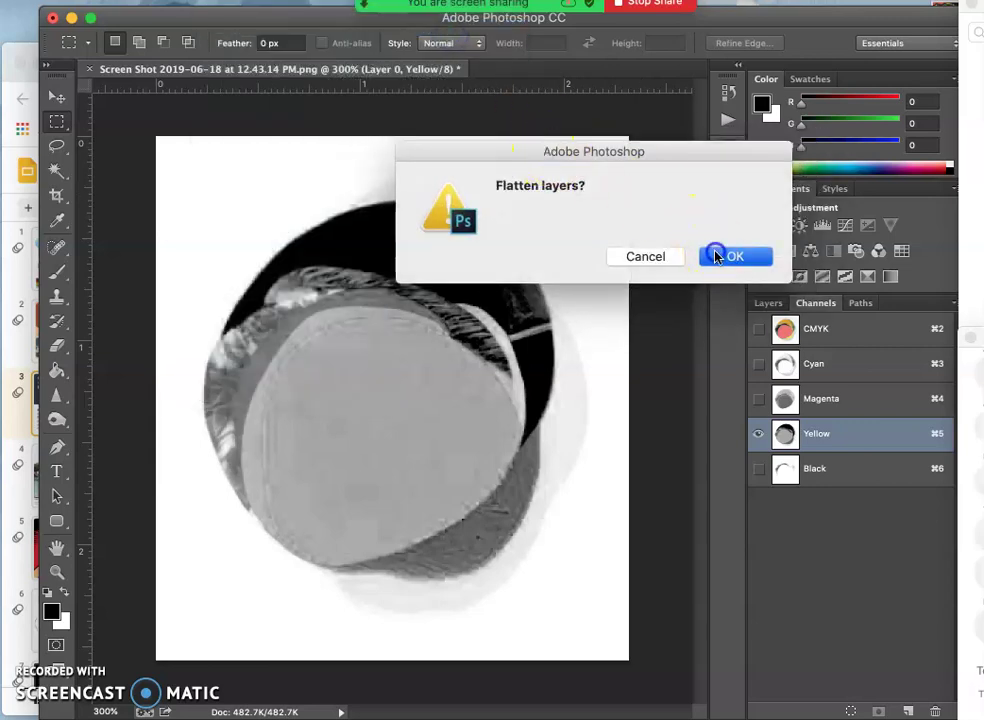
click(715, 257)
click(733, 254)
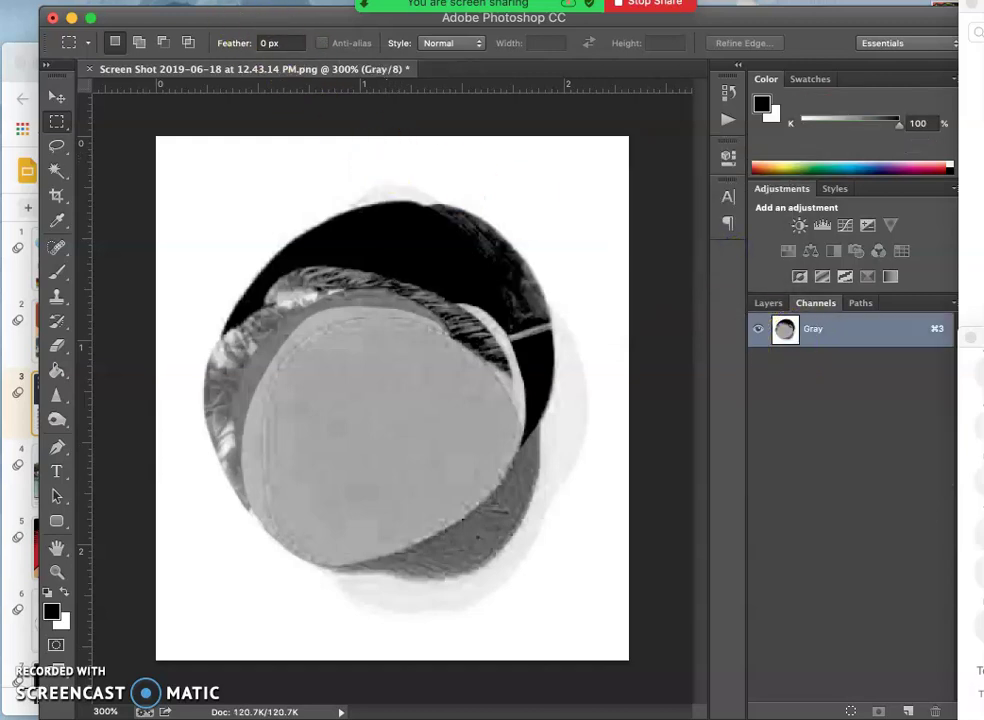
Convert the grayscale image to Bitmap at 300 pixels/inch using the 50% Threshold method.
click(232, 2)
mouse_move(238, 8)
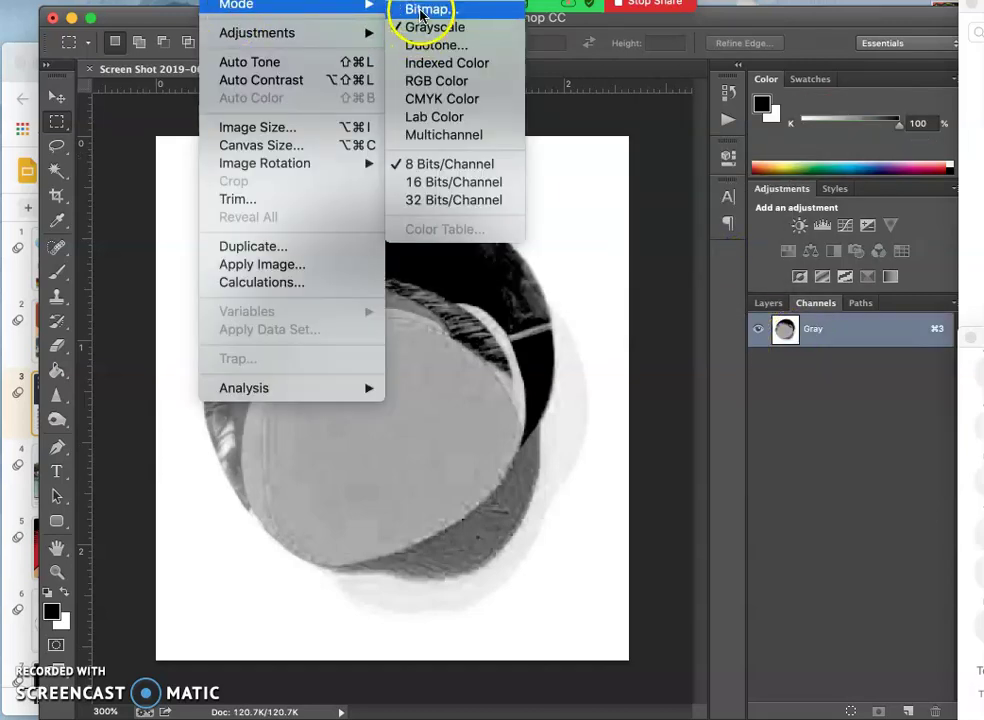
click(421, 12)
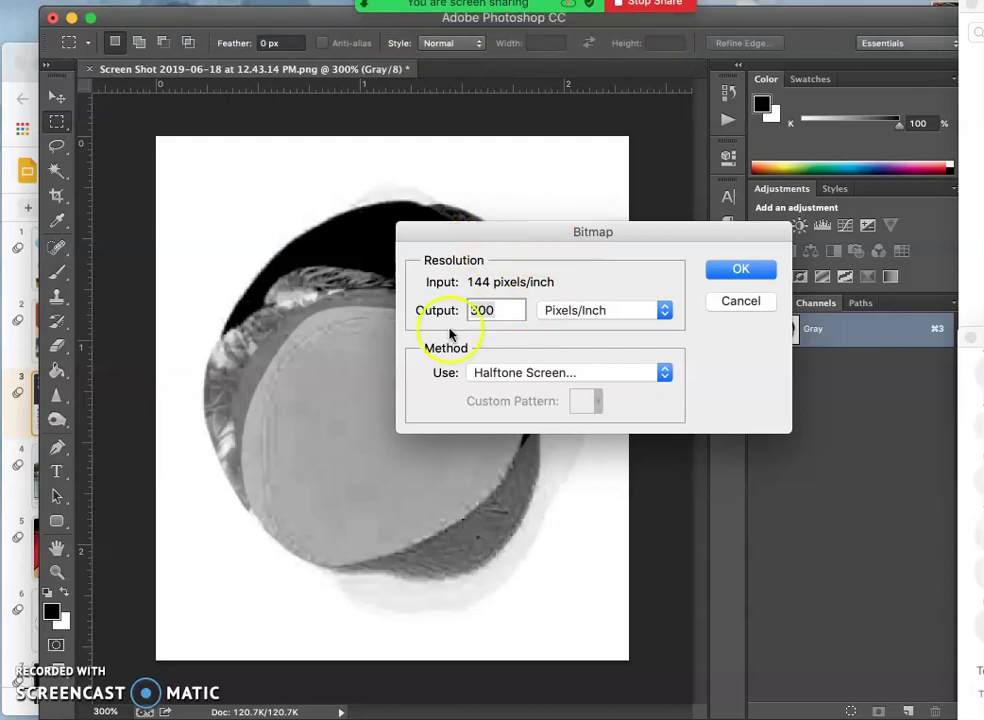
click(530, 376)
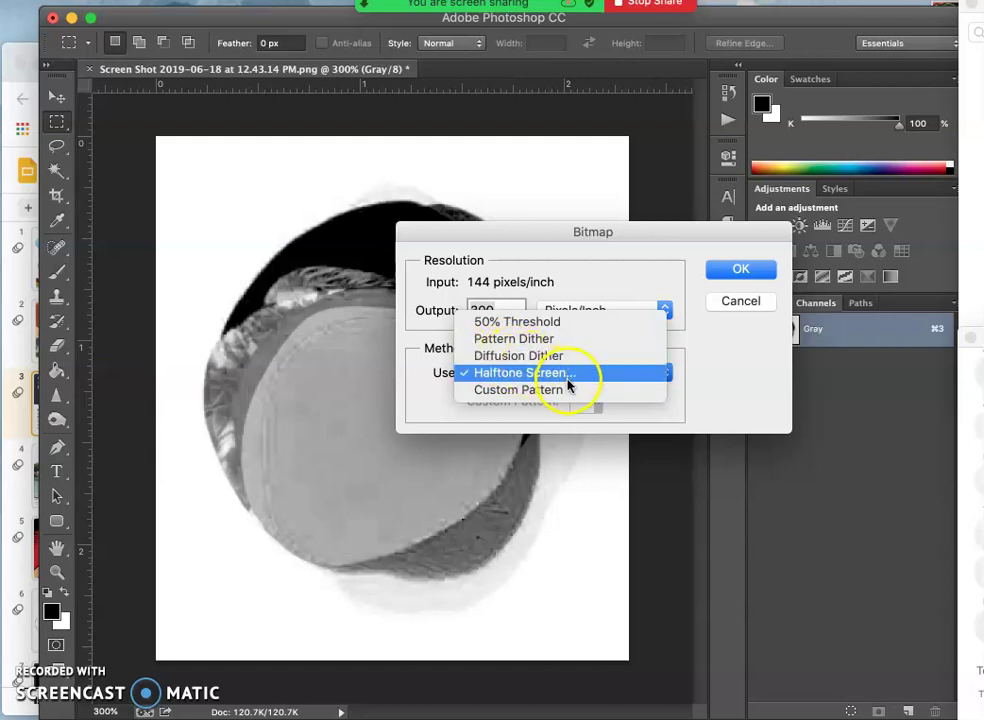
click(498, 324)
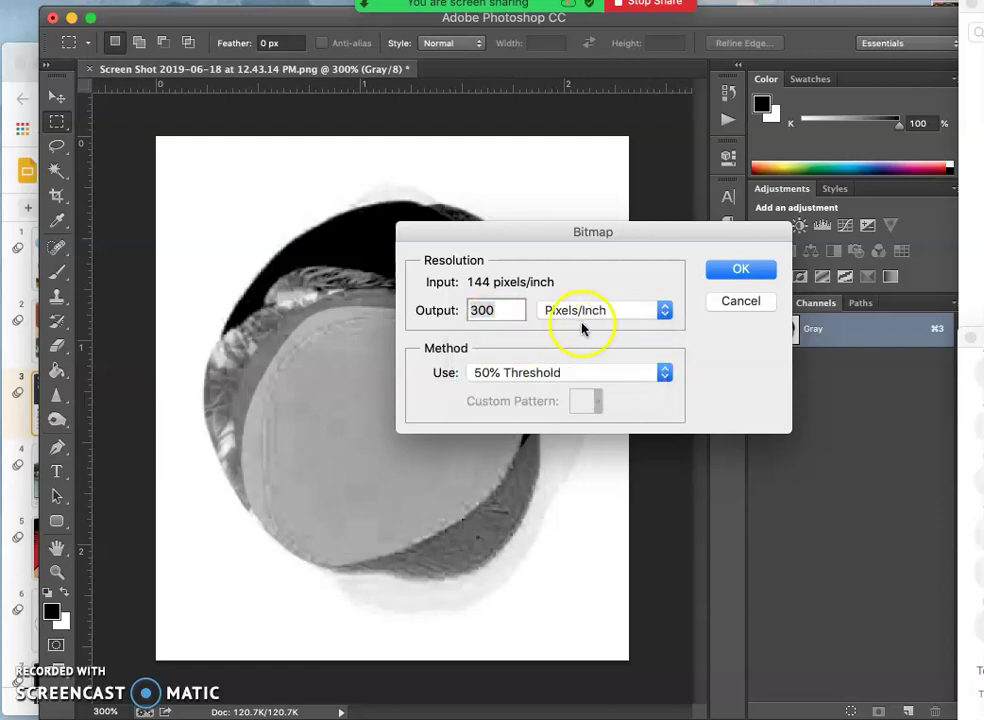
click(736, 269)
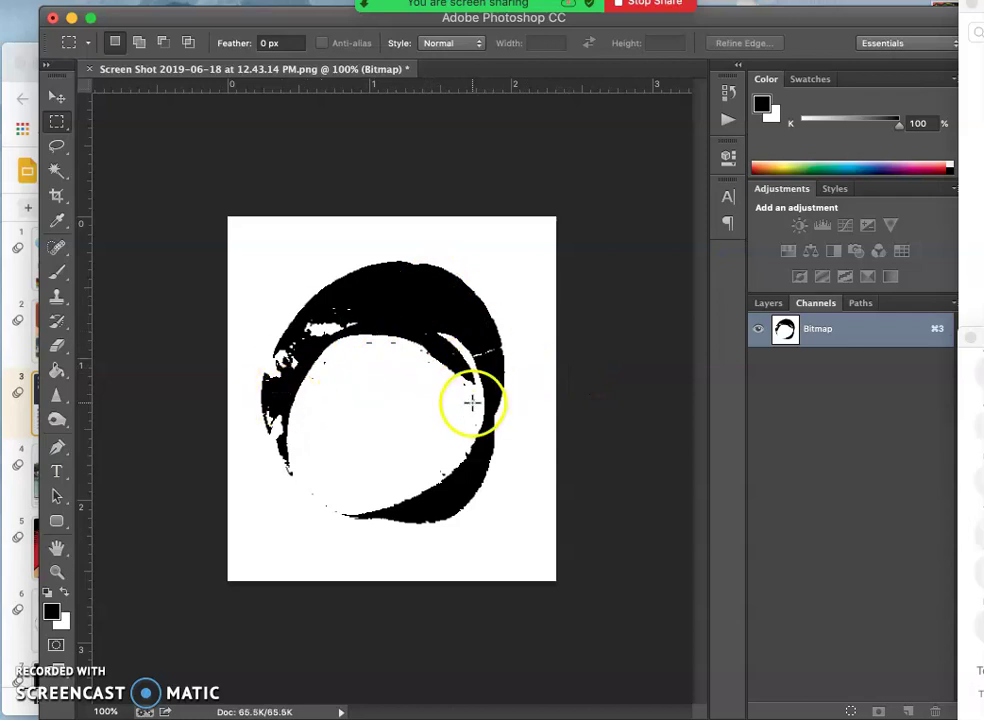
Undo the threshold conversion, zoom in, and start a Bitmap conversion using the Halftone Screen method.
key(super+z)
key(super+equal)
key(super+equal)
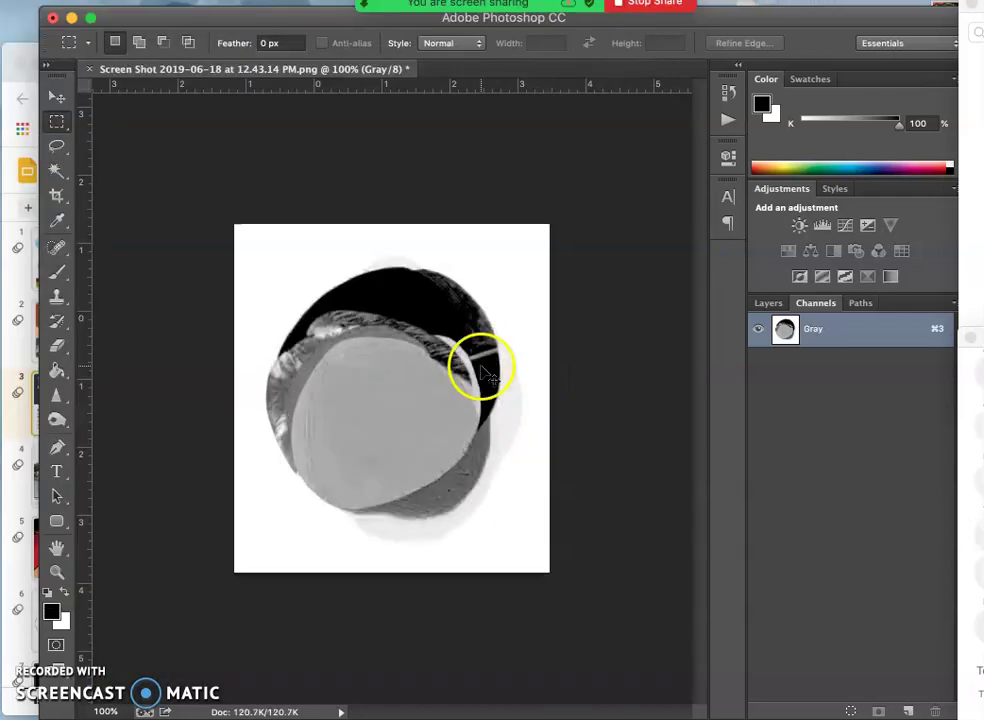
key(super+equal)
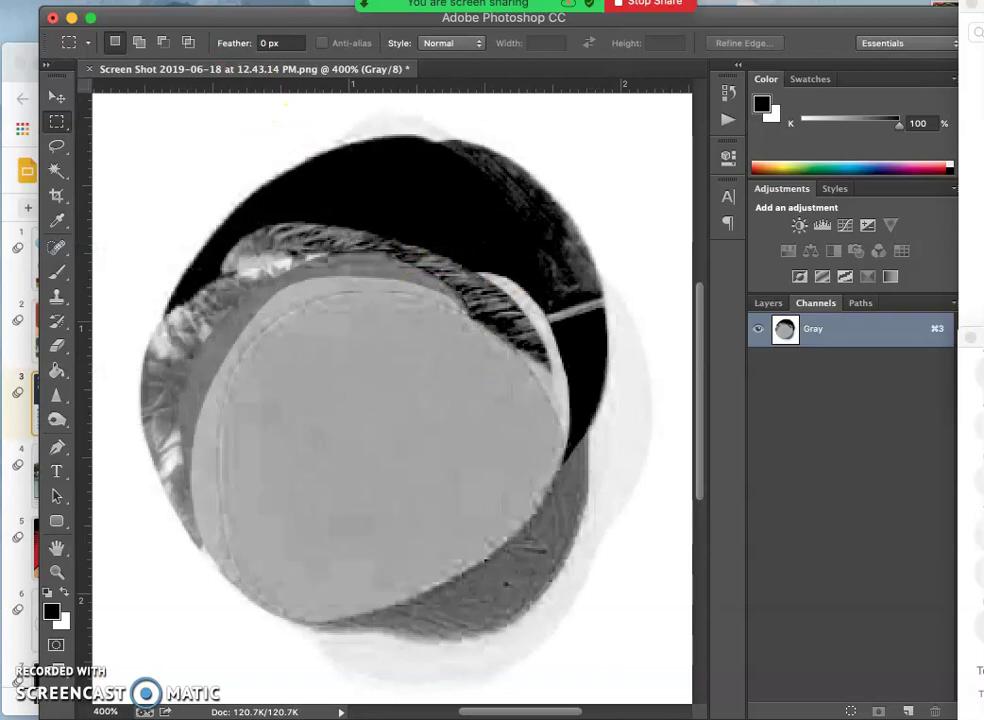
click(225, 0)
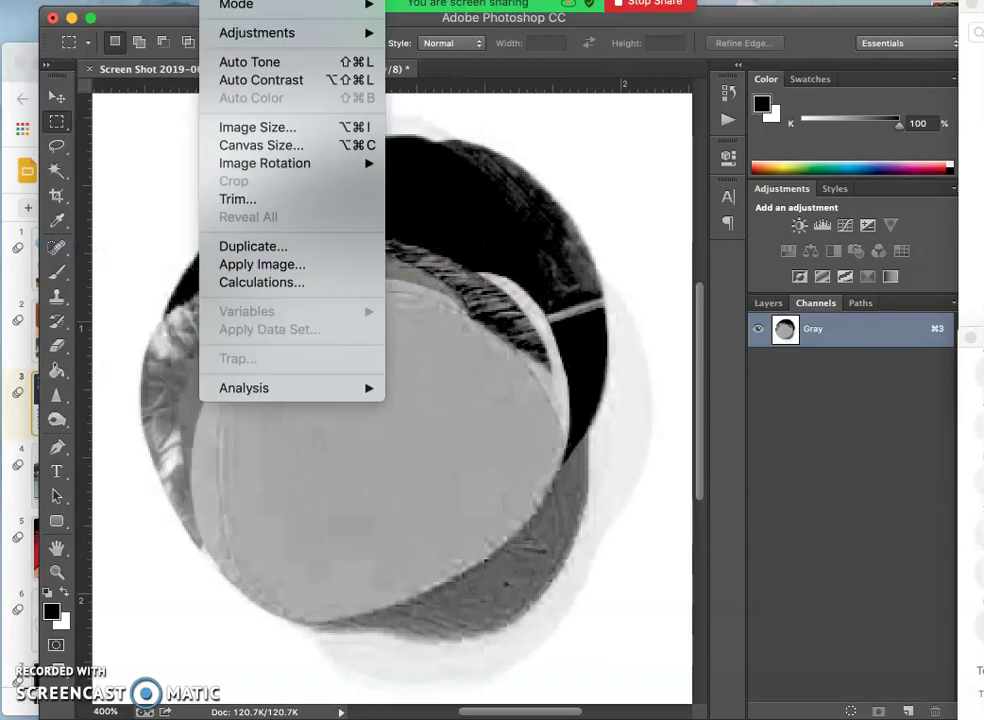
mouse_move(285, 5)
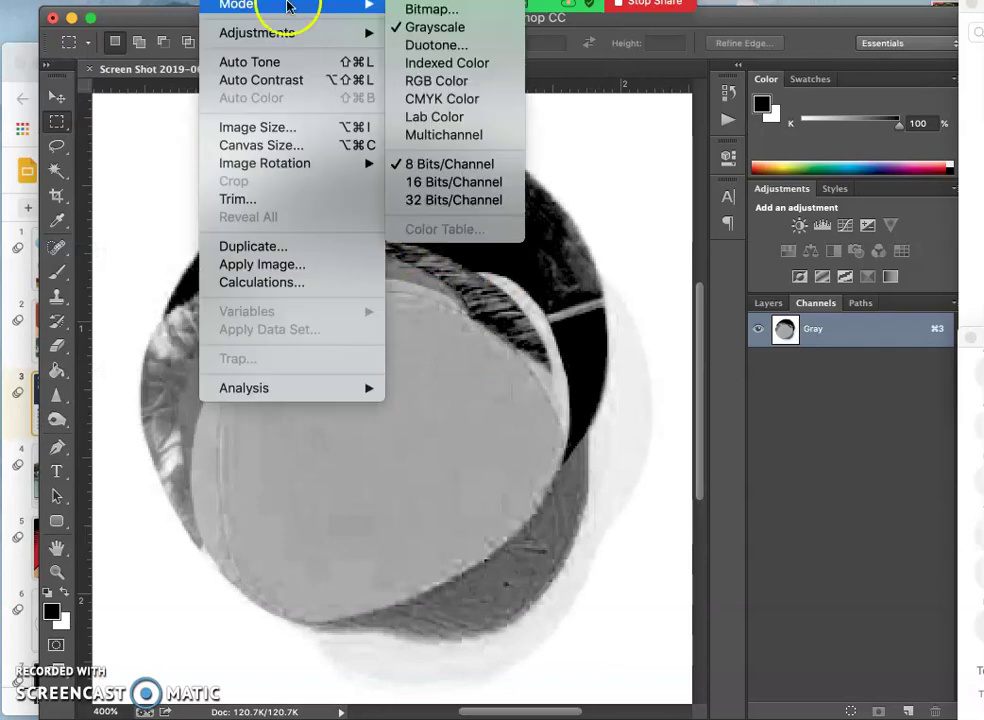
click(425, 10)
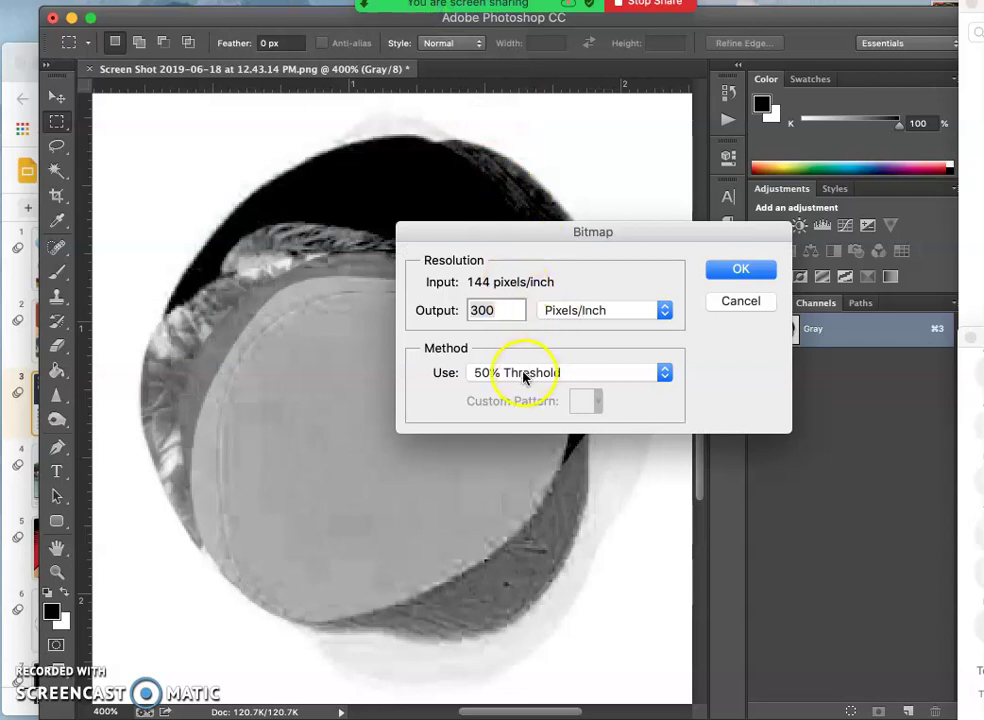
click(524, 377)
click(516, 425)
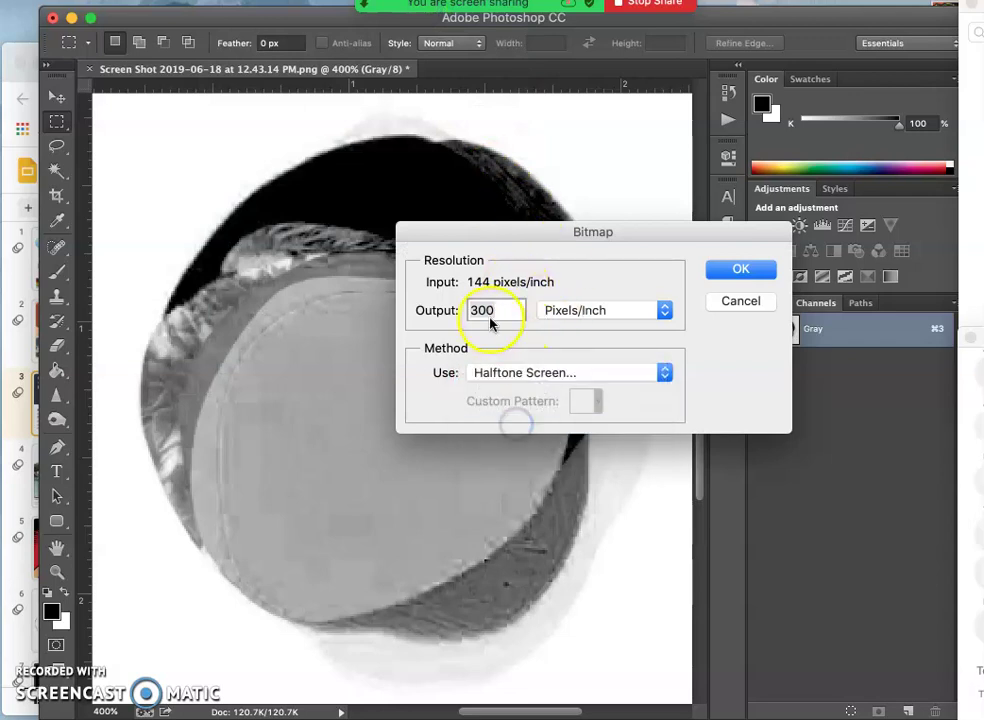
click(740, 268)
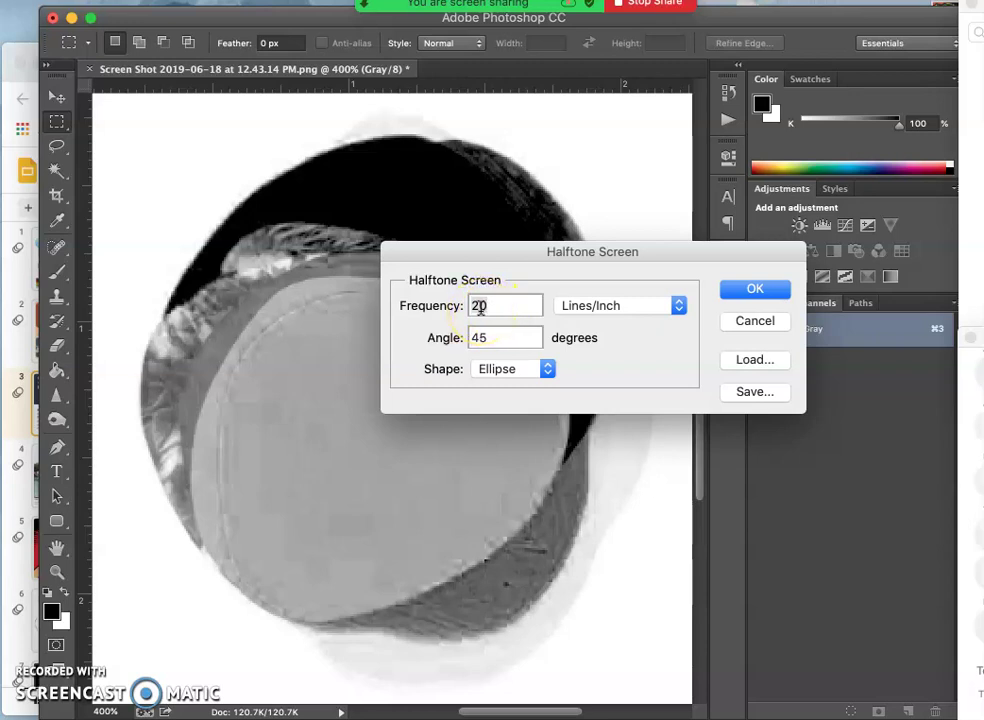
Apply a Round-dot halftone screen at 20 lines/inch and a 45° angle.
click(547, 370)
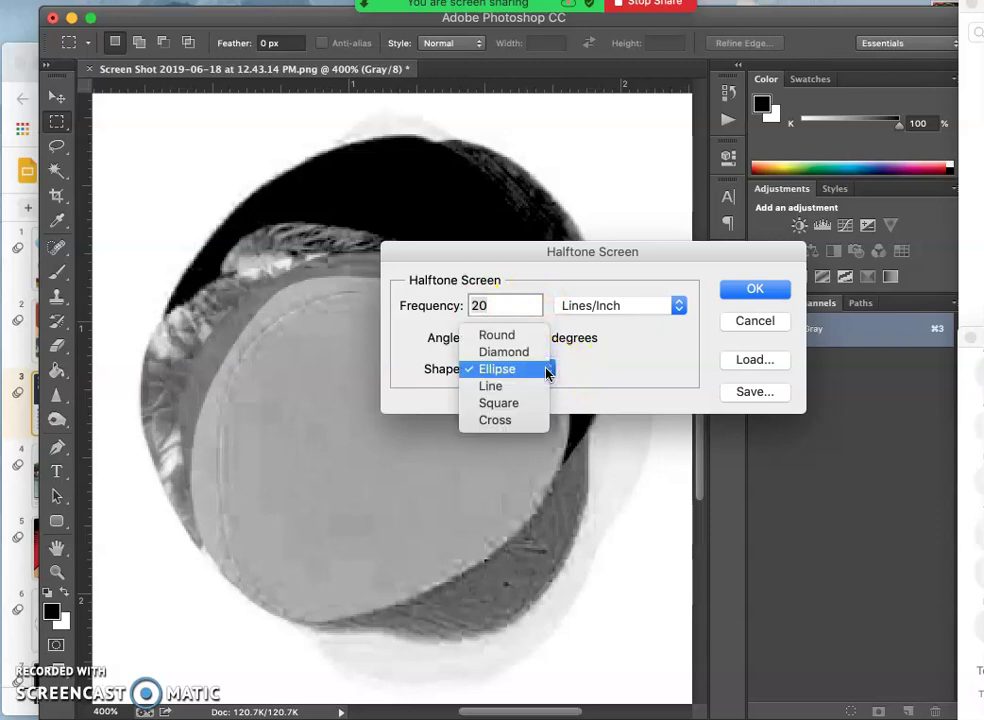
click(523, 343)
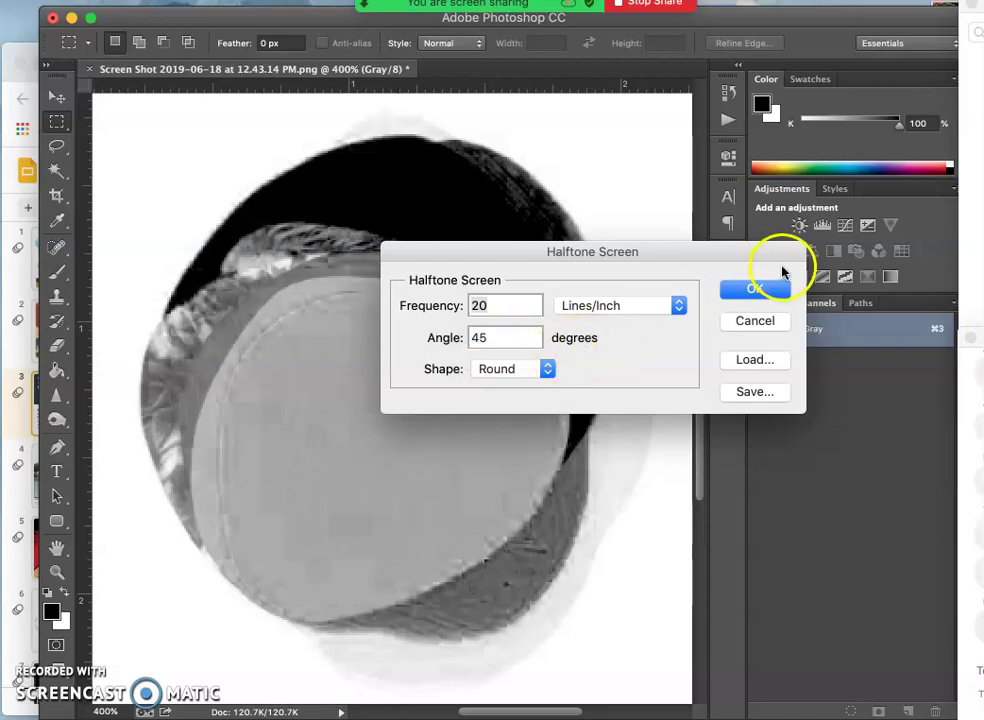
click(756, 290)
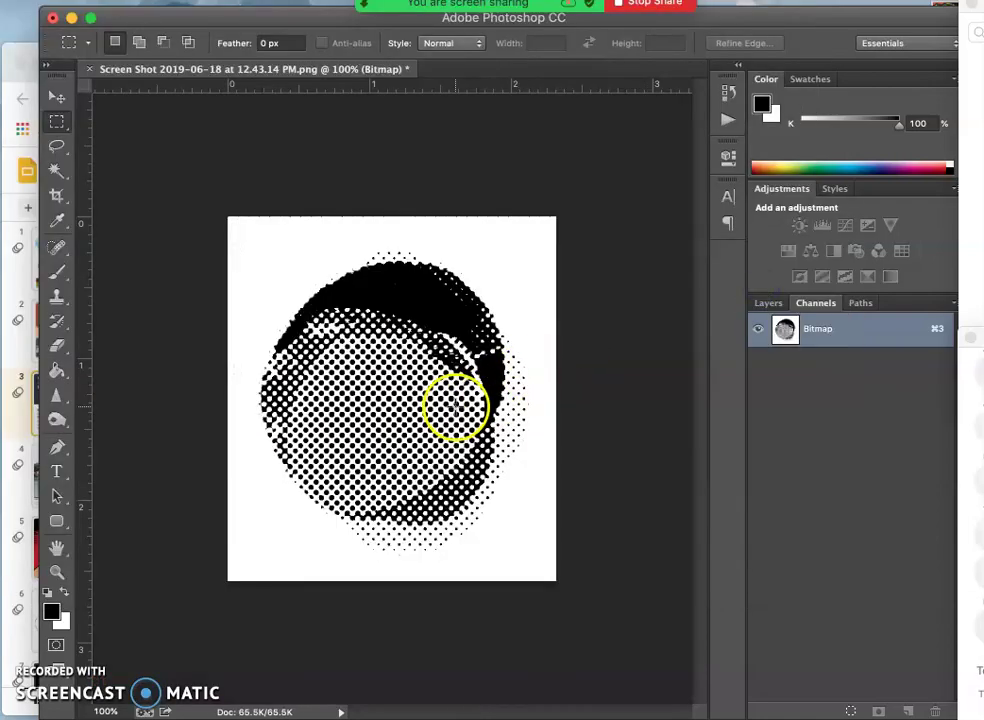
scroll(460, 408, up, 5)
scroll(461, 406, down, 8)
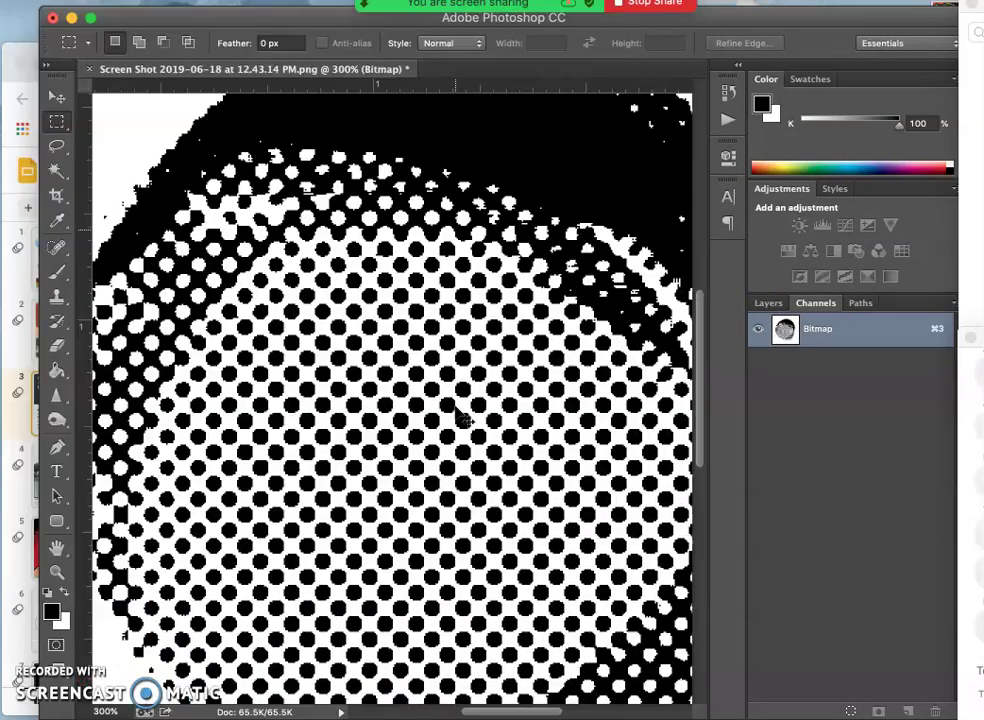
scroll(461, 418, up, 6)
scroll(461, 418, left, 3)
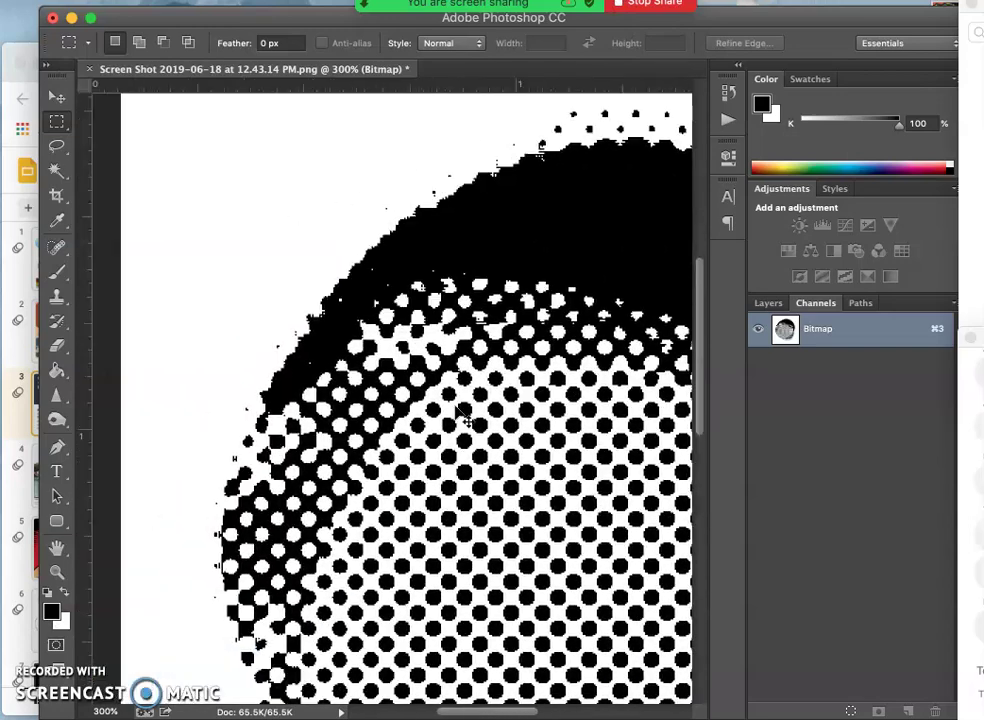
key(super+1)
click(481, 360)
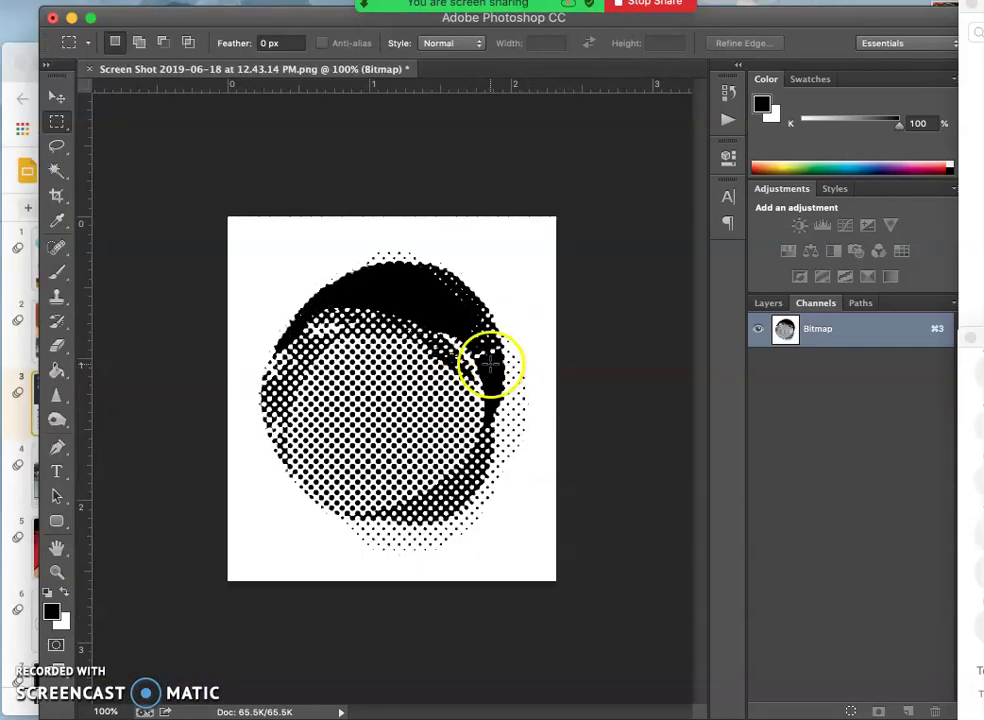
mouse_move(486, 366)
mouse_down()
mouse_move(448, 408)
mouse_move(465, 362)
mouse_up()
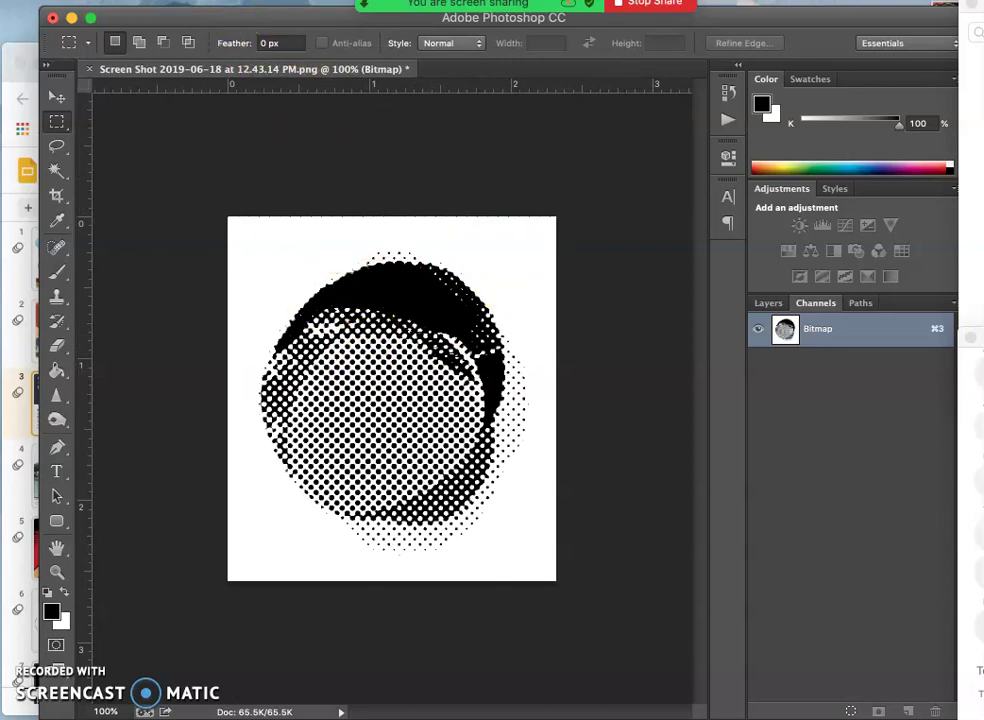
Convert the halftone image back to Grayscale mode at a size ratio of 1.
click(228, 2)
mouse_move(233, 8)
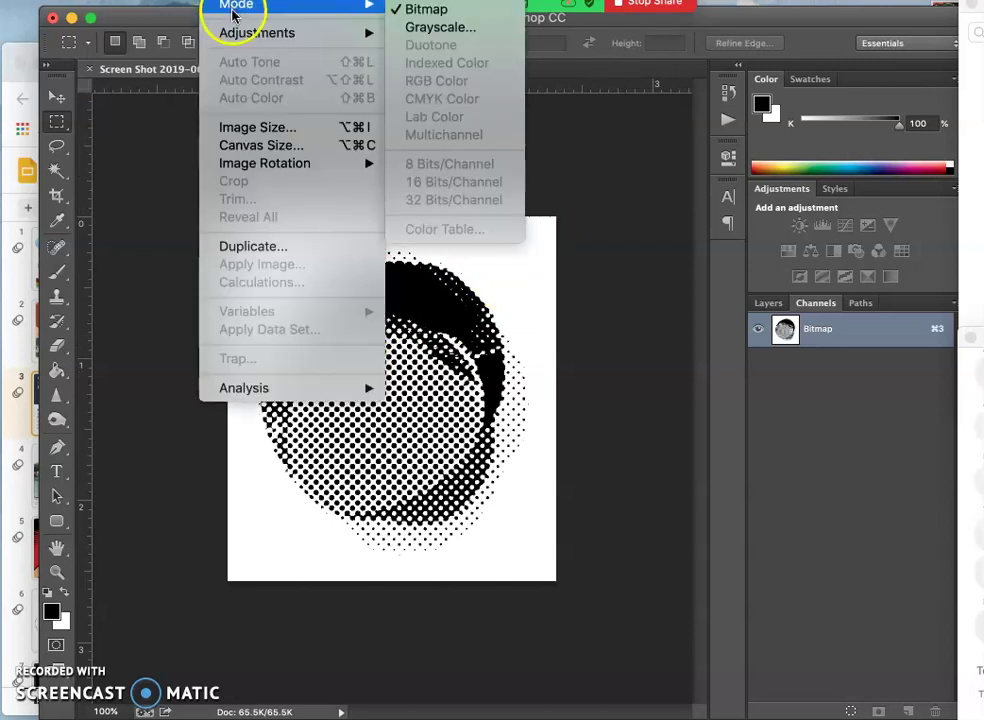
click(450, 28)
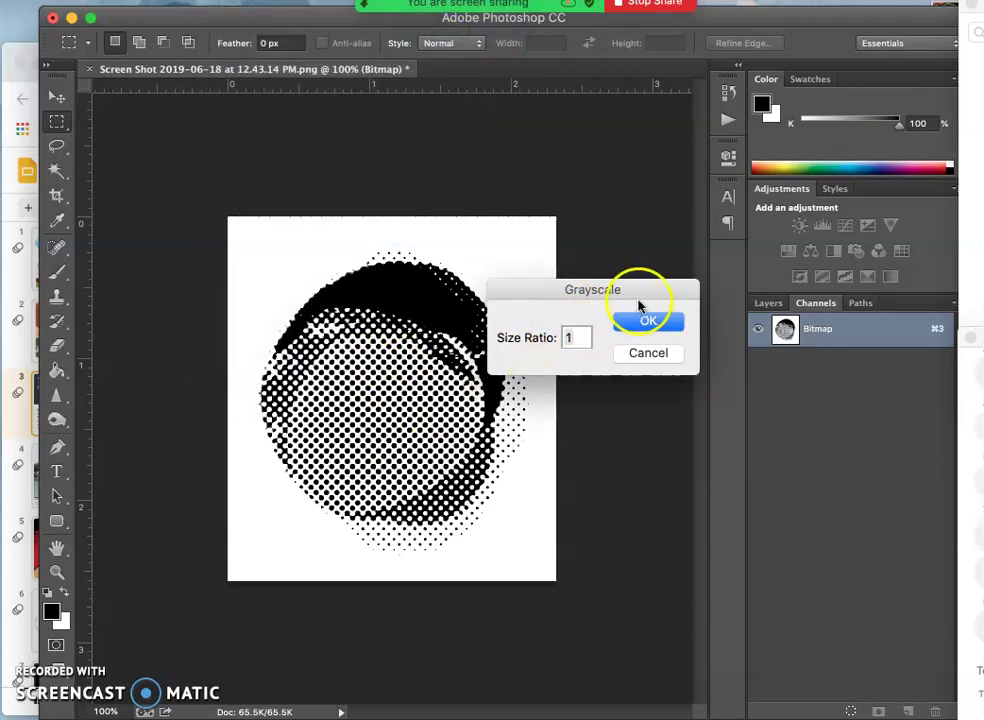
click(641, 322)
Zoom in closely to inspect the halftone dots.
drag(489, 379, 489, 381)
scroll(489, 385, up, 5)
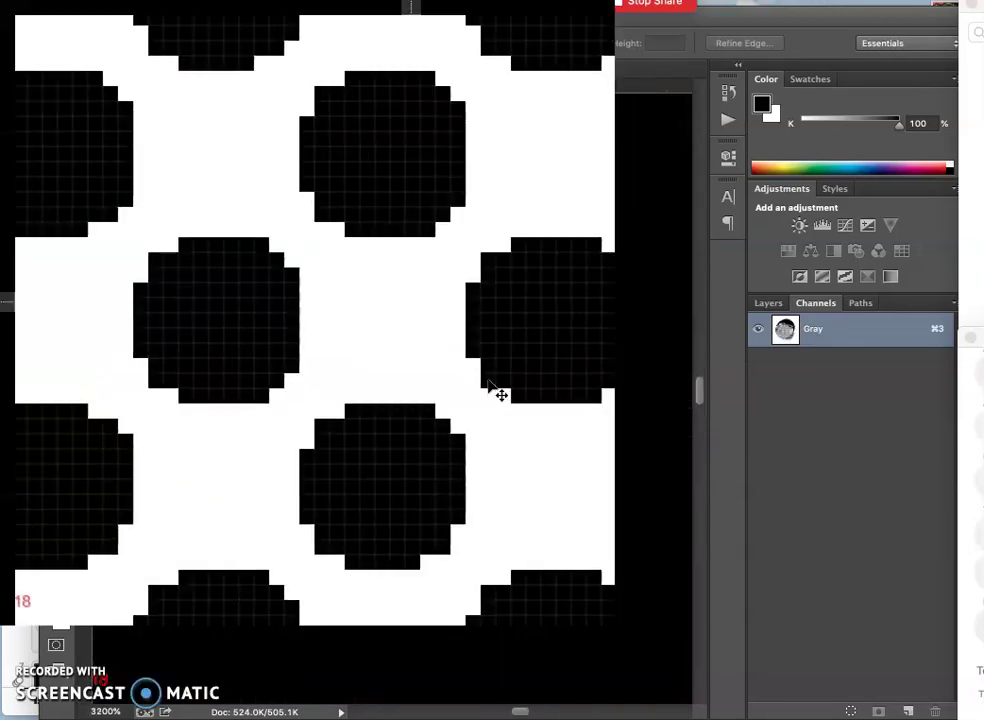
scroll(489, 387, down, 4)
scroll(488, 381, down, 5)
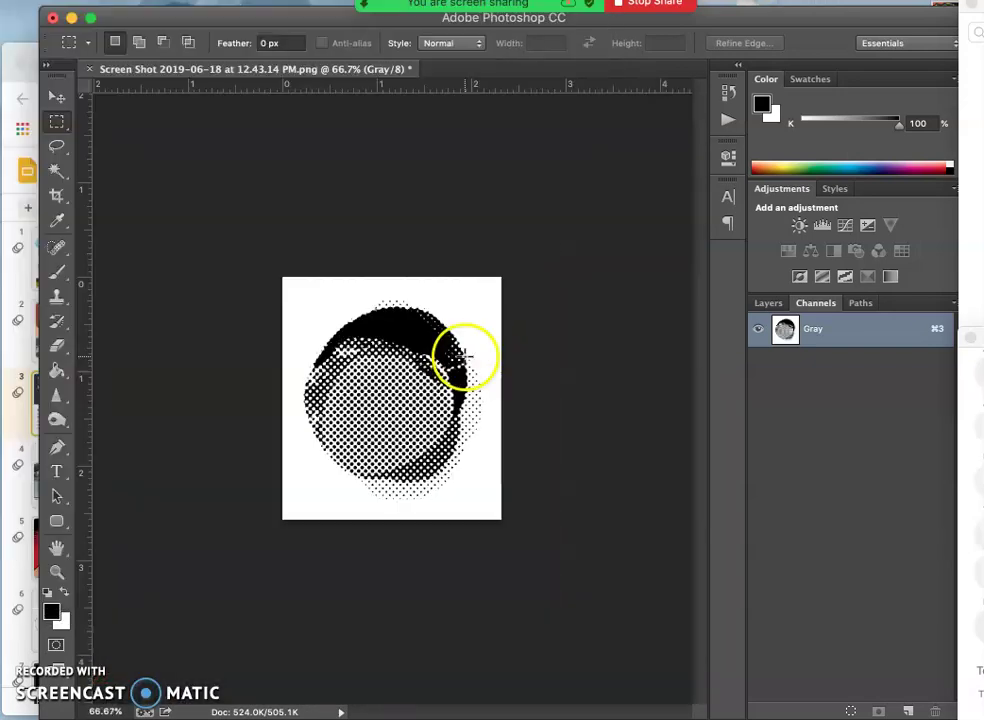
scroll(466, 356, up, 1)
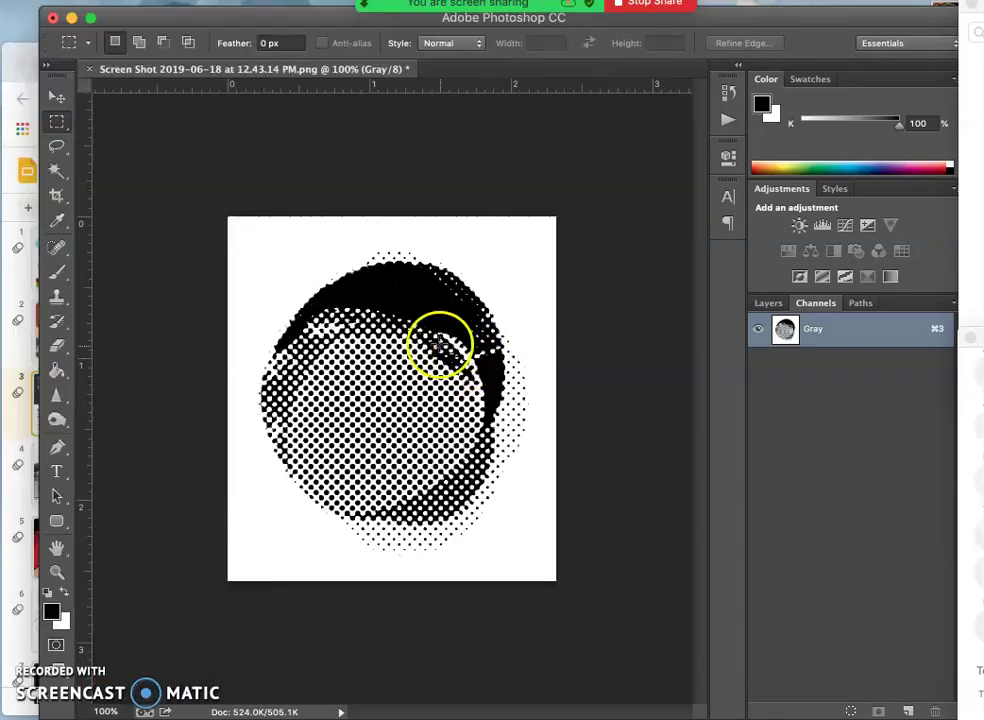
Select every black pixel with the Magic Wand, Contiguous turned off.
click(56, 170)
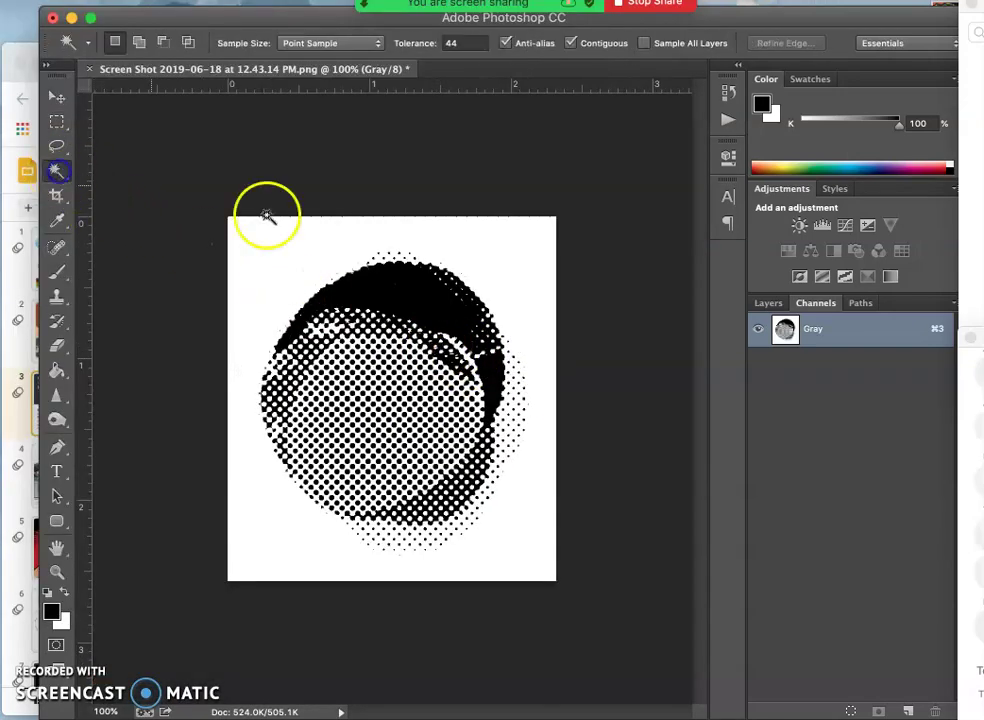
click(569, 43)
click(421, 296)
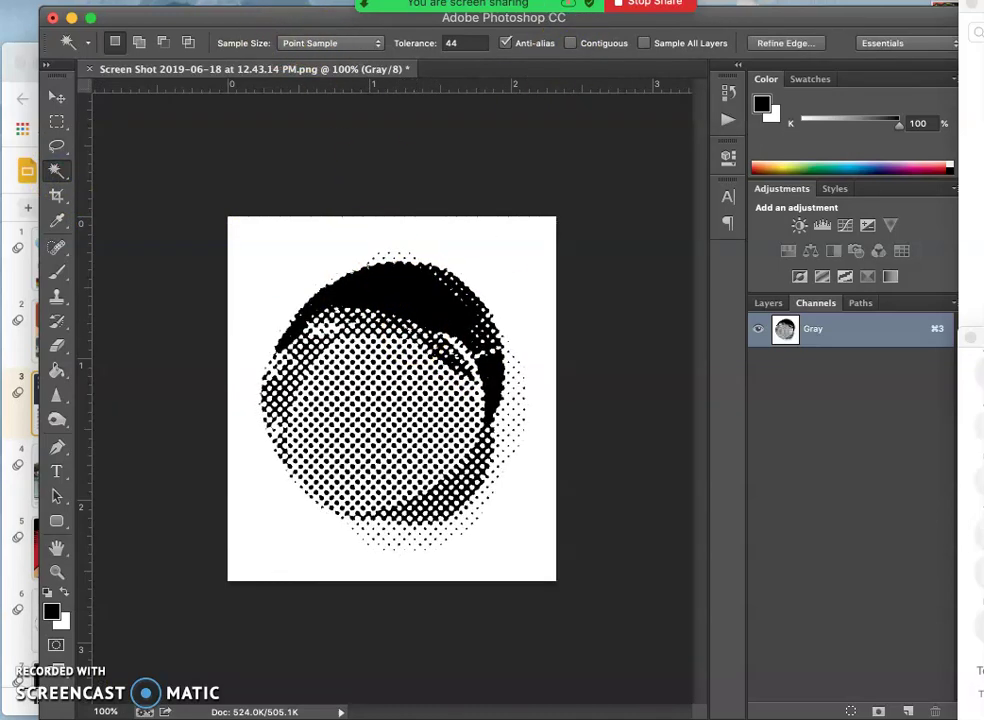
Convert the image to CMYK Color, accepting the U.S. Web Coated (SWOP) v2 profile warning.
click(222, 0)
mouse_move(290, 4)
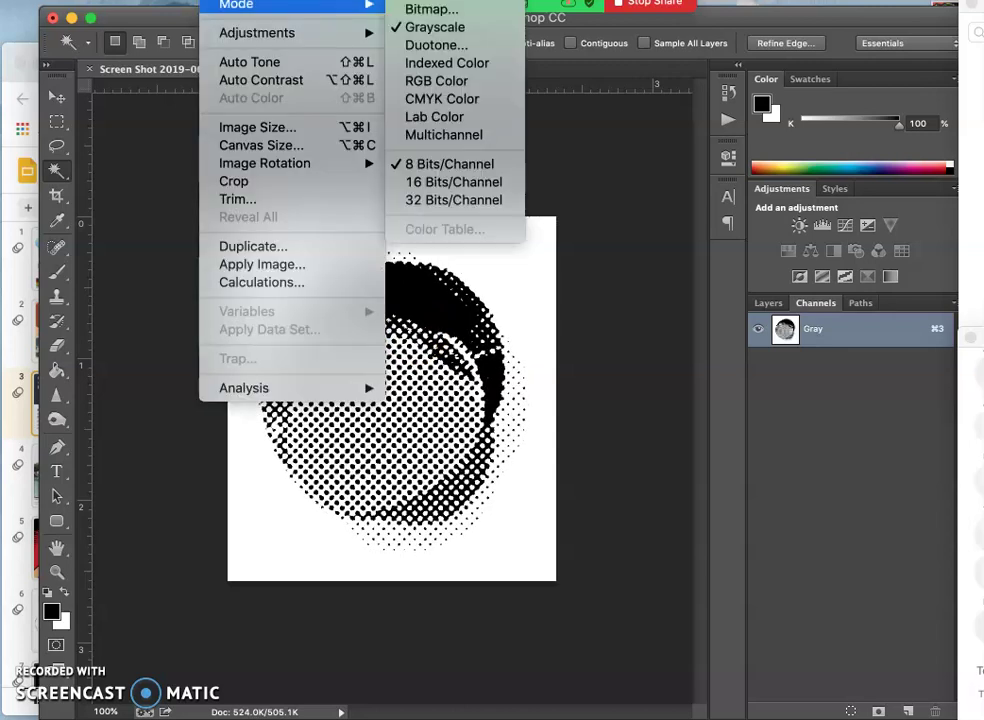
click(450, 98)
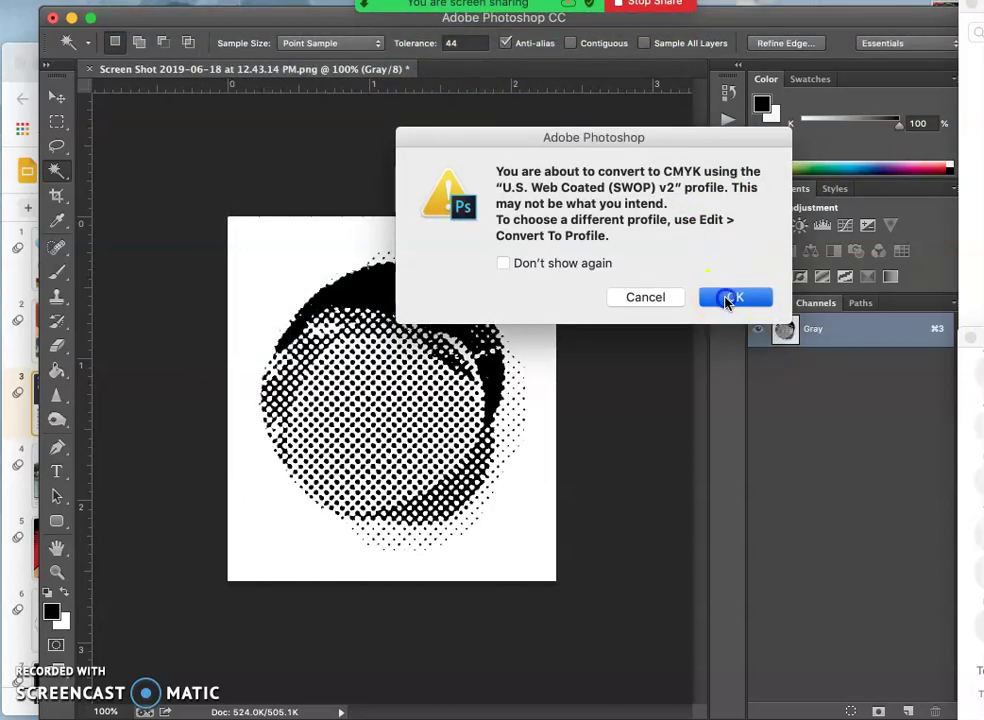
click(728, 296)
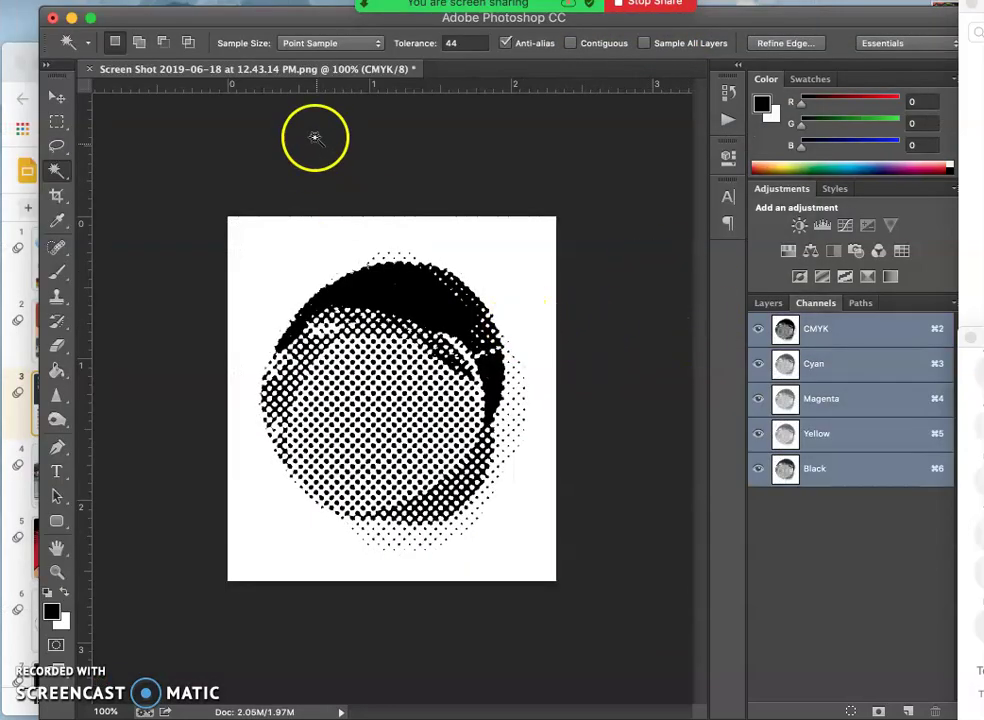
Fill the selected black dots with bright yellow #fffc06 using Edit > Fill.
click(140, 2)
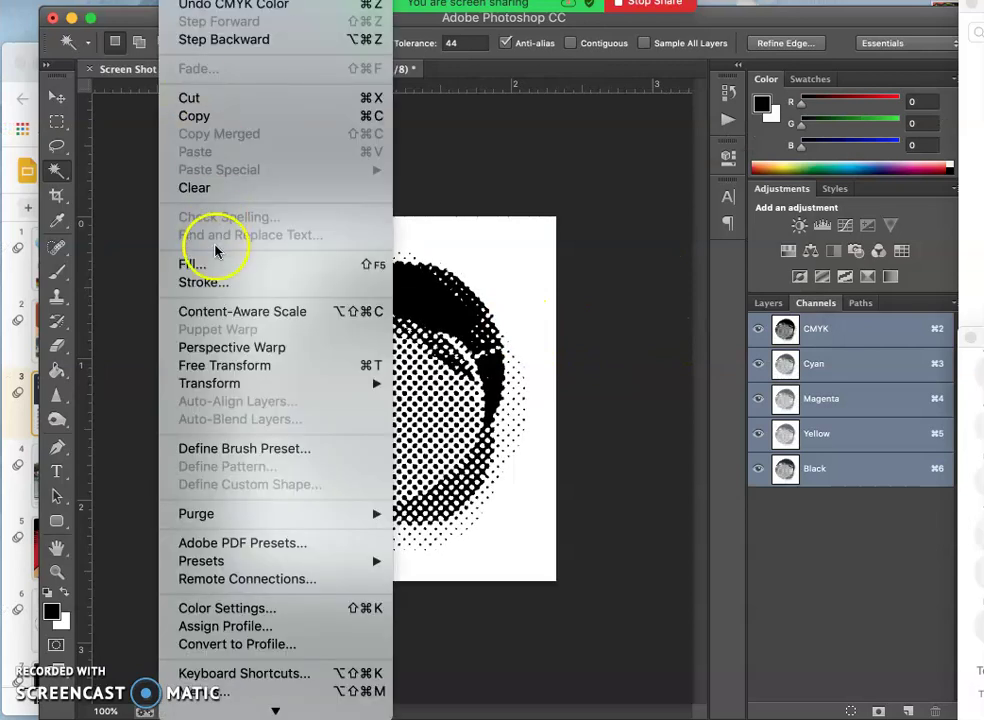
click(215, 267)
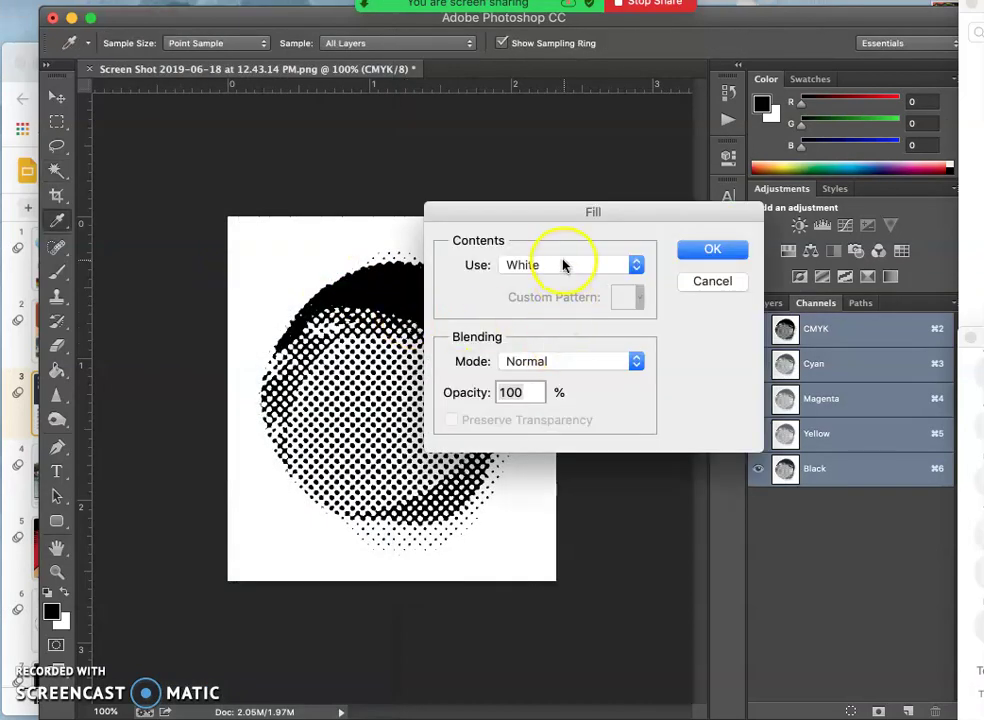
click(563, 265)
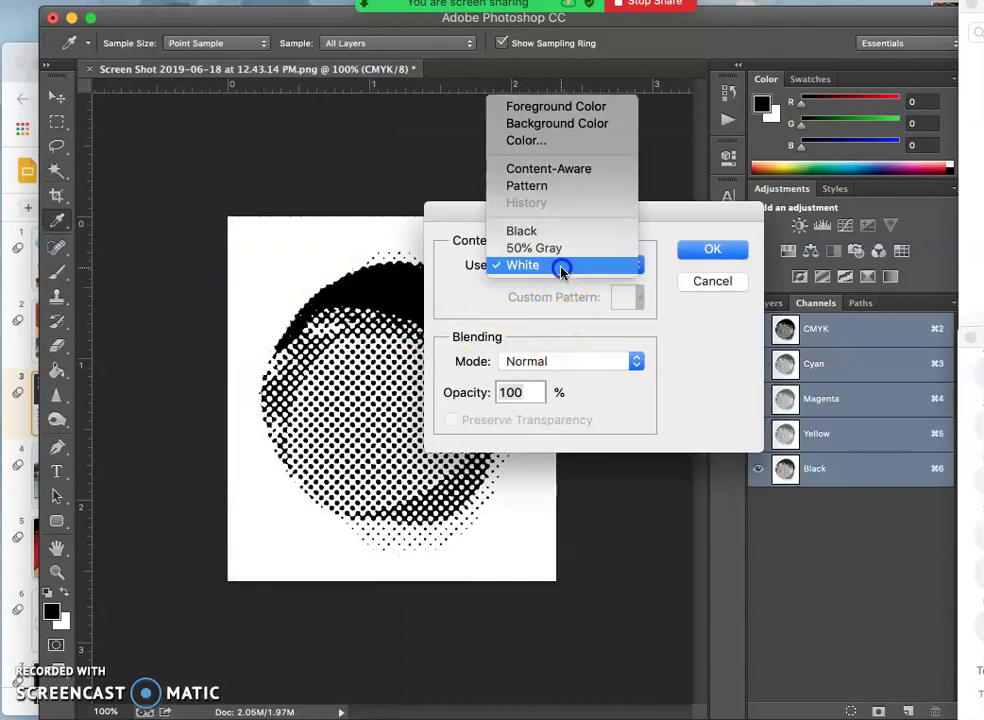
click(540, 148)
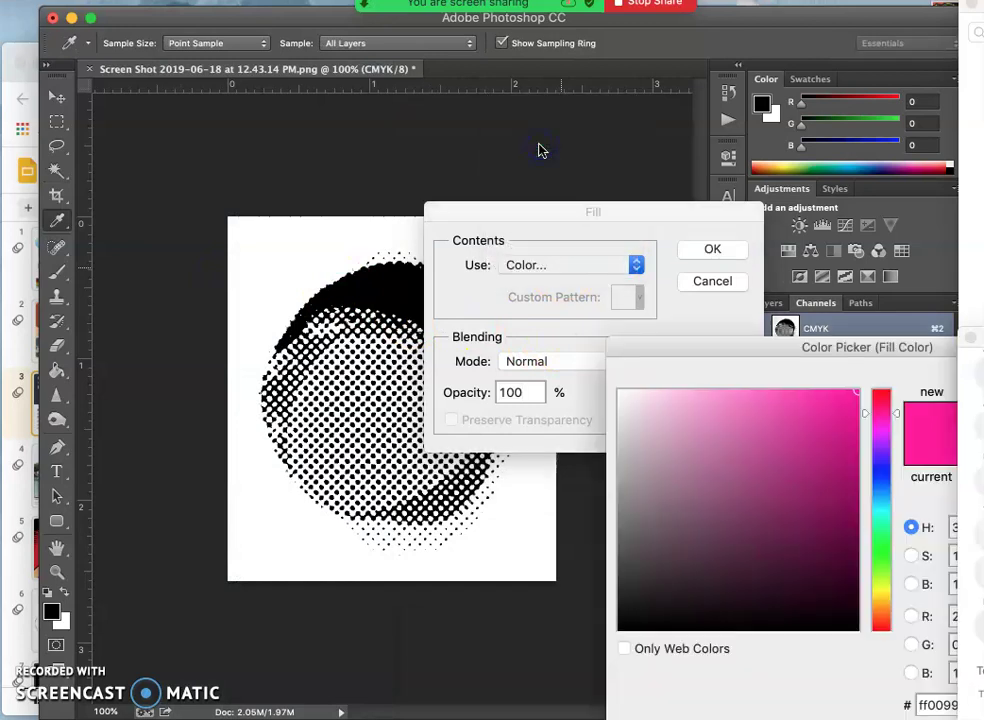
click(881, 596)
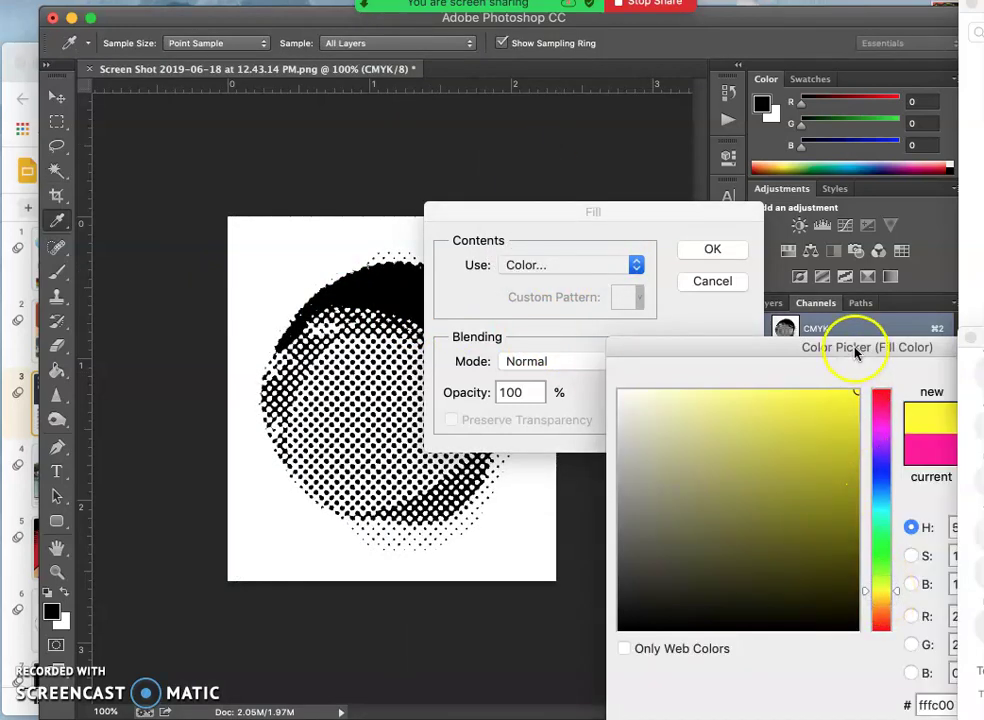
drag(848, 347, 538, 281)
click(540, 322)
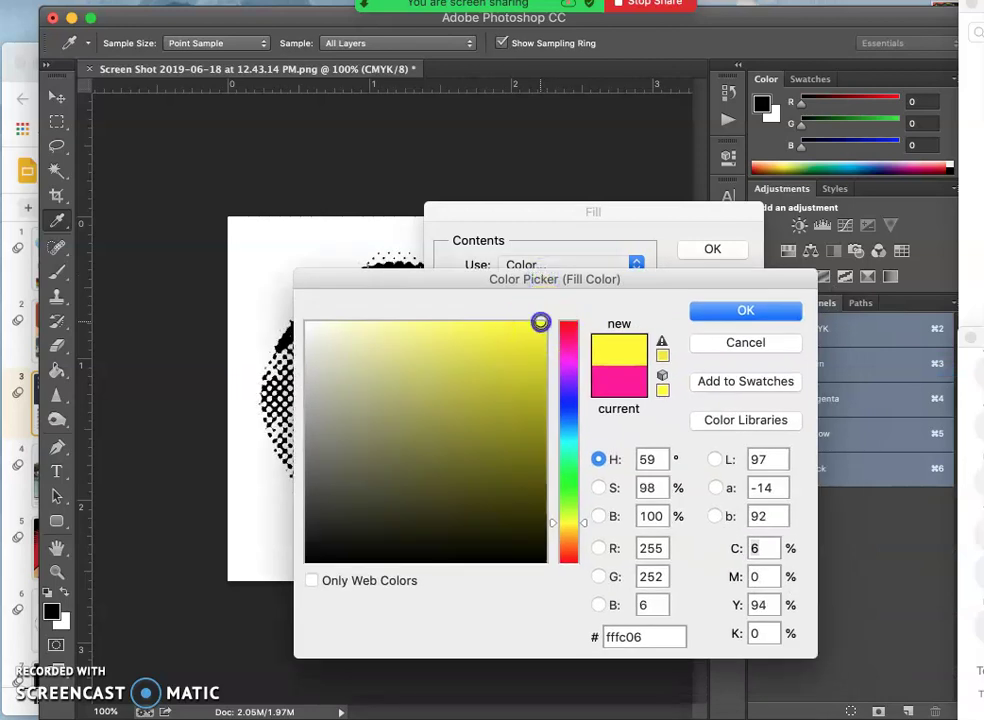
click(746, 310)
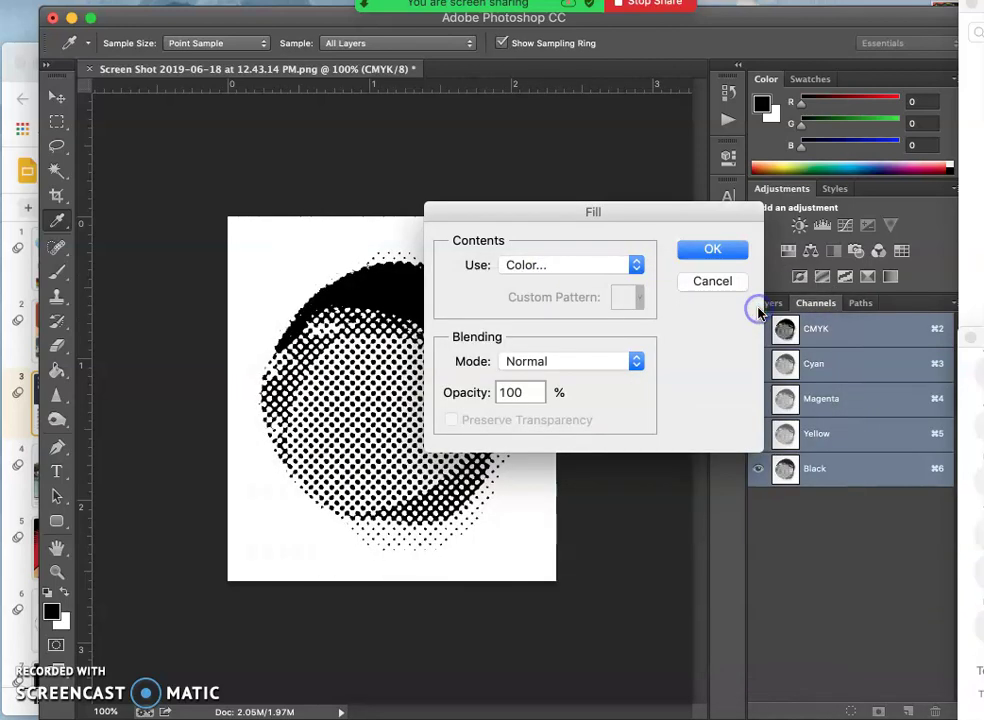
click(718, 252)
key(w)
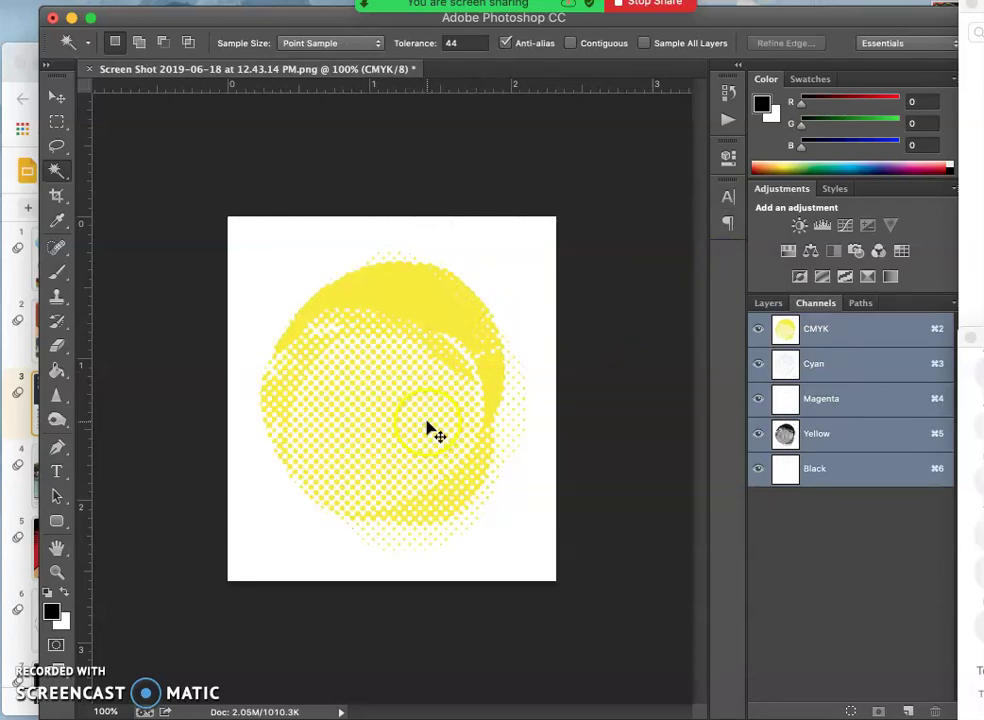
scroll(433, 433, up, 5)
scroll(433, 433, down, 5)
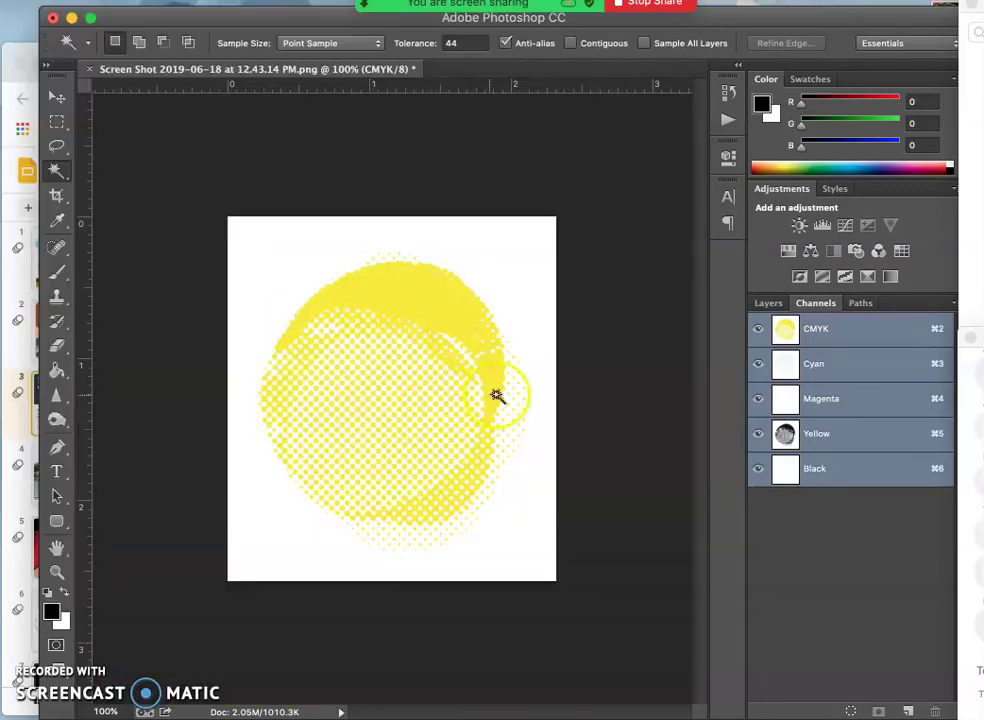
click(761, 330)
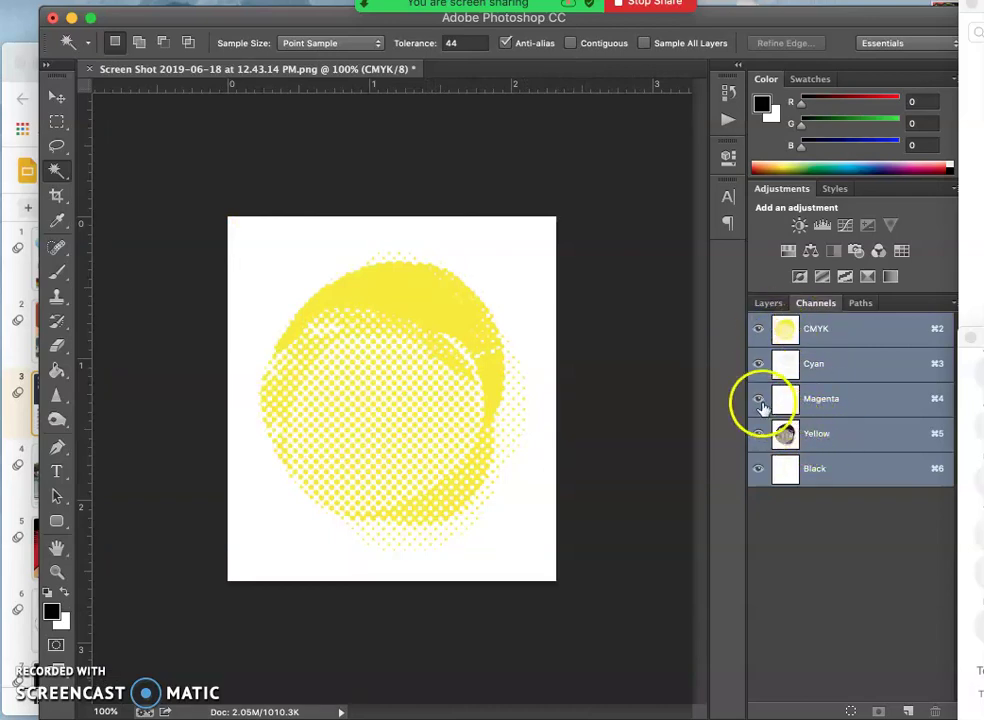
click(759, 468)
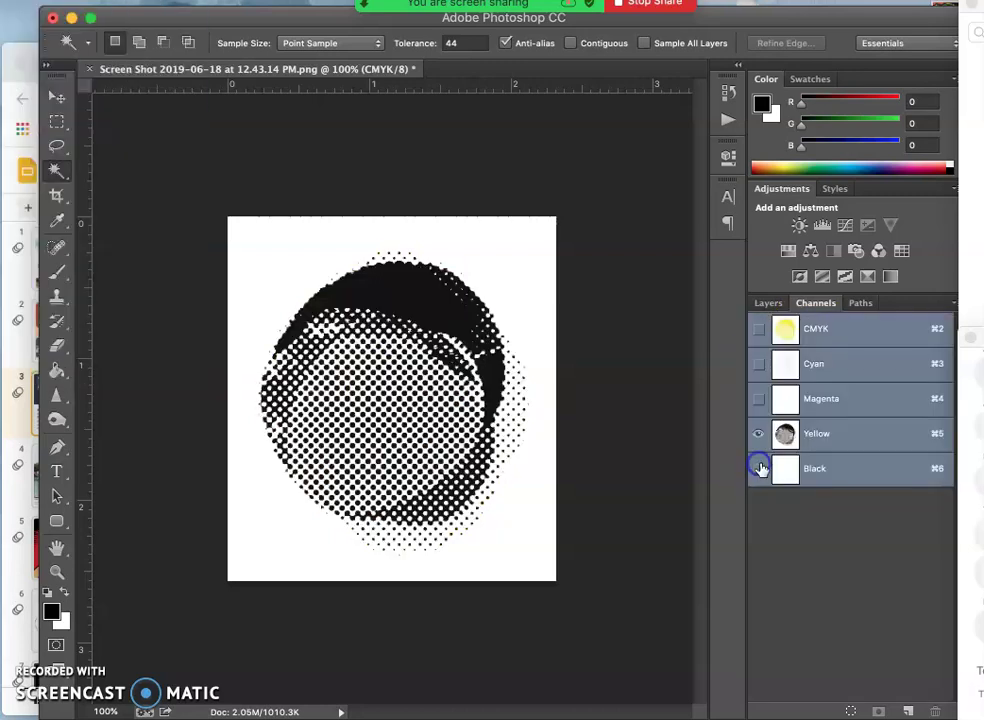
click(760, 398)
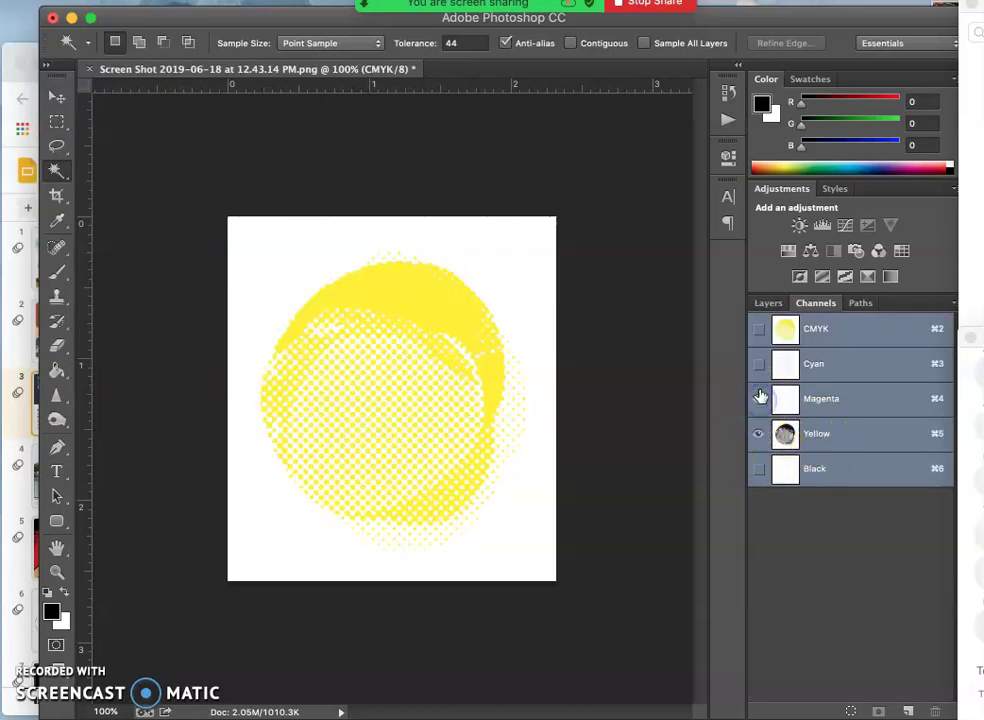
click(759, 398)
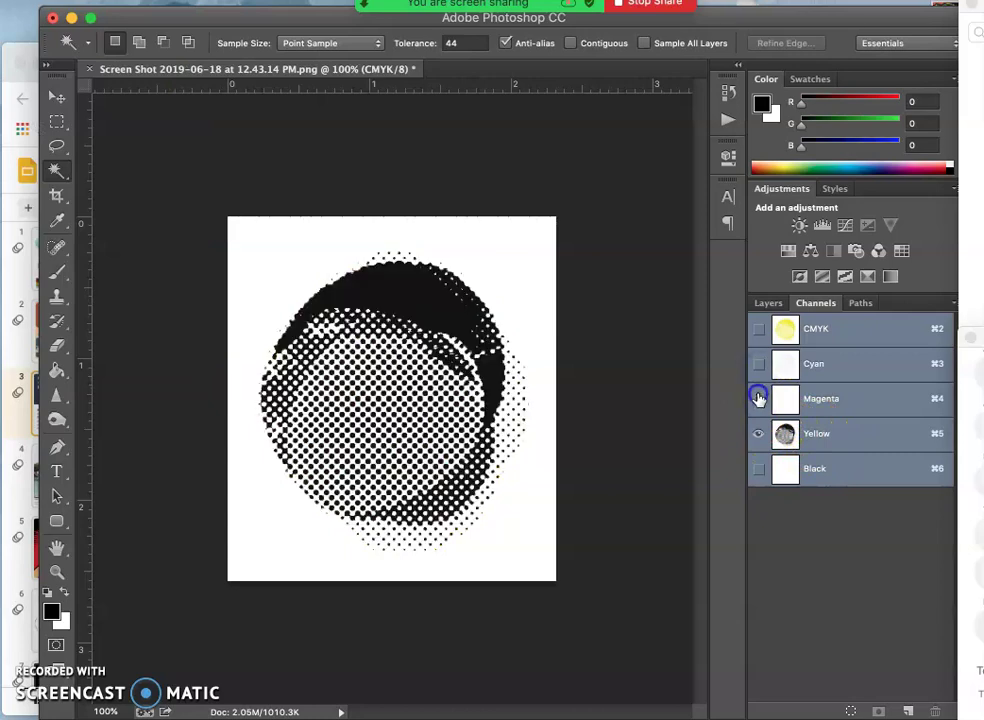
click(759, 329)
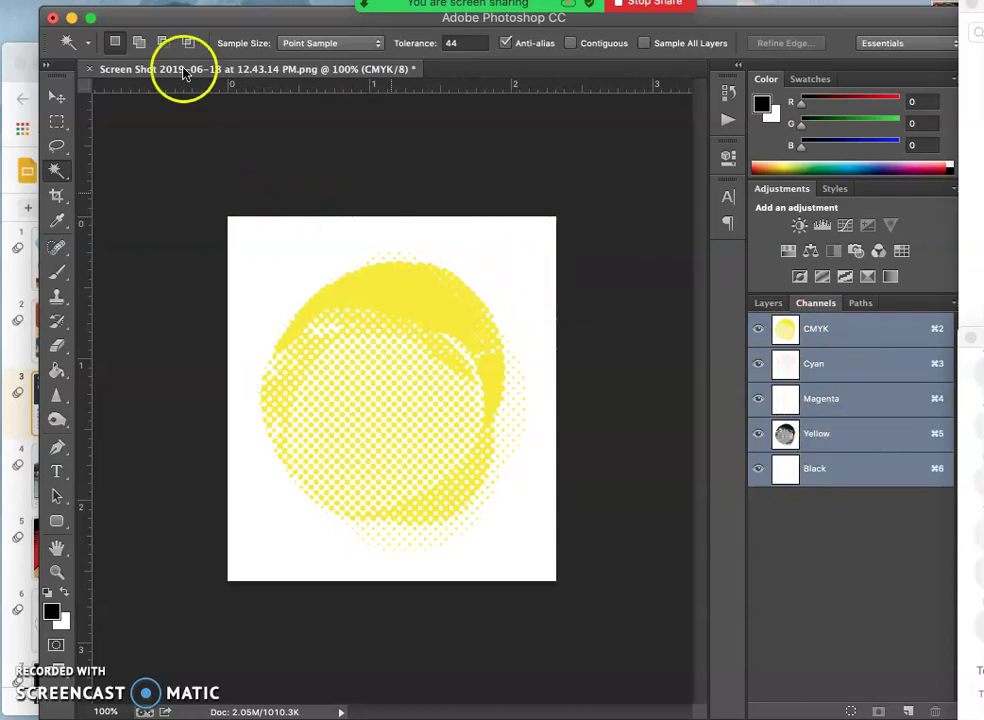
Discard the yellow document and reopen Screen Shot 2019-06-18 at 12.43.14 PM in Photoshop.
click(91, 69)
click(512, 255)
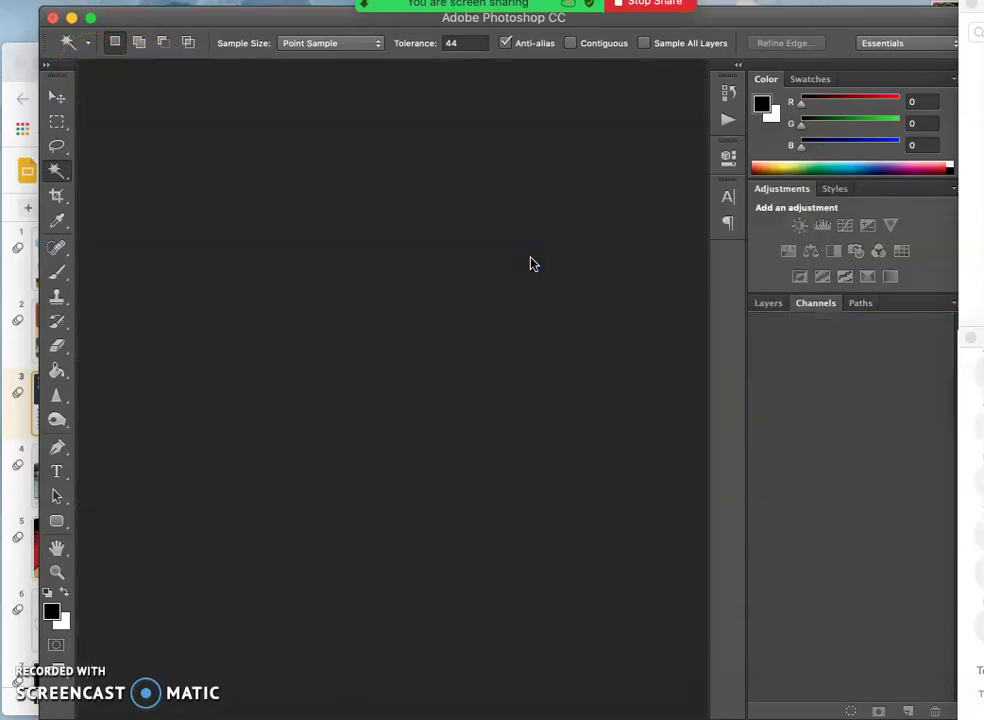
key(F11)
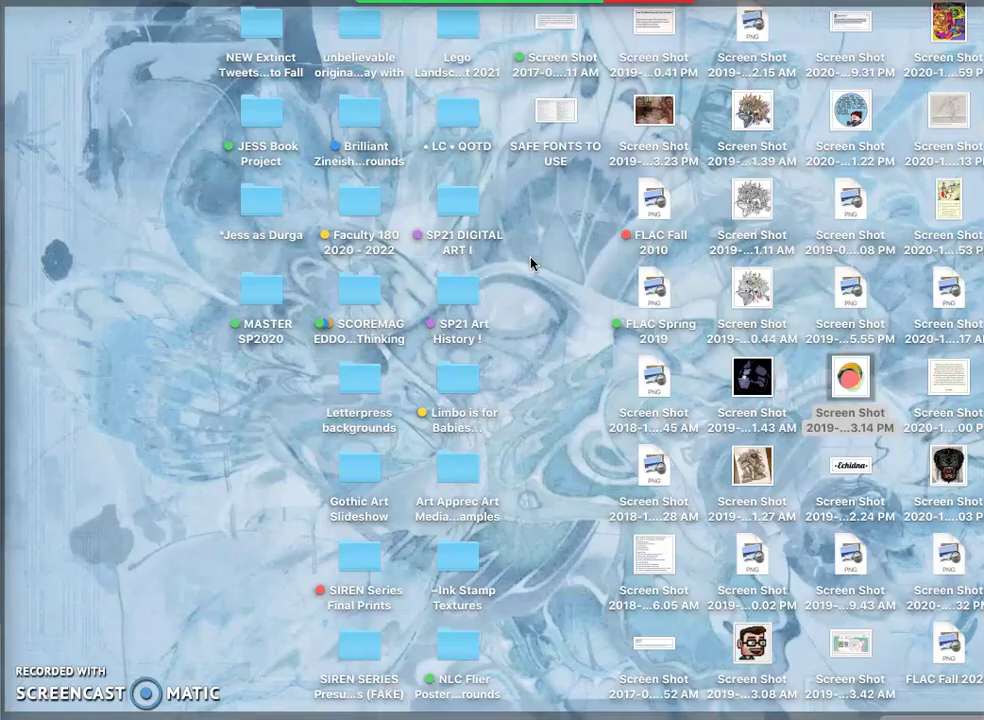
right_click(853, 368)
mouse_move(830, 288)
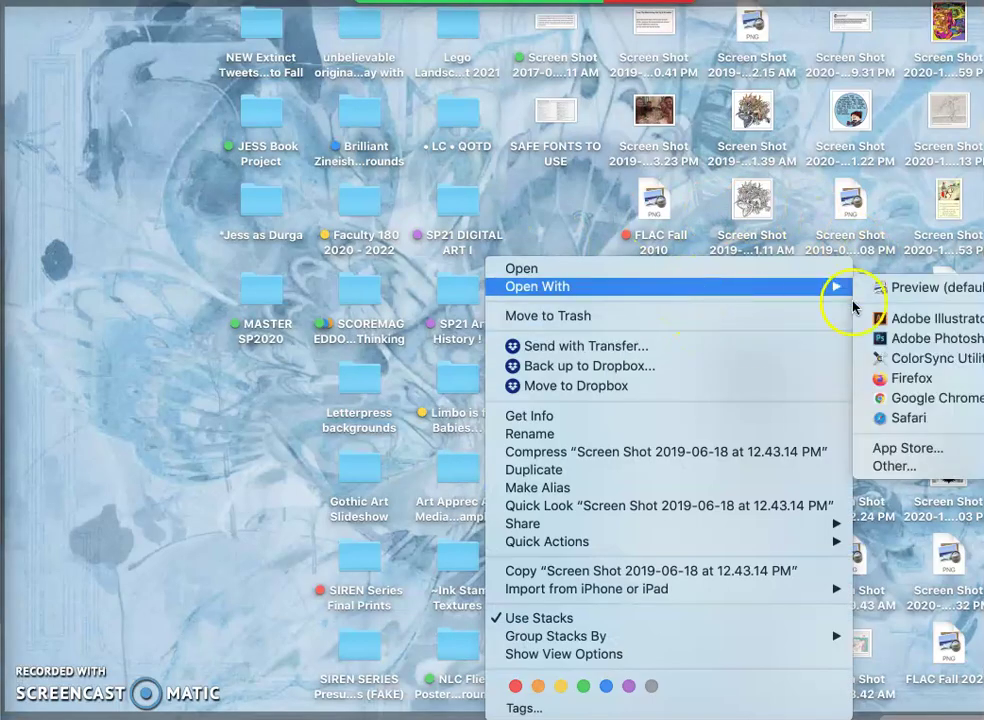
click(921, 343)
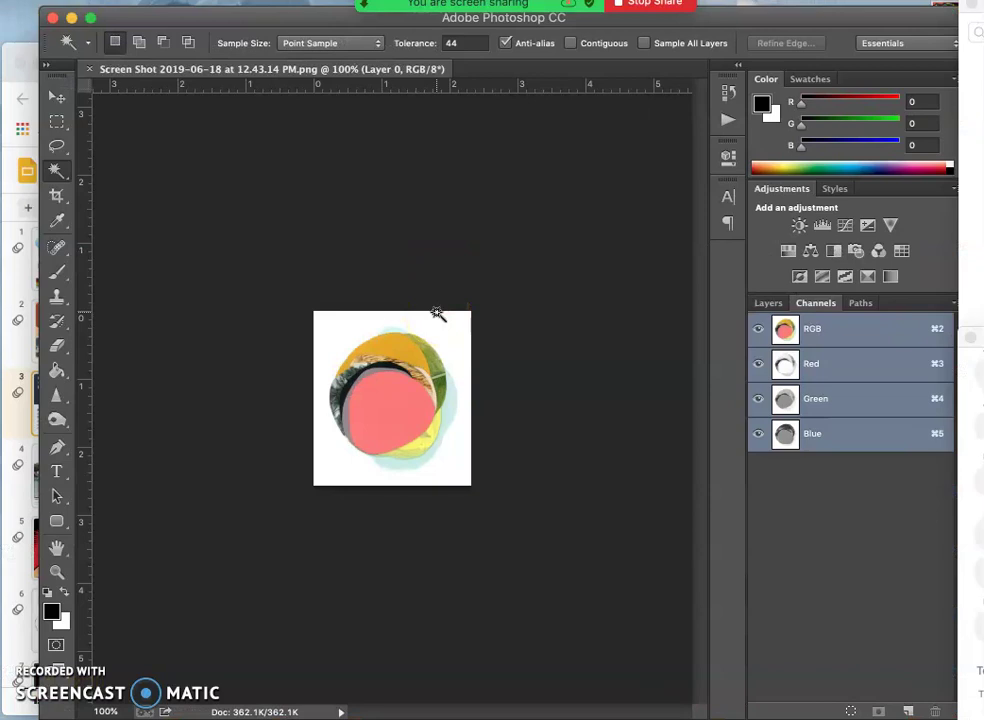
Zoom the collage to 300% and show the Actions panel with the KARL-Color Seps.atn set.
key(super+equal)
key(super+equal)
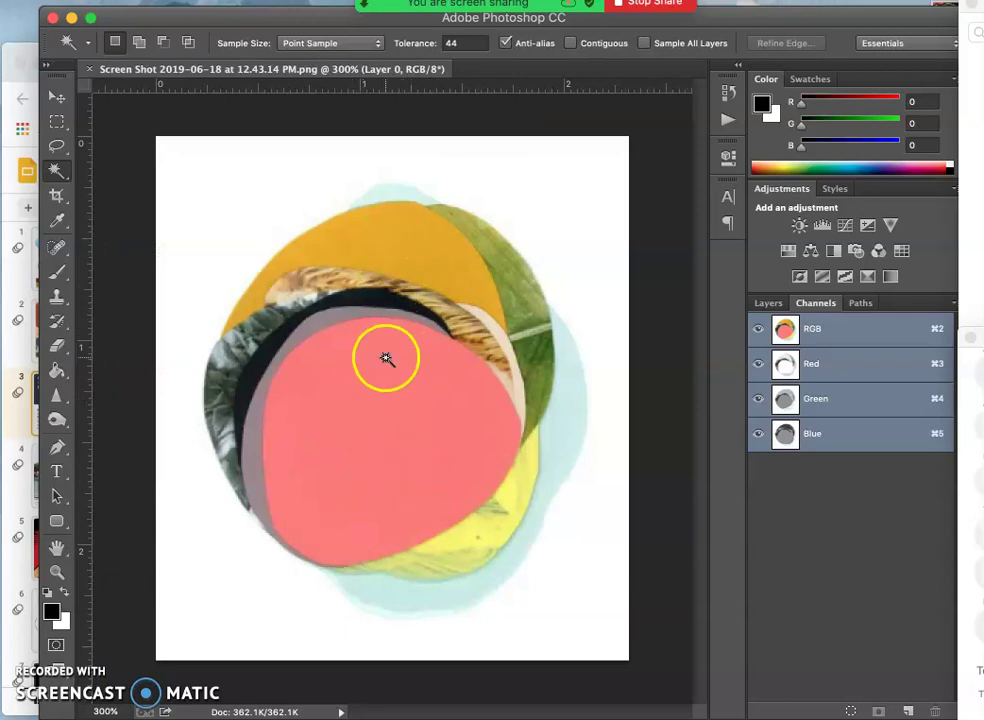
mouse_move(329, 10)
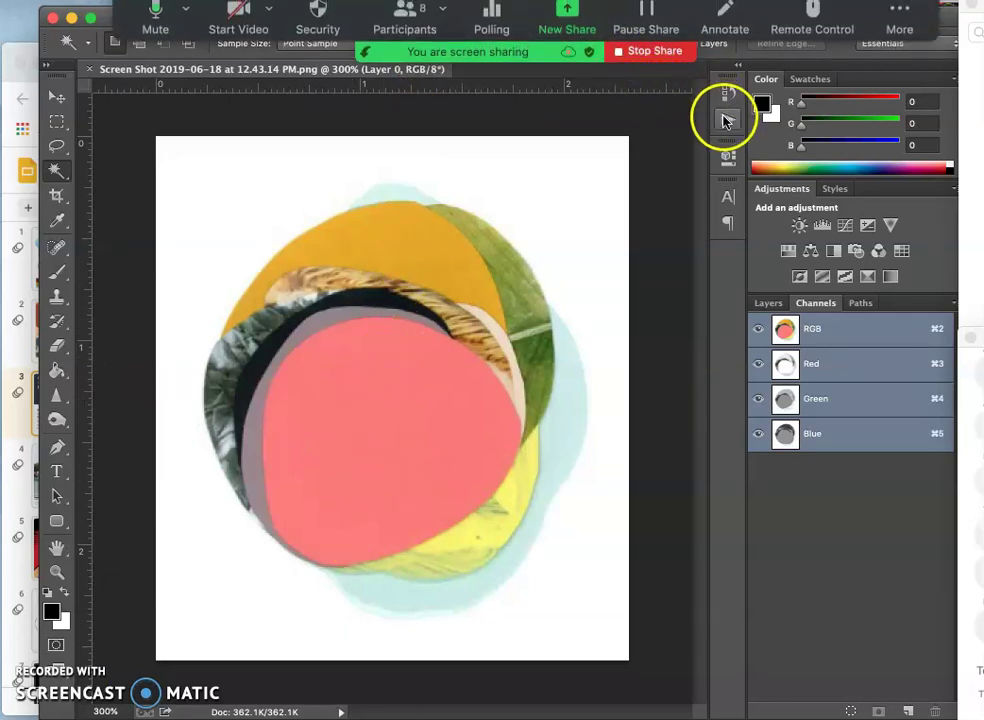
click(727, 120)
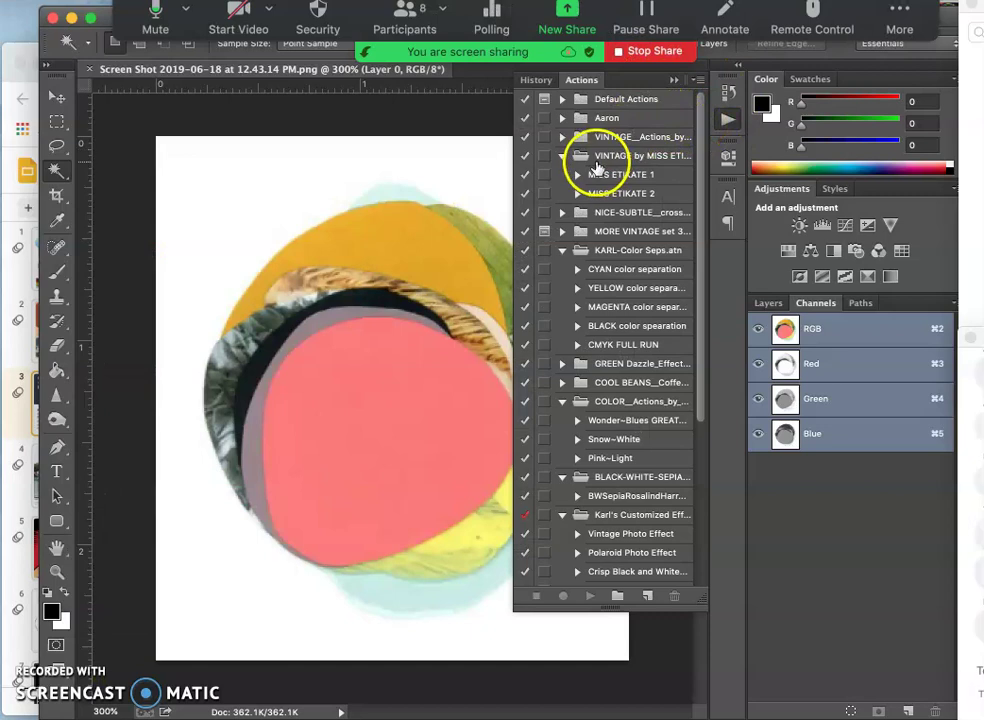
Play the CMYK FULL RUN action on the reopened collage.
click(596, 346)
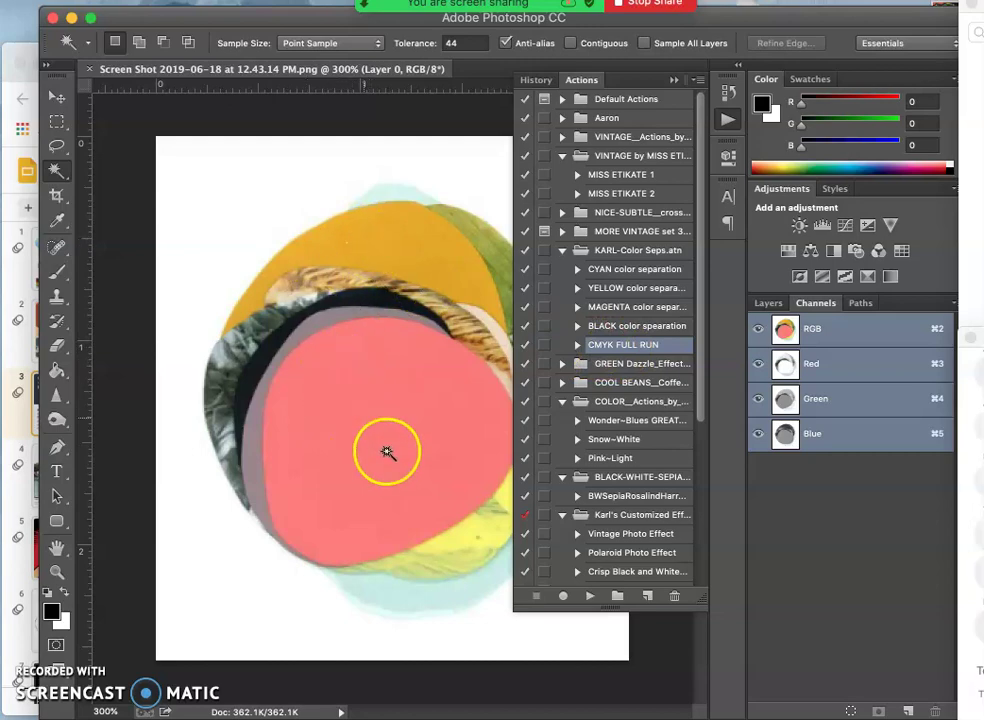
click(591, 598)
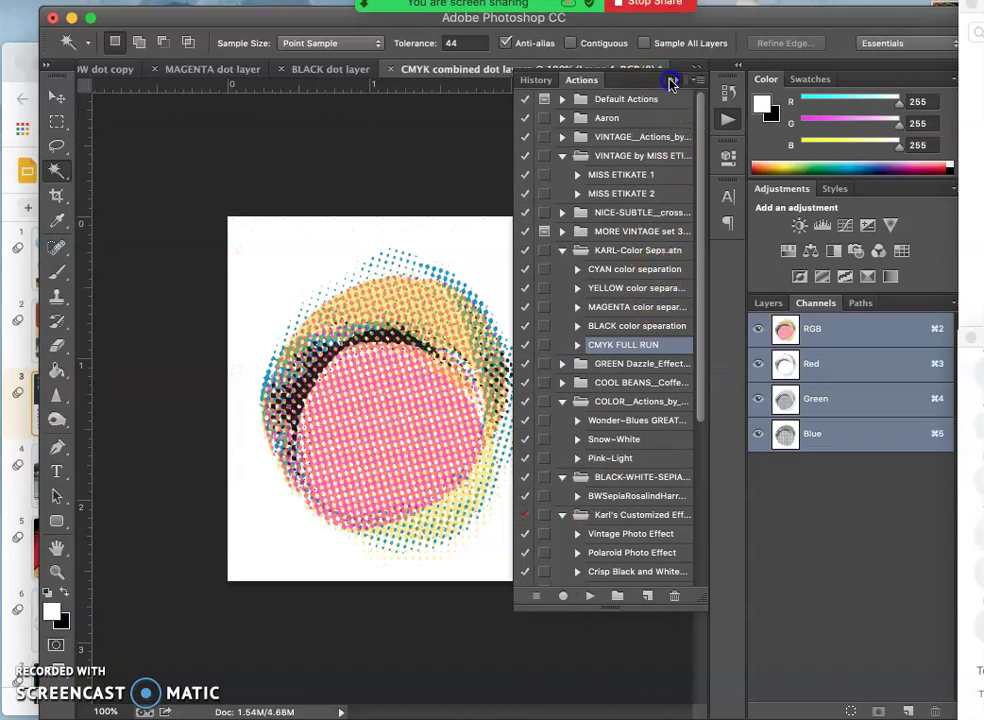
Collapse the Actions panel and close the BLACK and MAGENTA dot documents without saving.
click(671, 81)
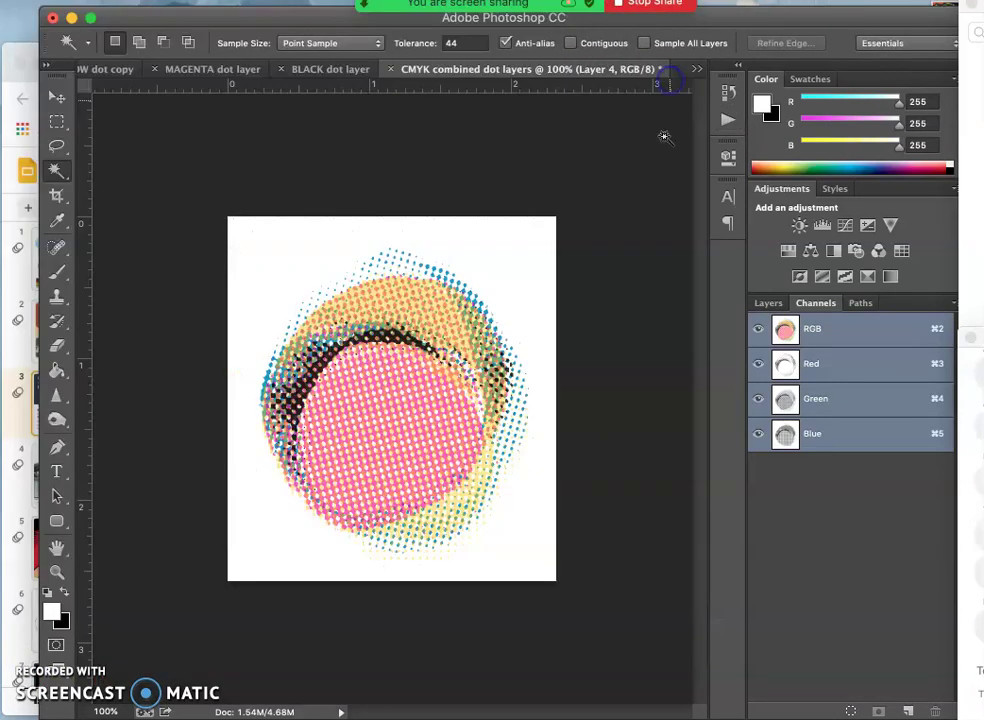
click(327, 70)
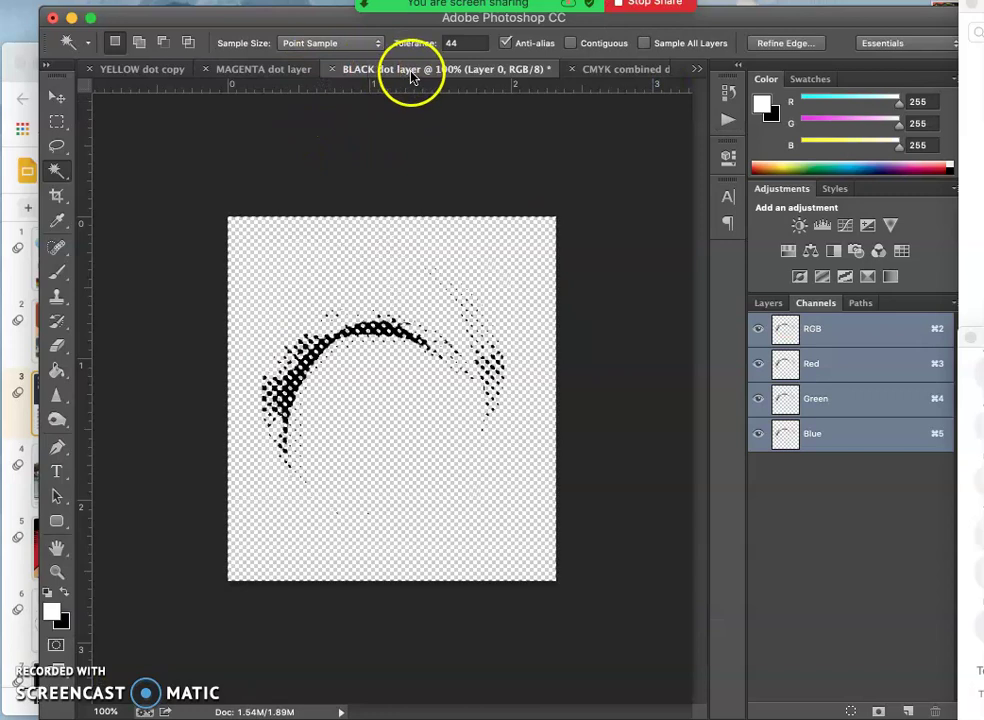
click(333, 70)
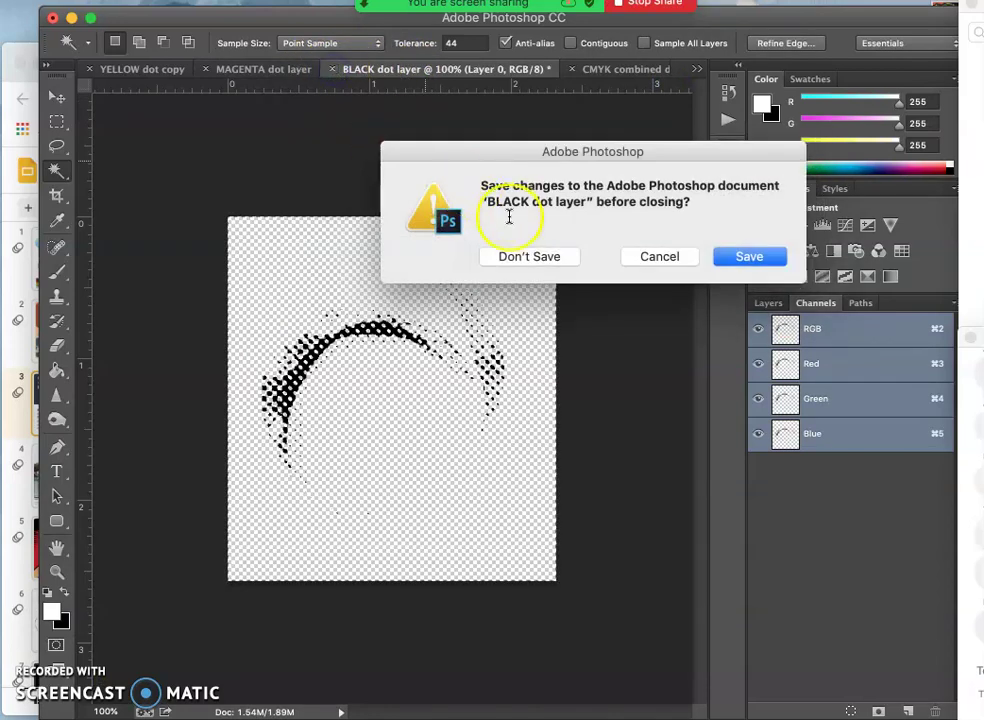
click(523, 262)
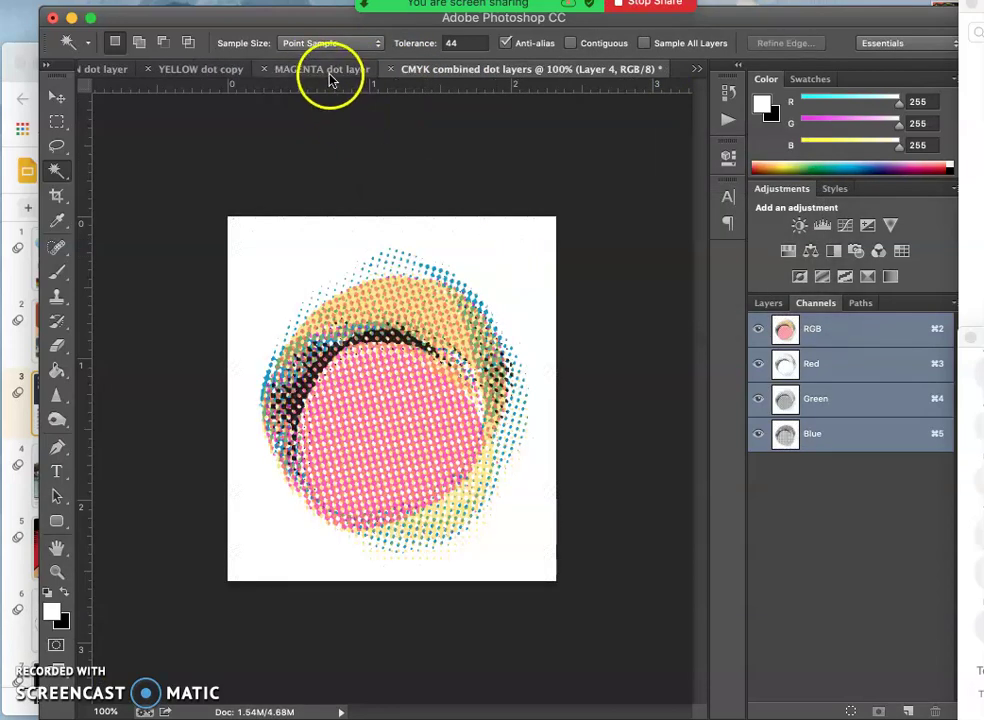
click(330, 72)
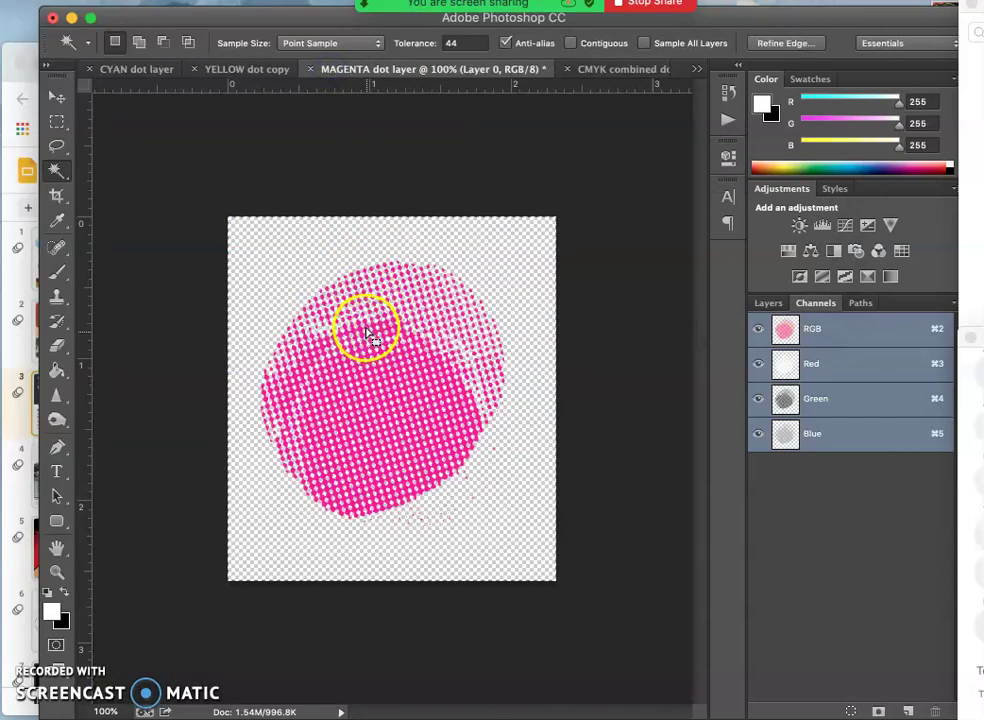
click(311, 70)
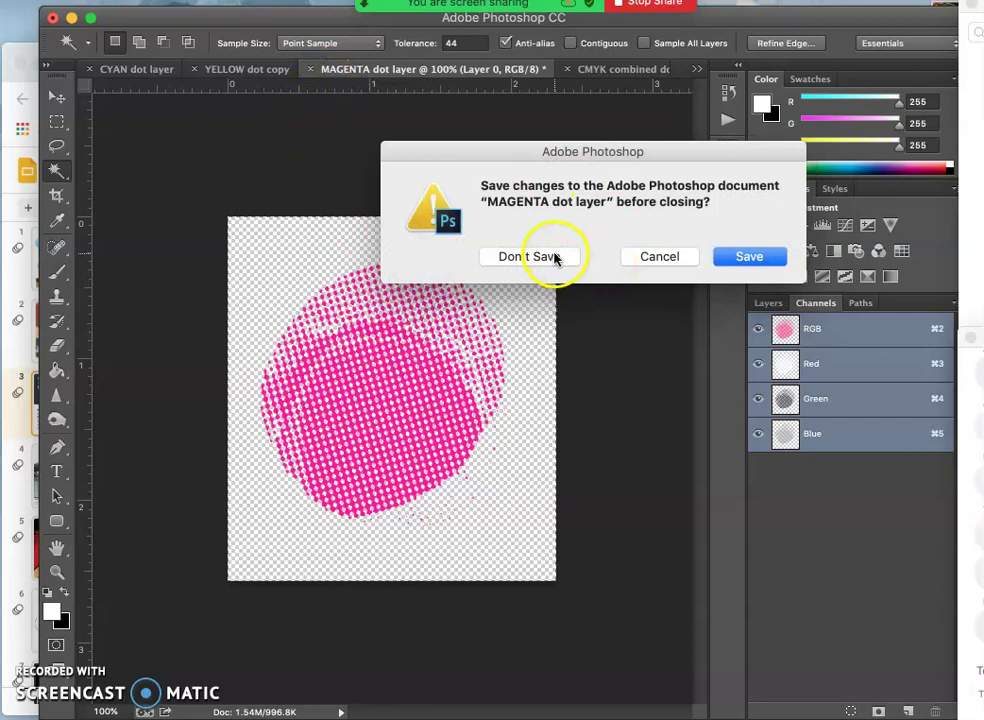
click(556, 259)
Close the YELLOW dot copy and CYAN dot documents without saving.
click(325, 69)
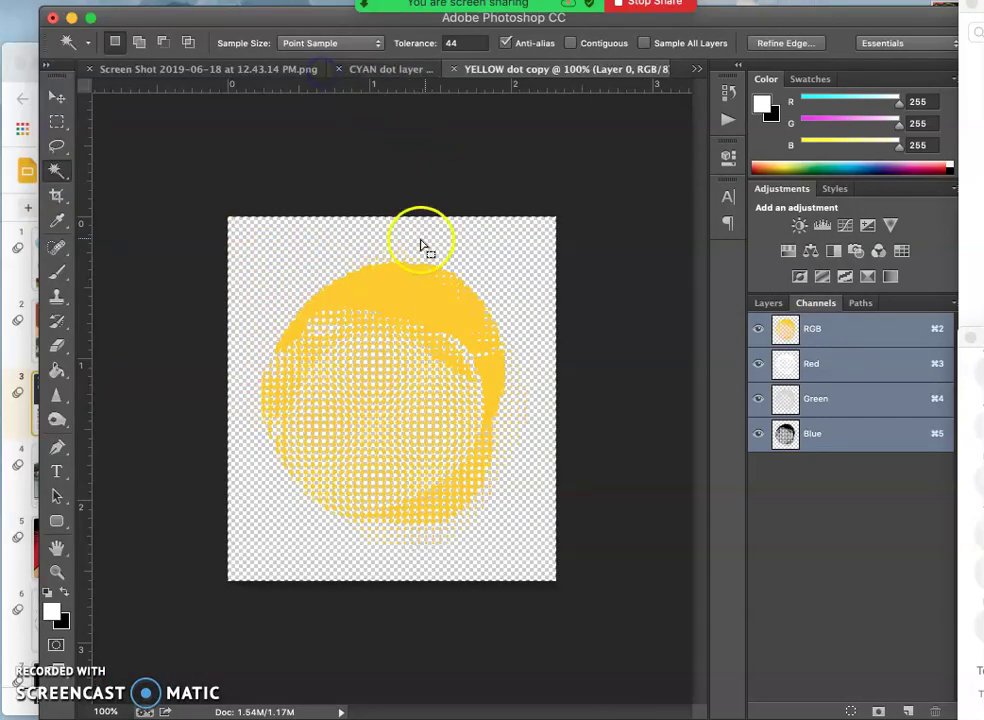
click(455, 69)
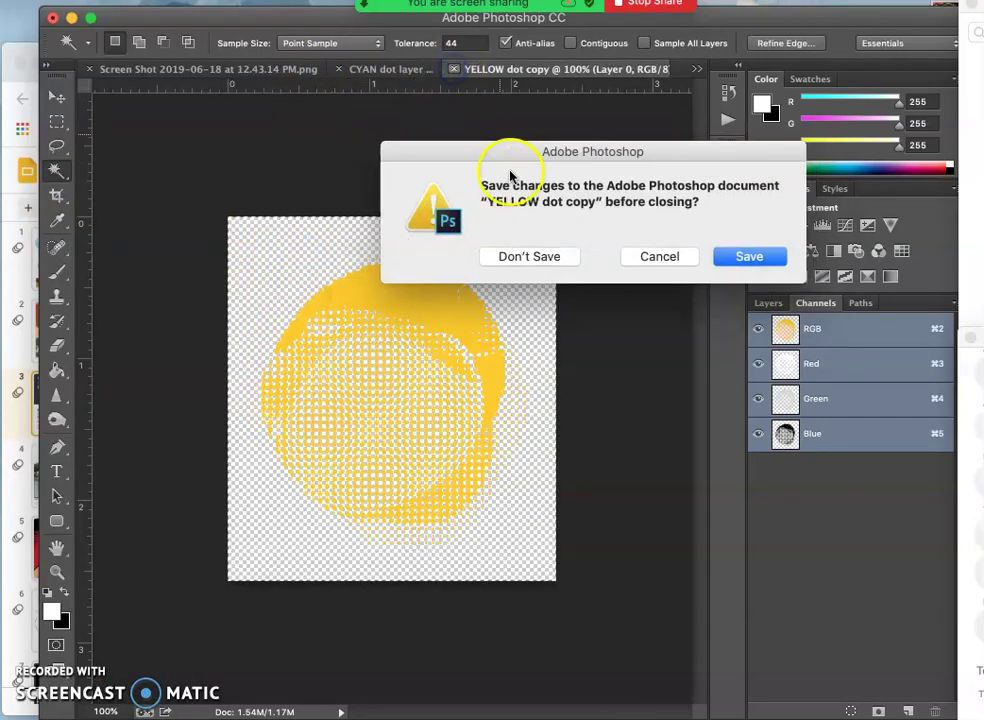
click(526, 264)
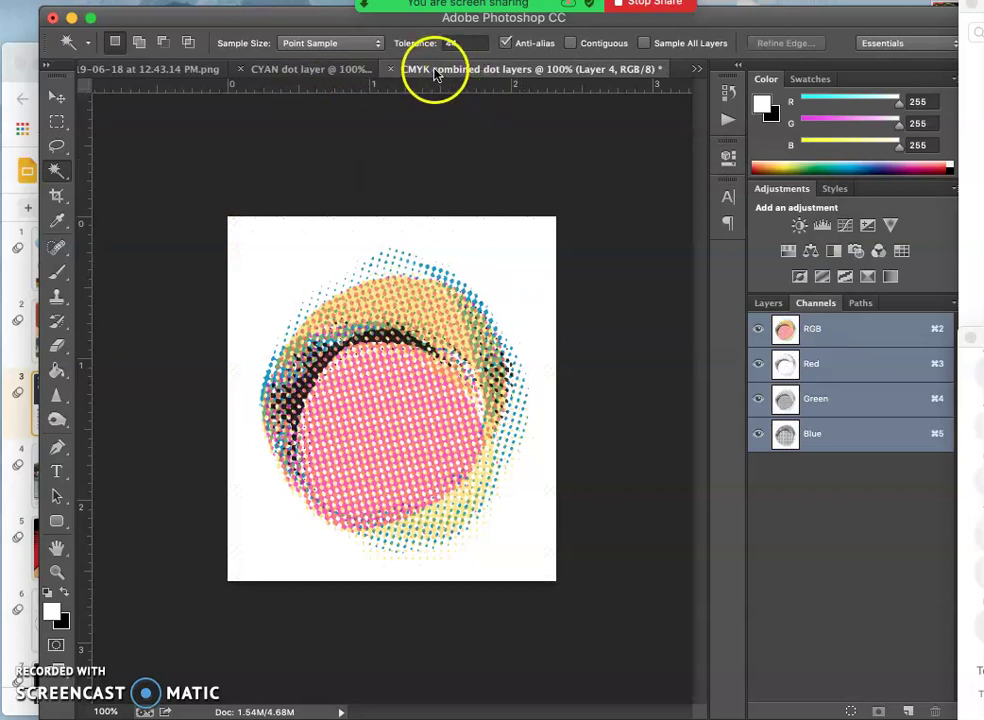
click(310, 73)
click(339, 69)
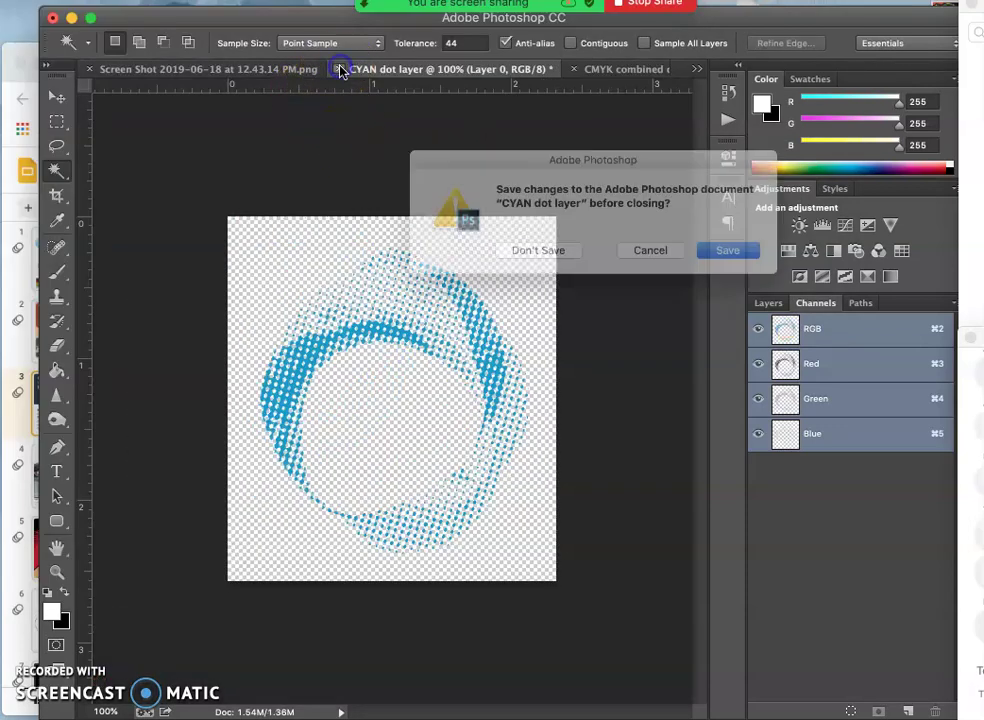
click(514, 251)
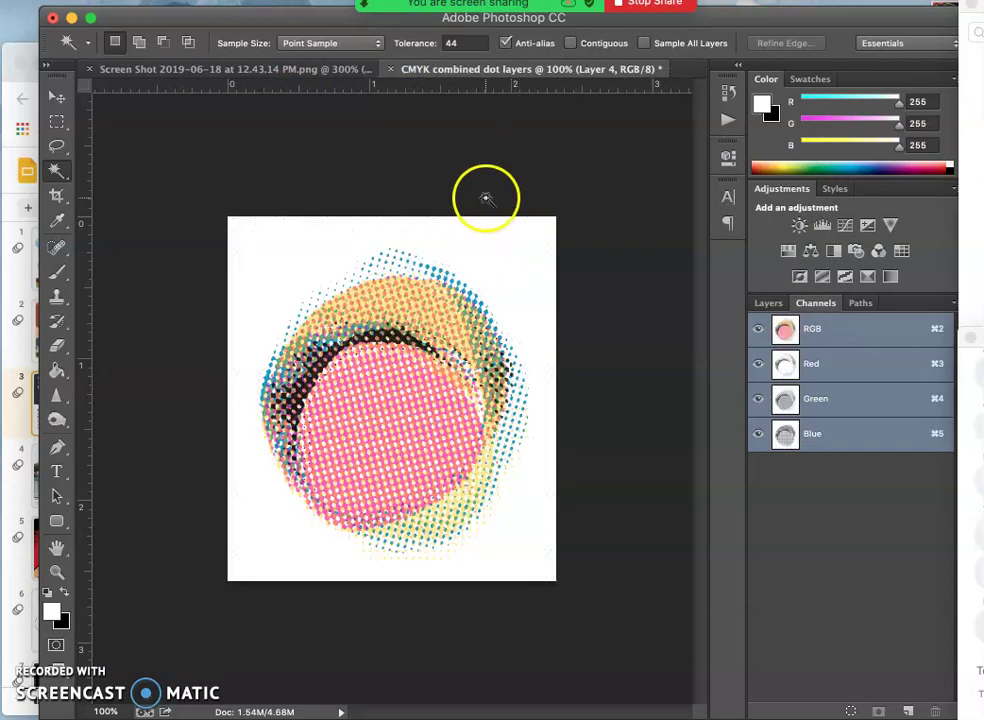
Select the composite RGB channel and move to the Layers panel, keeping the white background visible.
click(541, 73)
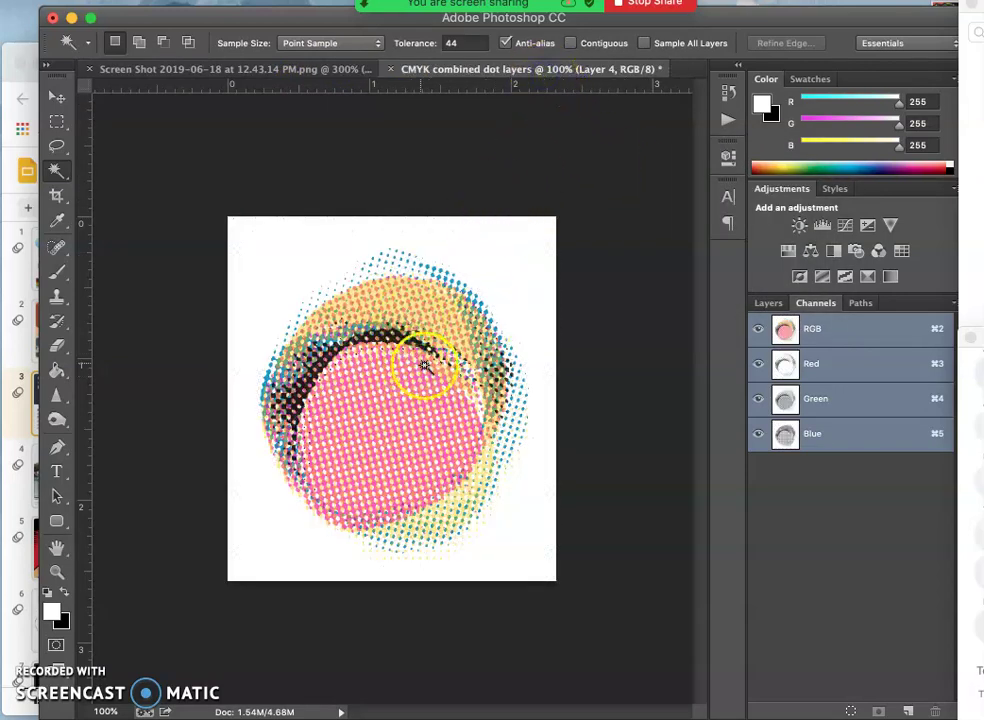
click(868, 335)
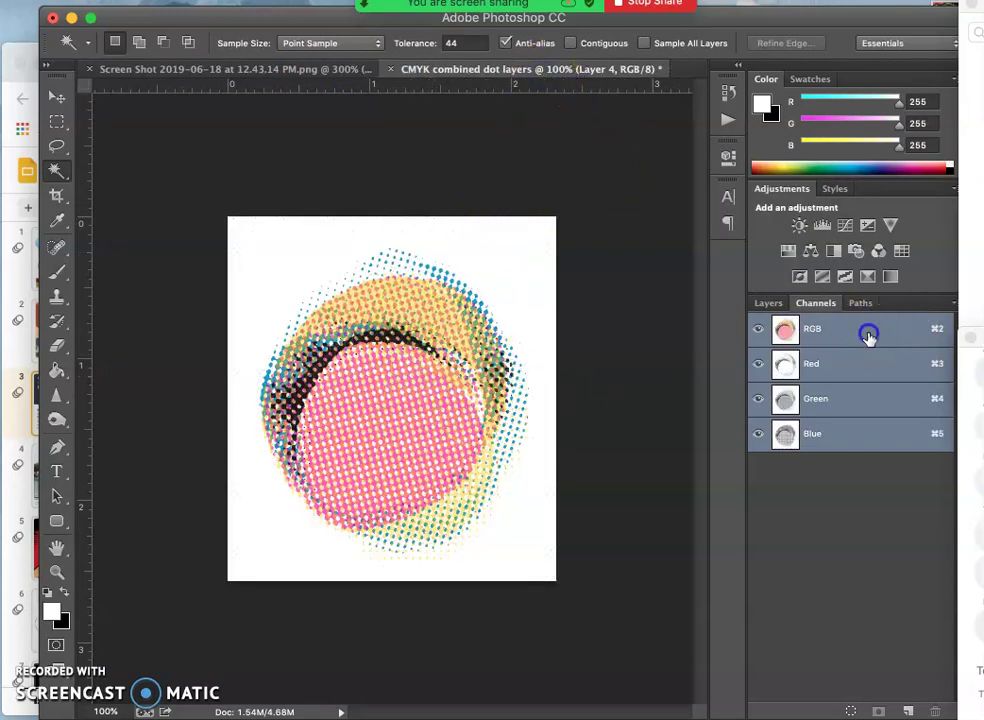
click(766, 303)
click(762, 560)
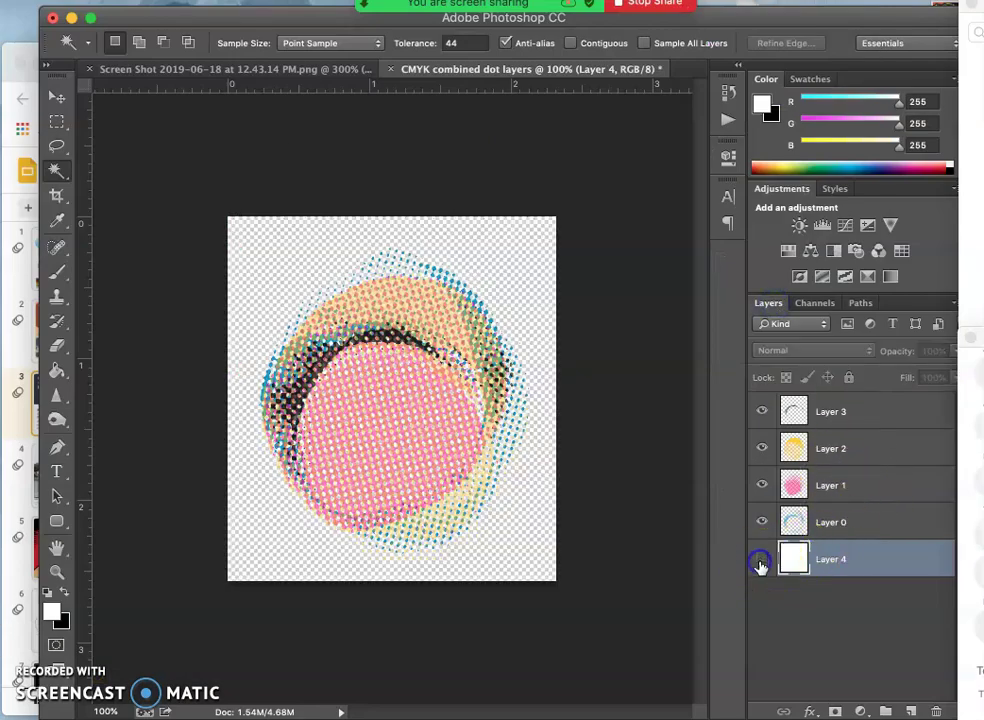
click(762, 560)
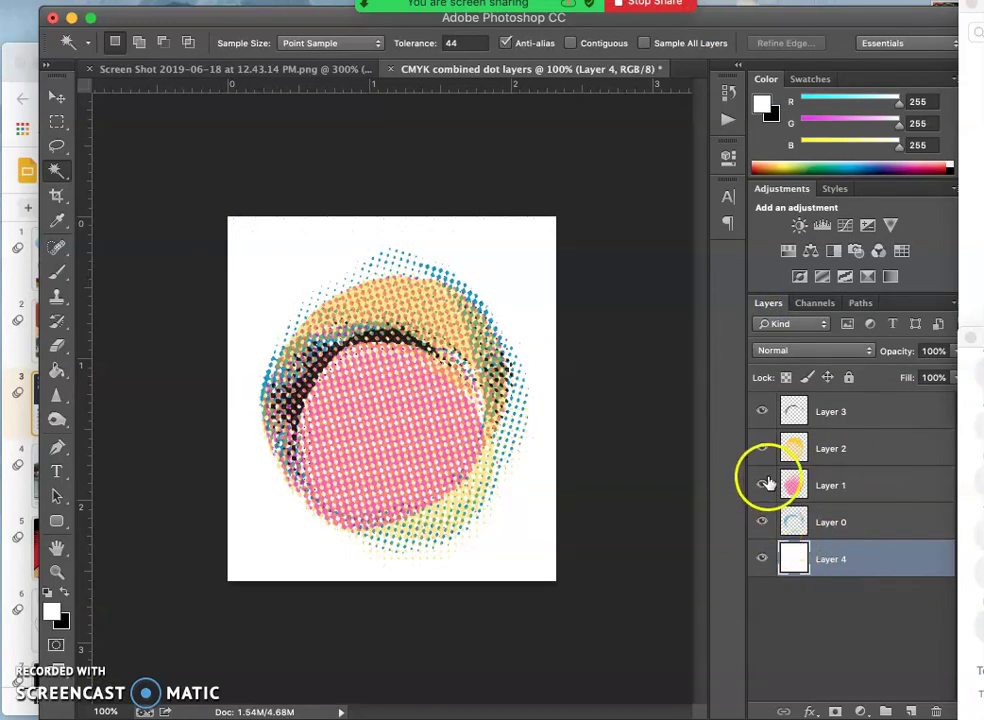
Hide the pink, yellow and black halftone layers, leaving cyan Layer 0 visible and active.
click(762, 522)
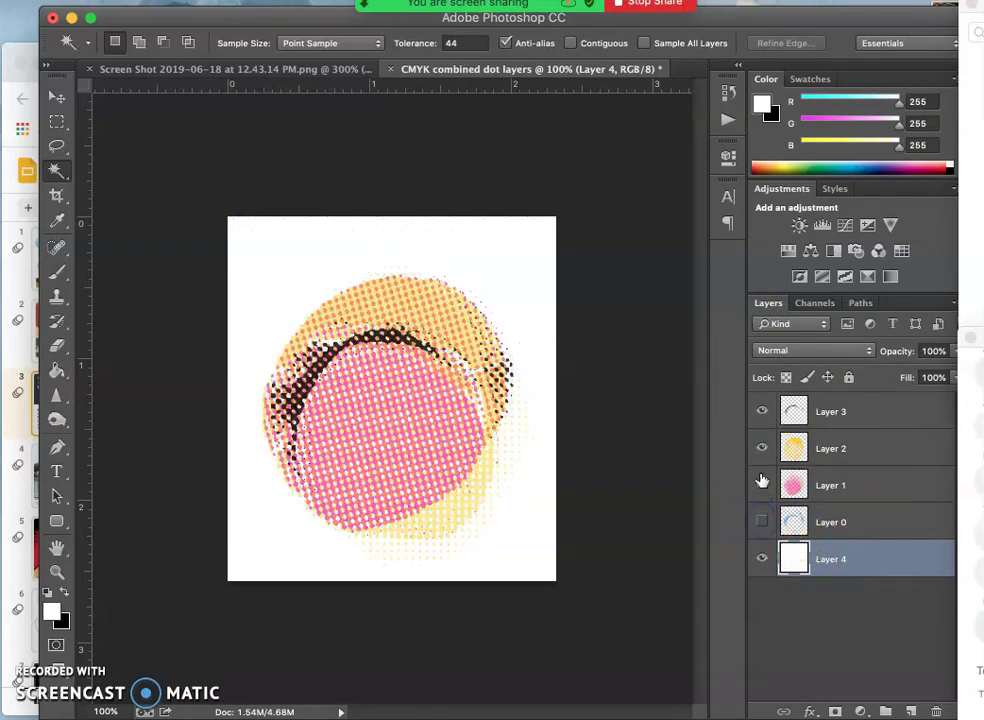
click(762, 484)
click(762, 448)
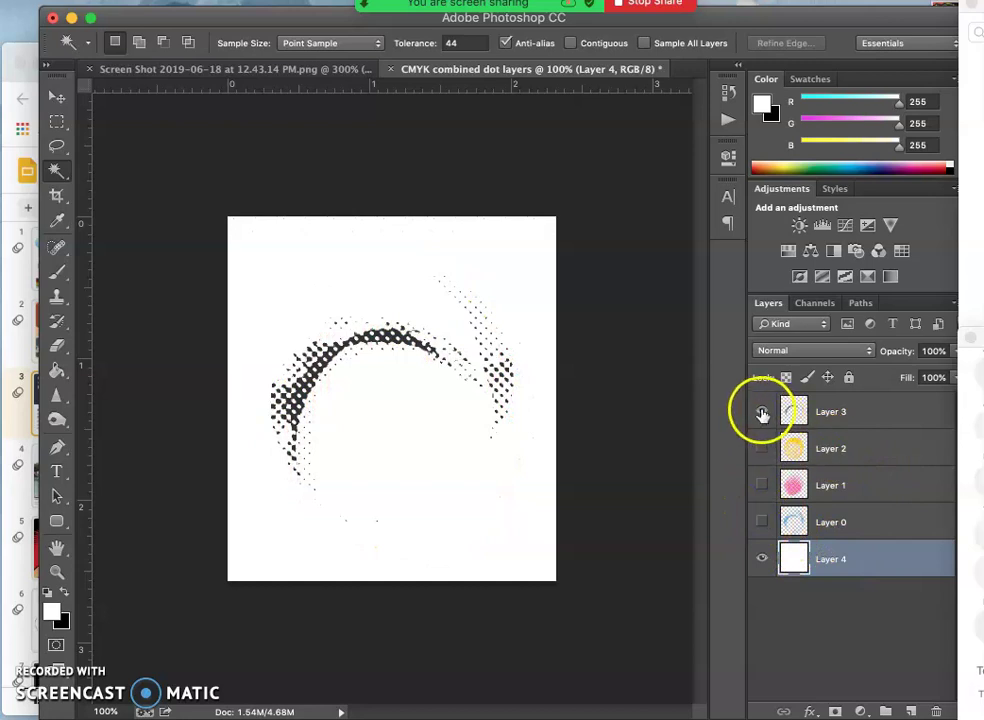
click(762, 412)
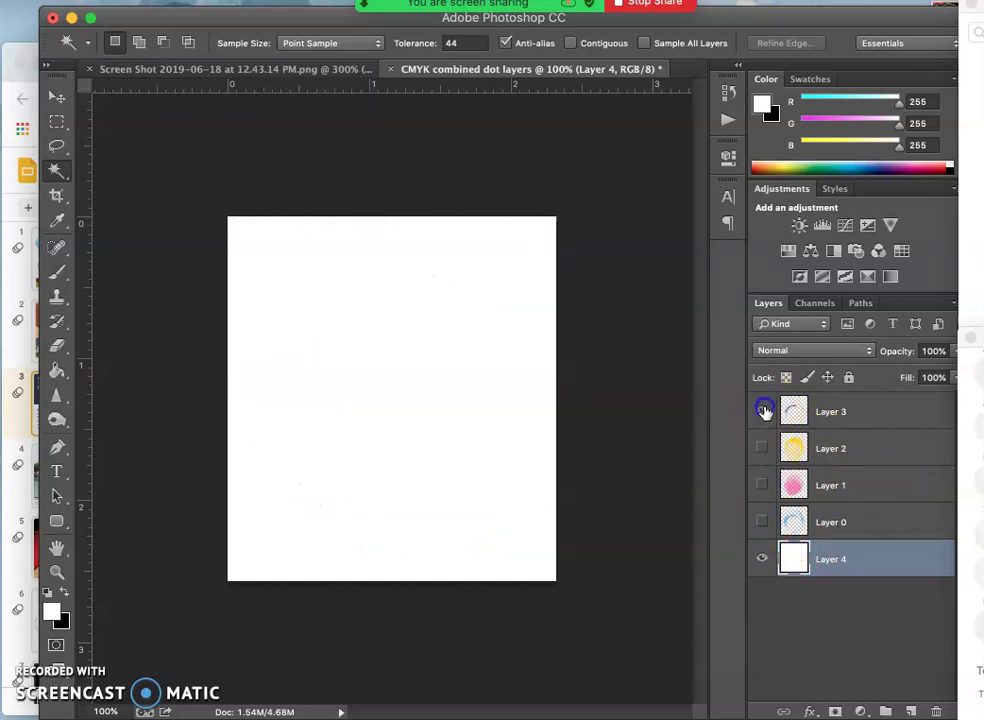
click(763, 411)
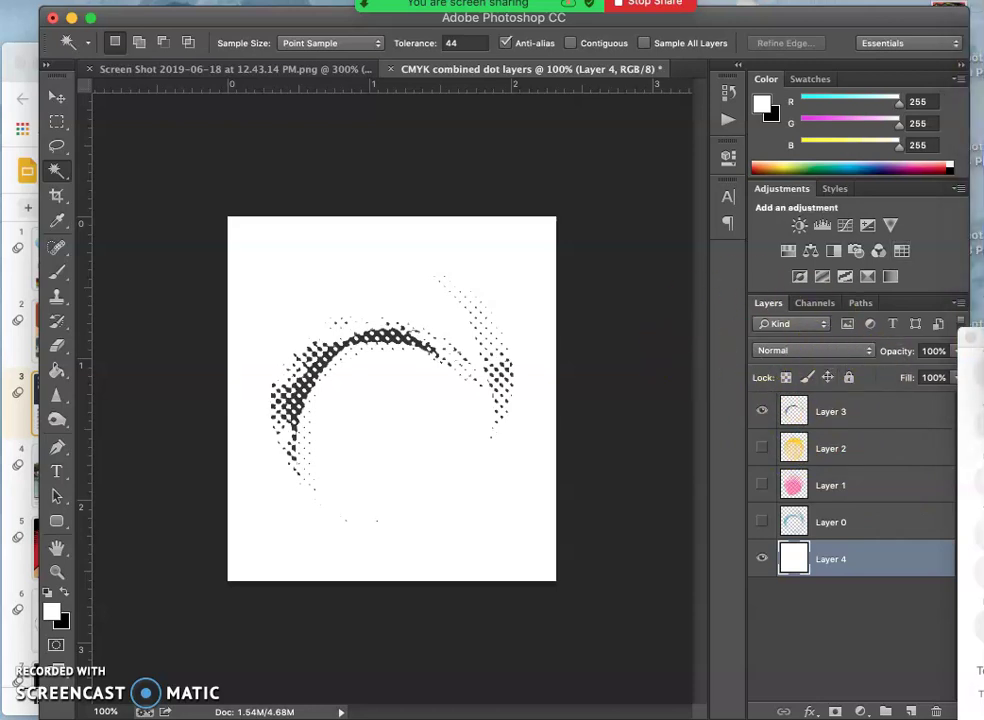
click(971, 336)
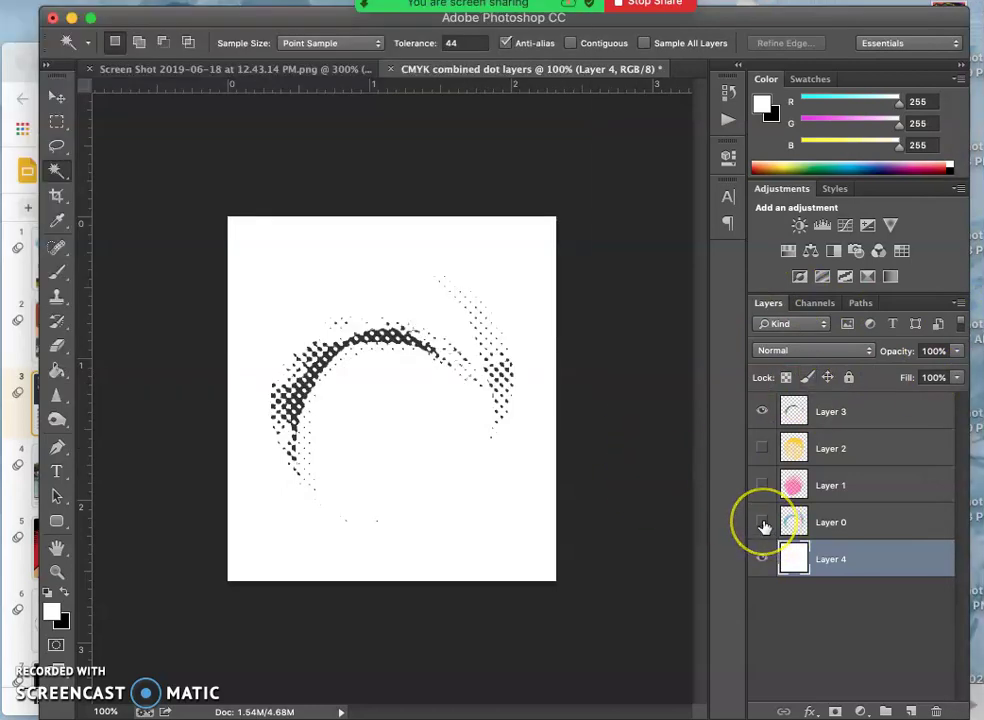
click(762, 411)
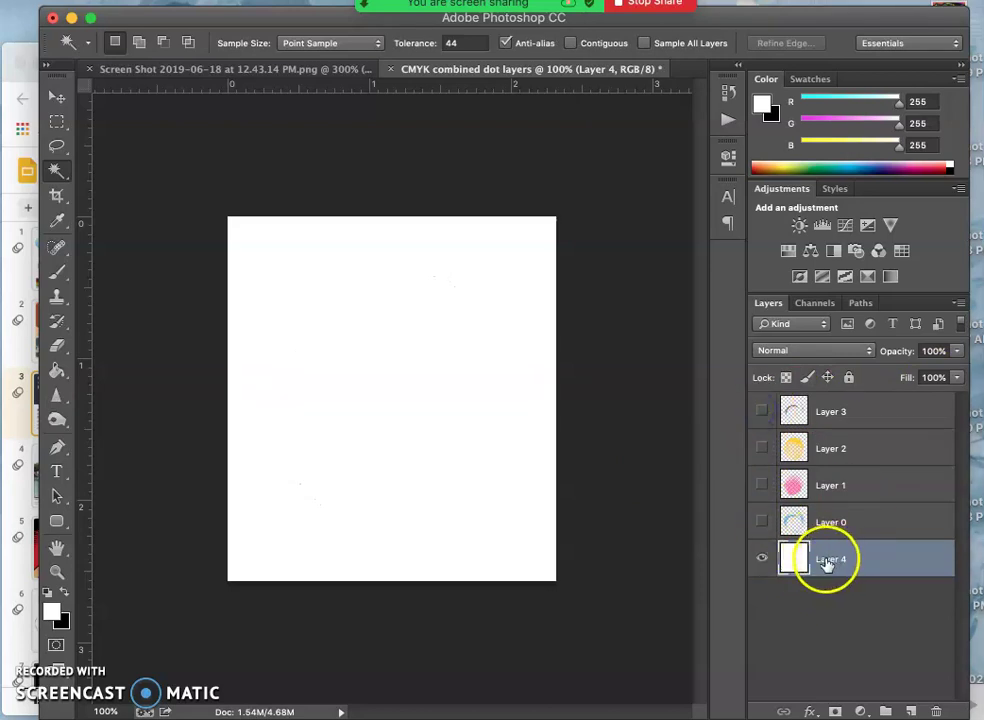
click(762, 522)
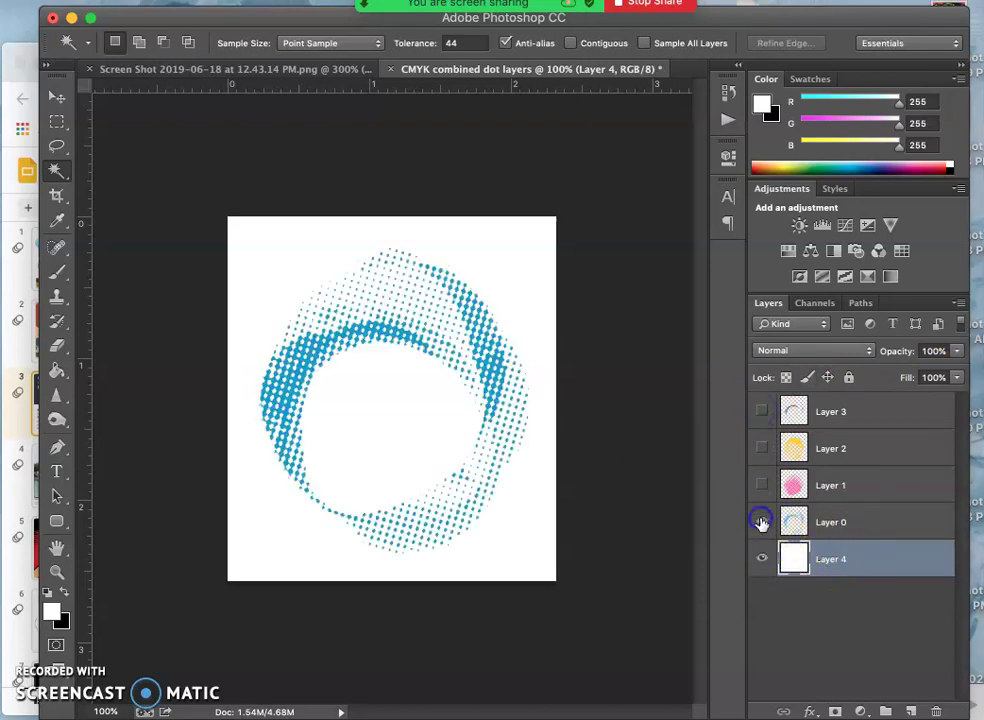
click(852, 522)
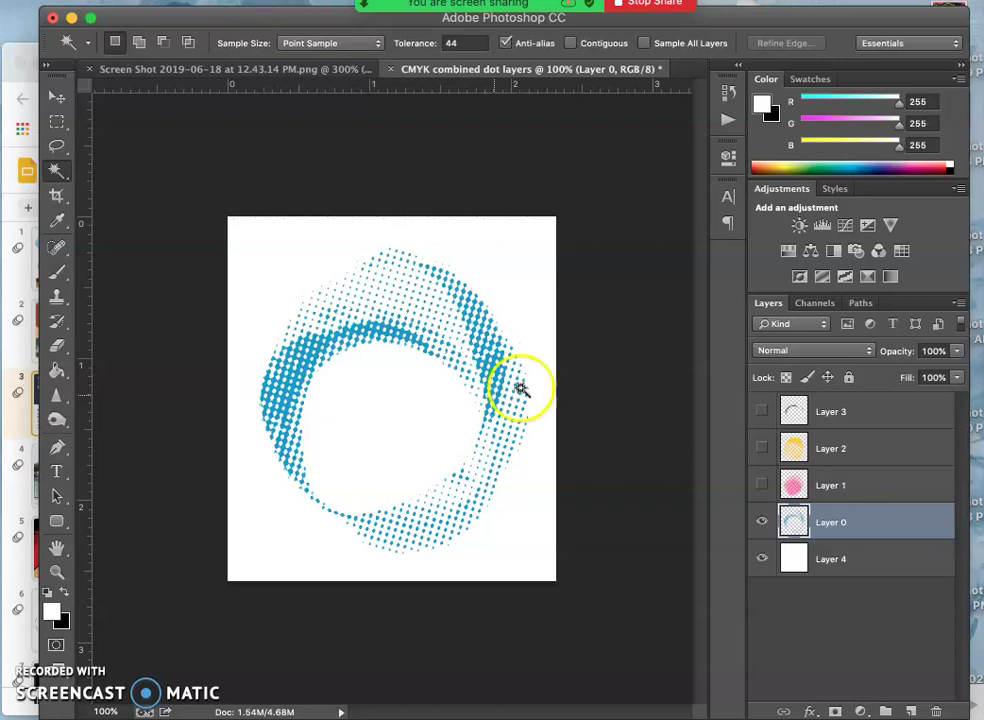
Show the pink halftone Layer 1 and set its opacity to 66%.
click(762, 485)
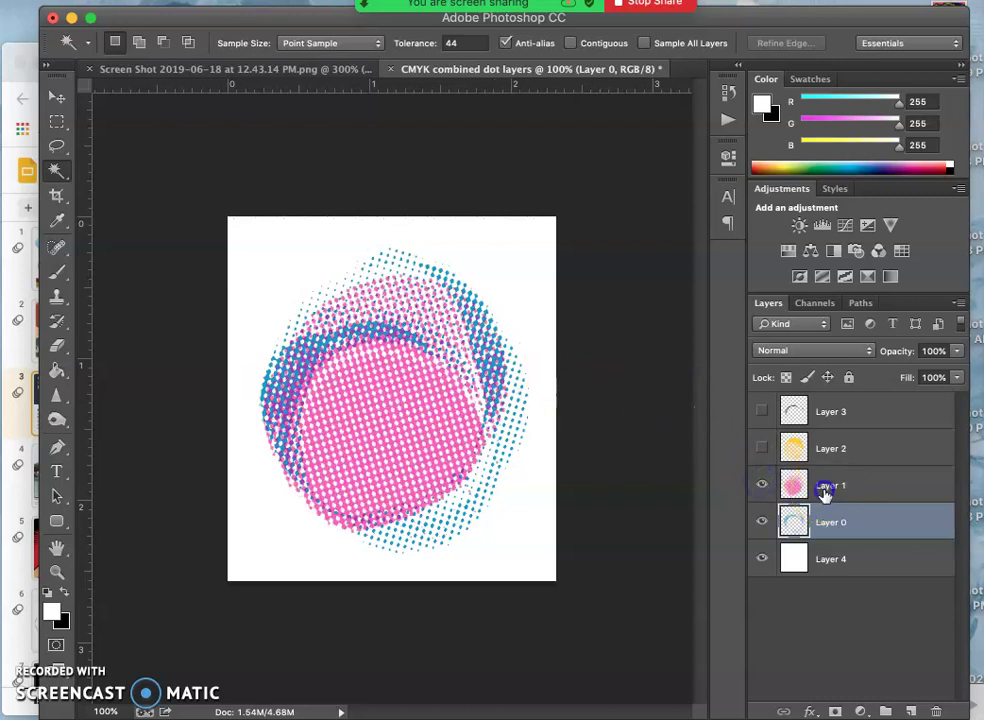
click(825, 492)
key(6)
key(6)
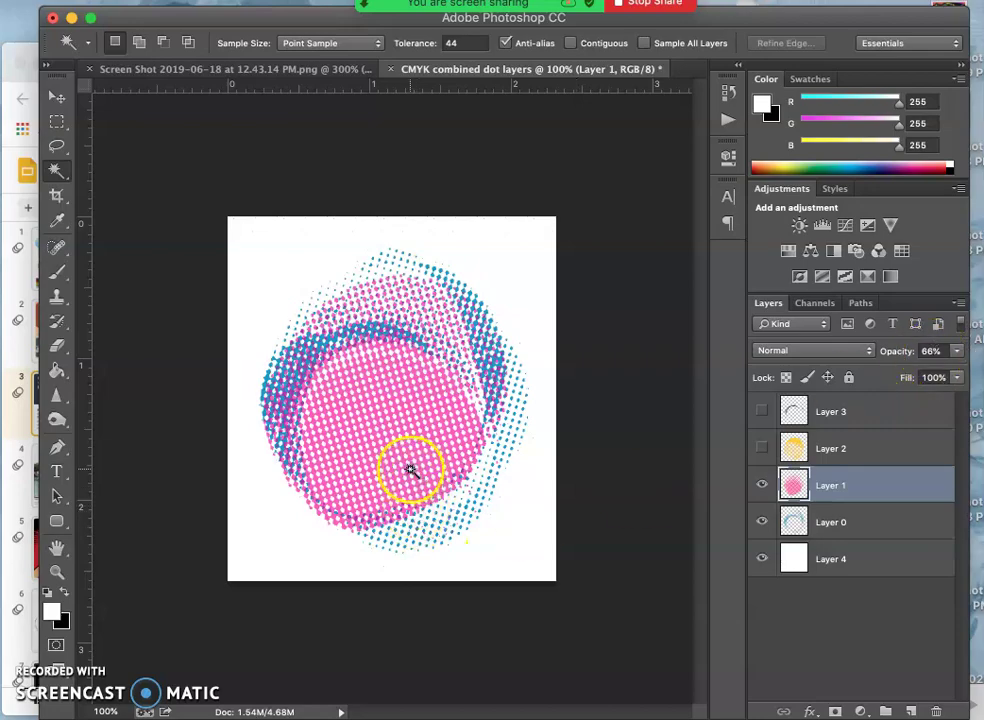
scroll(410, 470, up, 2)
scroll(410, 472, left, 3)
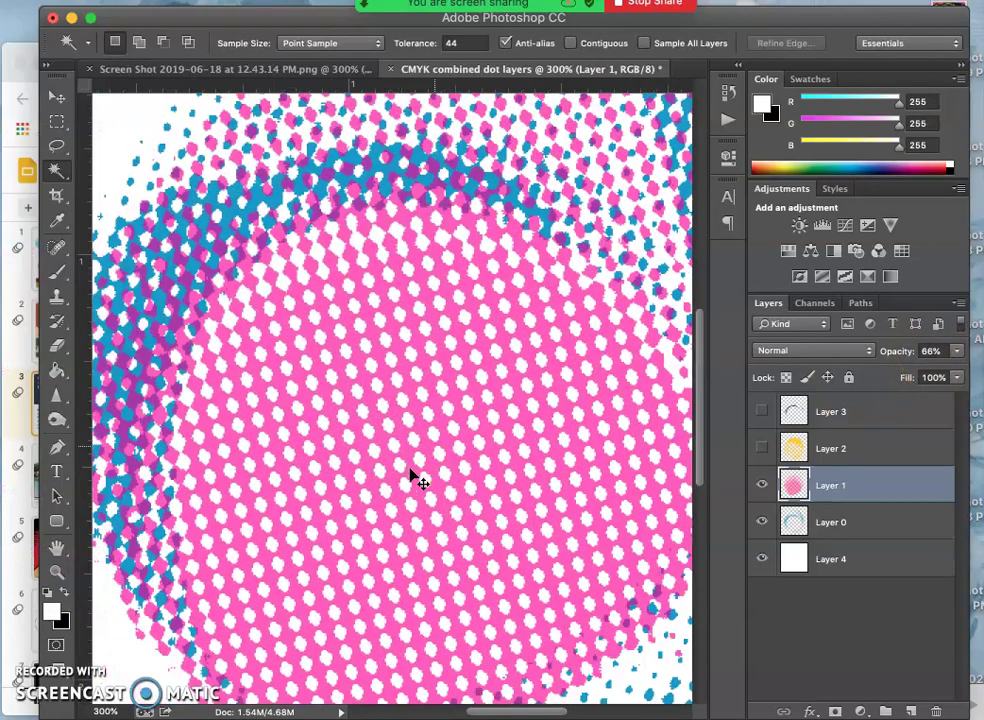
scroll(410, 474, down, 1)
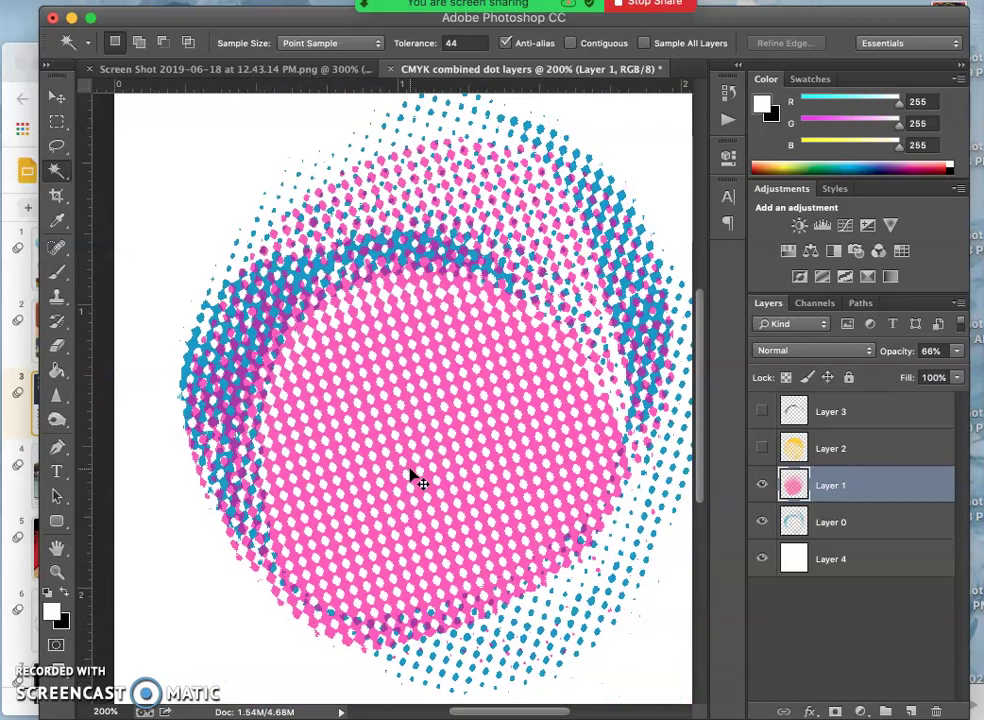
scroll(414, 478, down, 1)
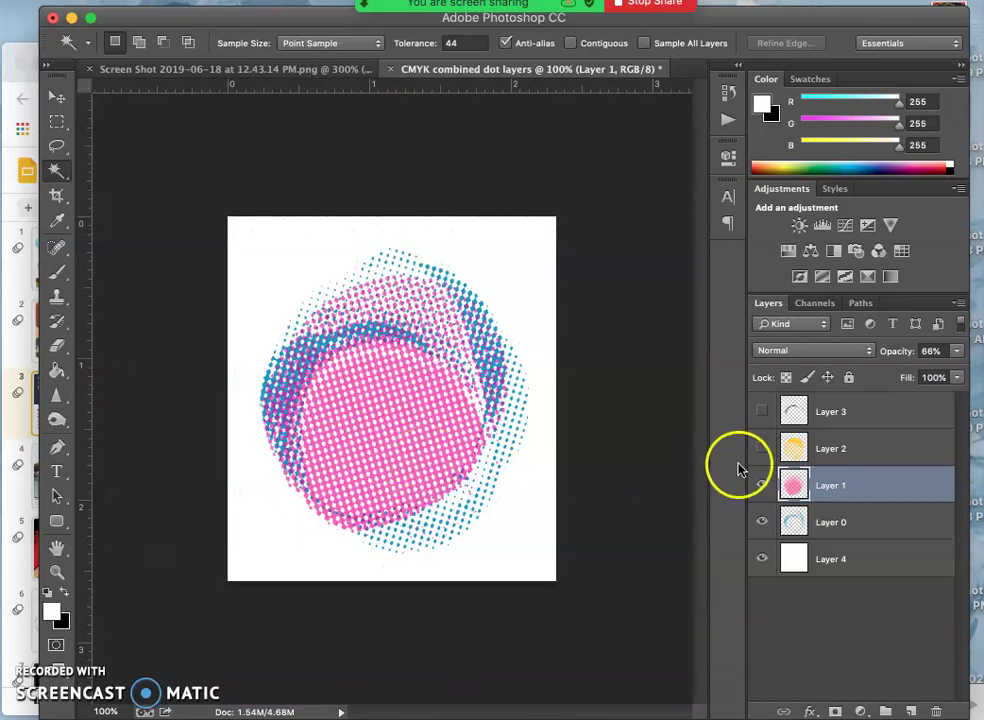
Select and show the yellow halftone Layer 2 at 45% opacity.
click(780, 452)
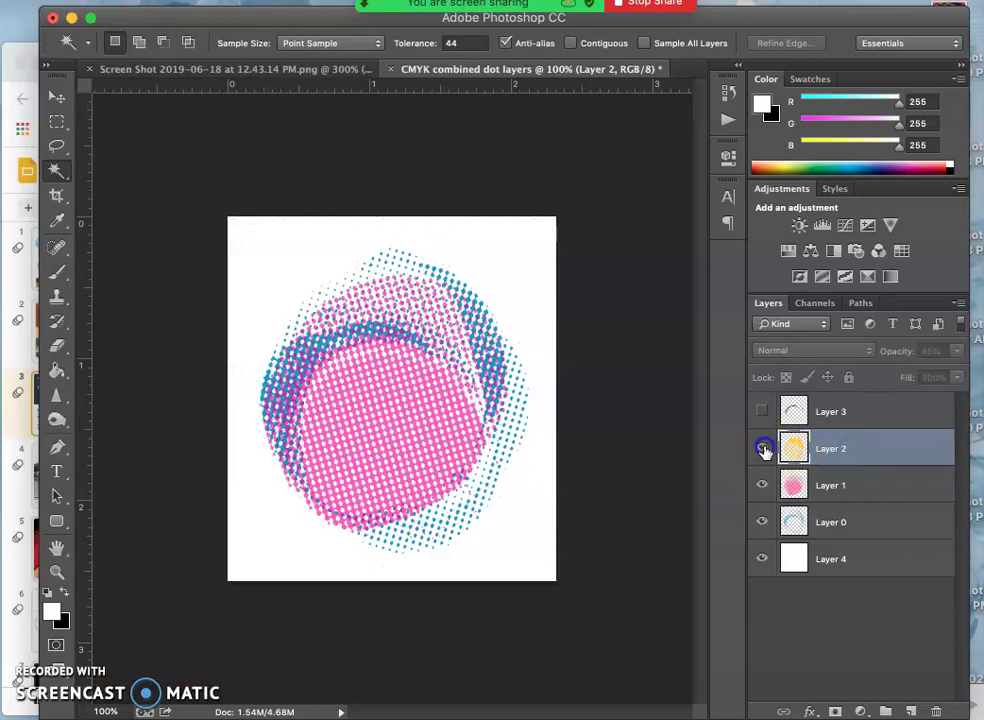
click(762, 448)
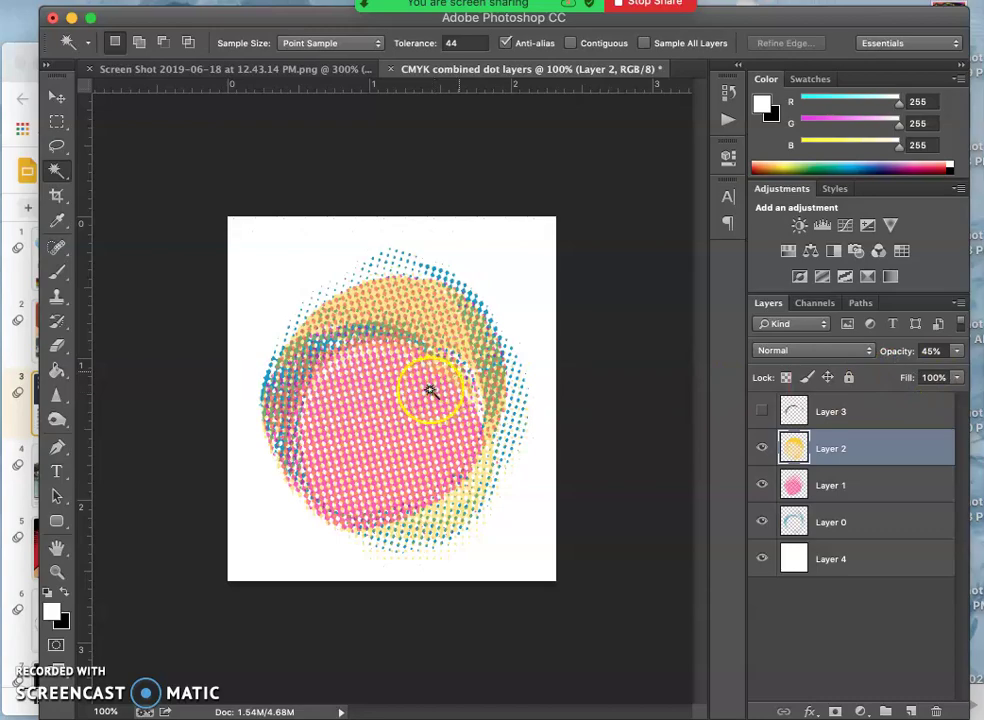
scroll(437, 392, up, 3)
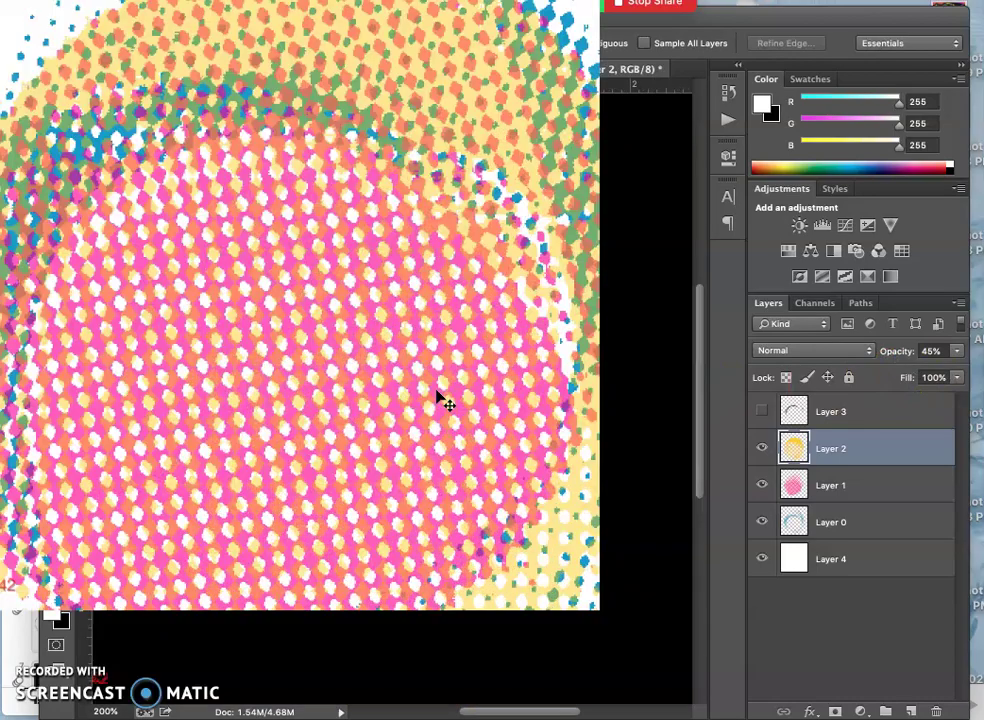
scroll(437, 392, down, 3)
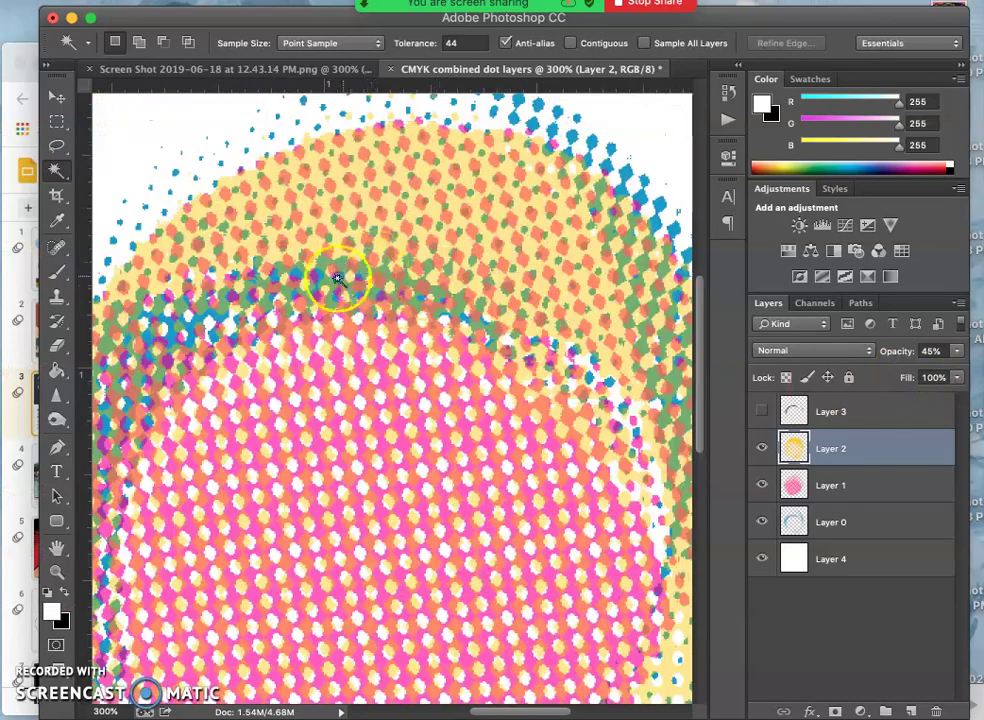
scroll(205, 365, up, 3)
scroll(204, 364, down, 2)
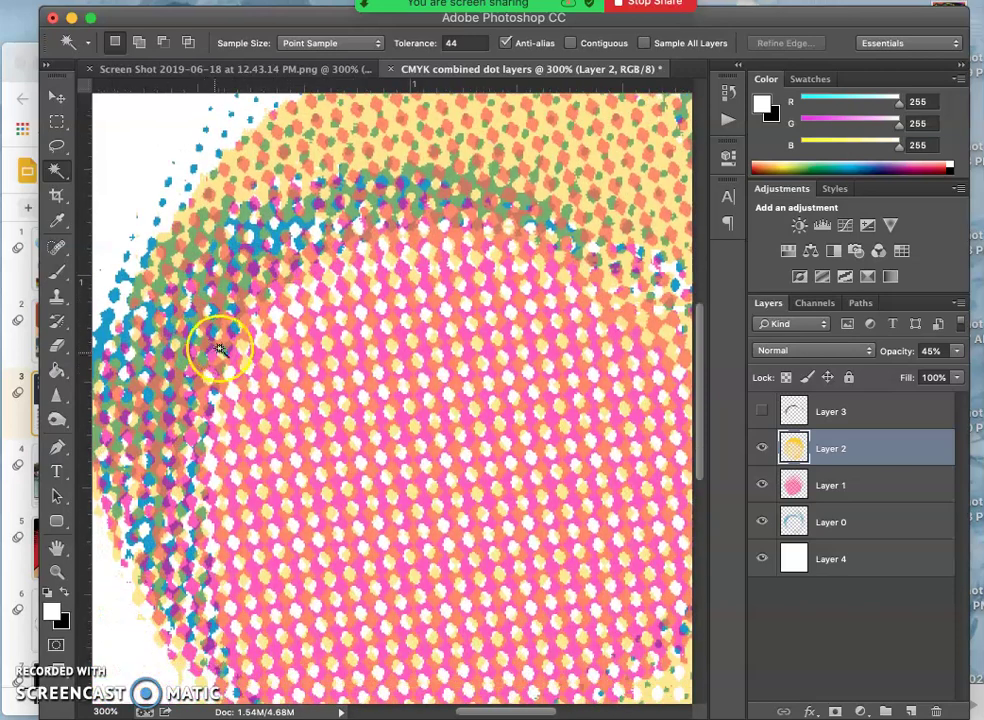
scroll(296, 372, down, 3)
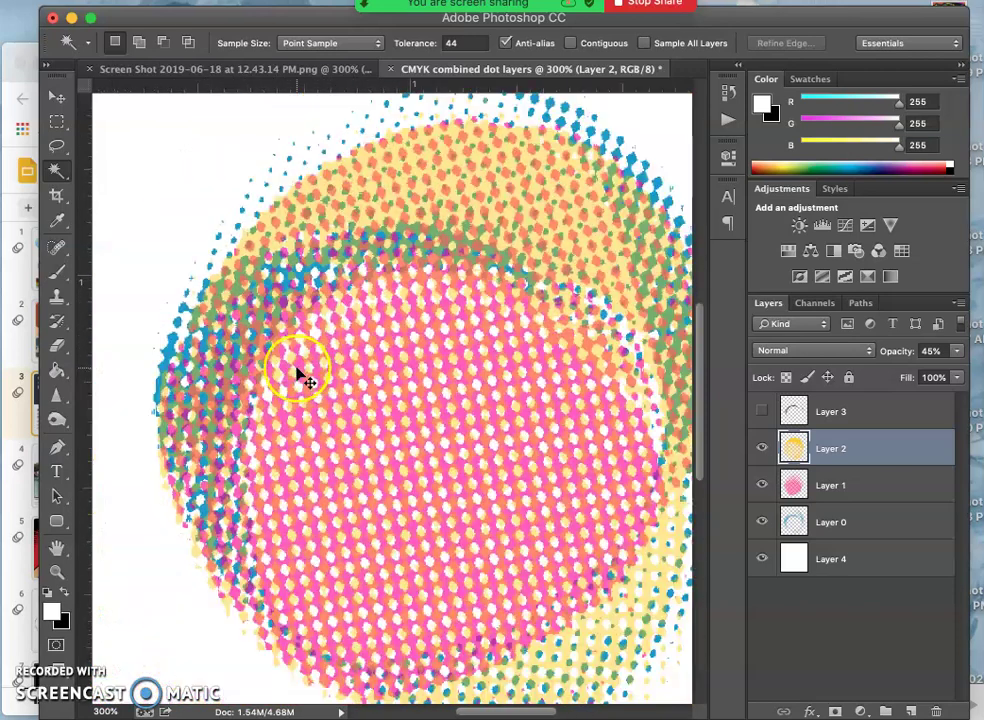
Show and select the black Layer 3 at 80% opacity, then hide yellow Layer 2.
click(762, 411)
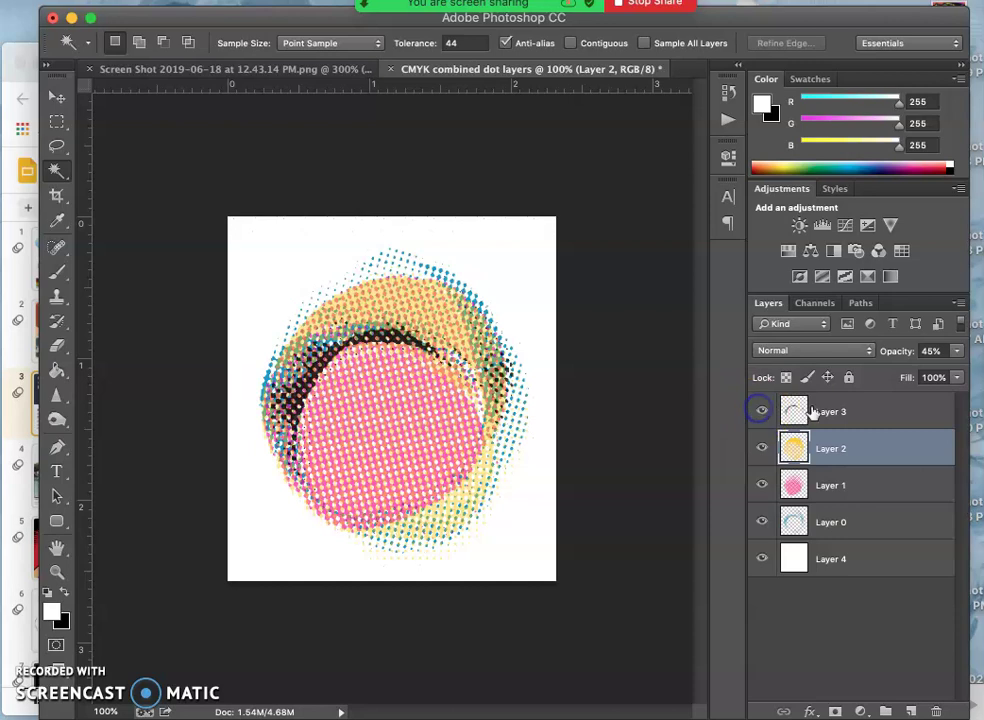
click(835, 411)
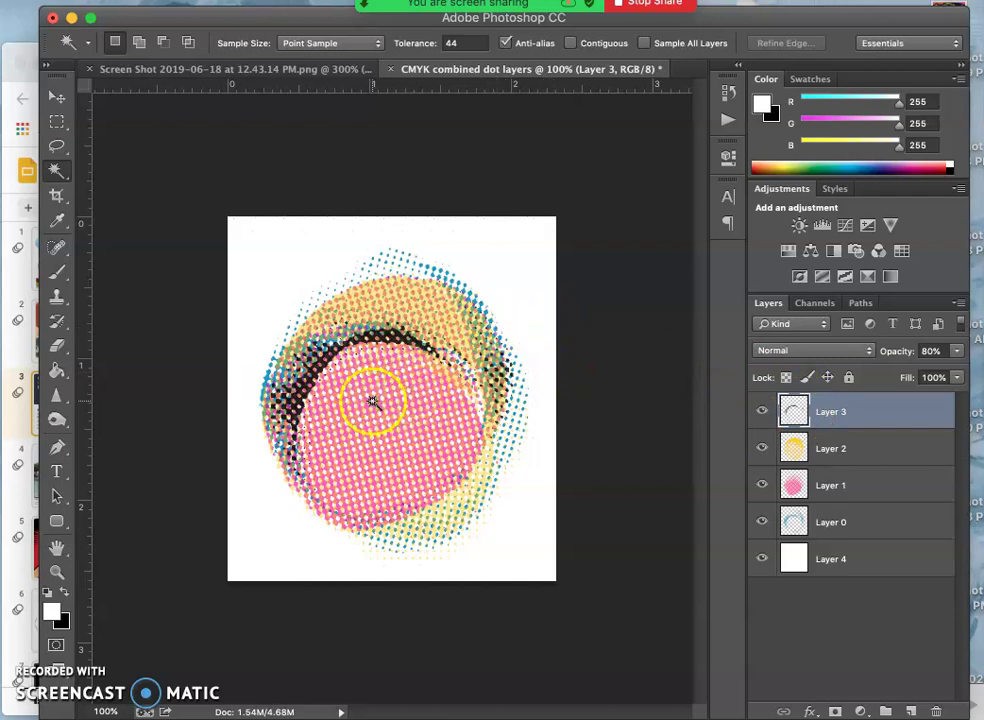
click(762, 447)
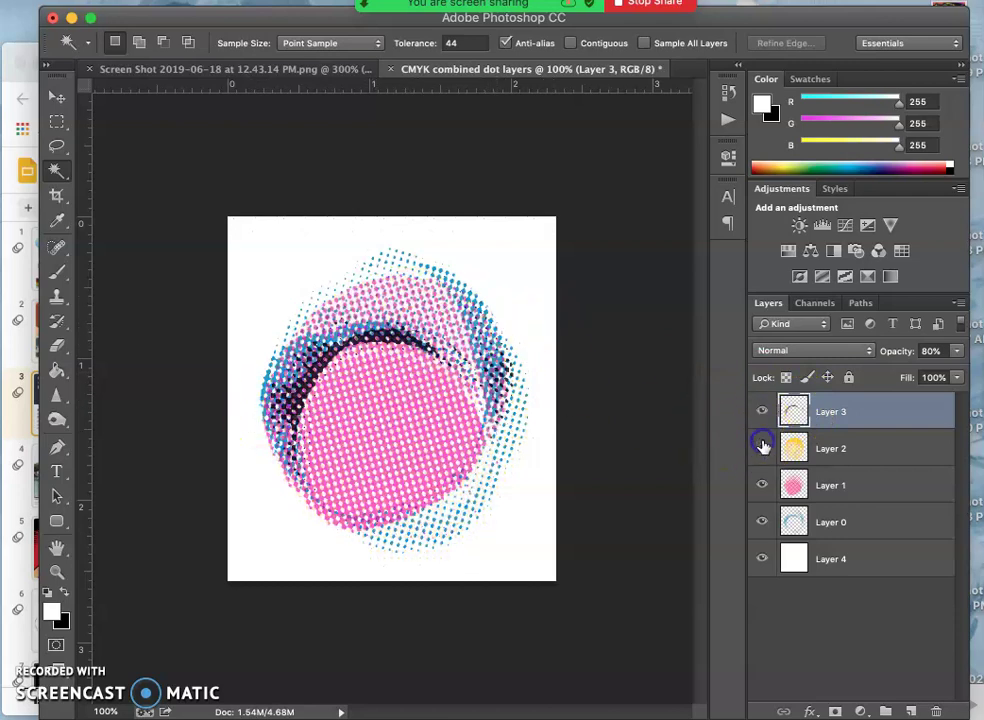